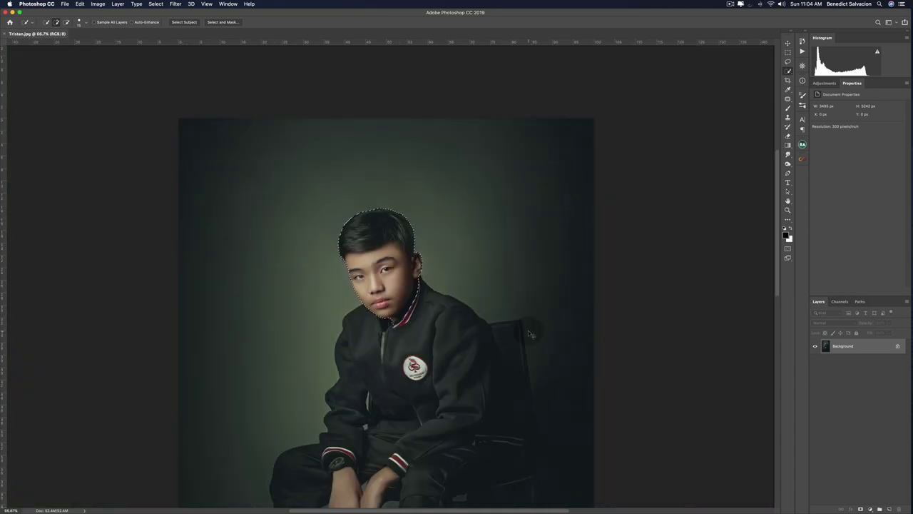
Copy the selected head onto its own layer and duplicate the Background layer beneath it.
{"action": "left_click", "coordinate": [836, 363]}
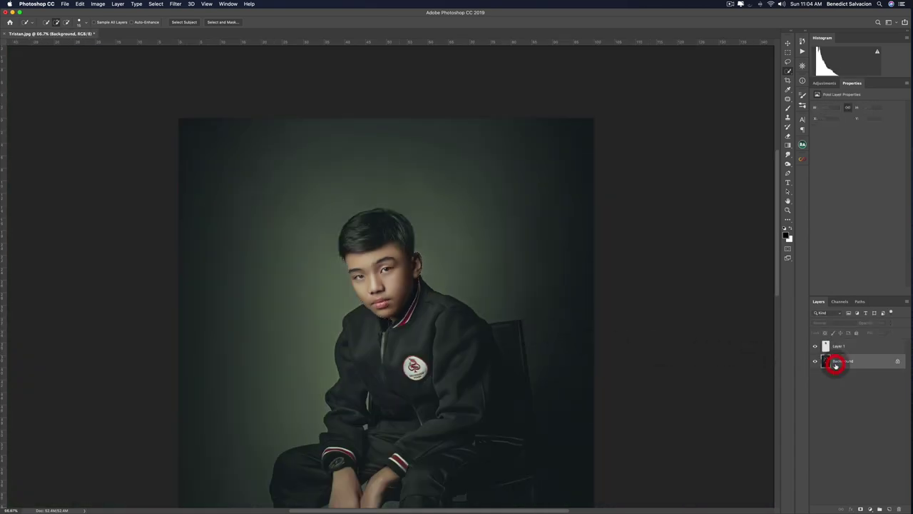
{"action": "key", "text": "super+j"}
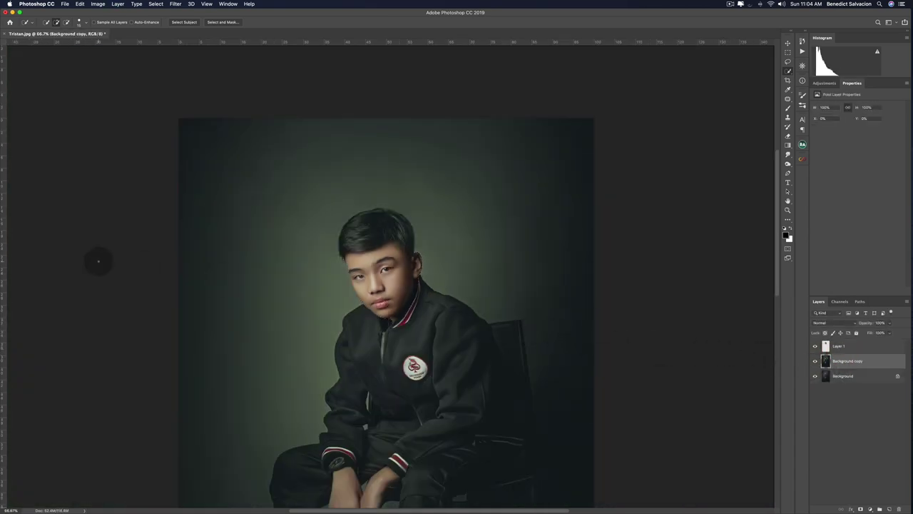
{"action": "scroll", "coordinate": [276, 280], "scroll_direction": "left", "scroll_amount": 2}
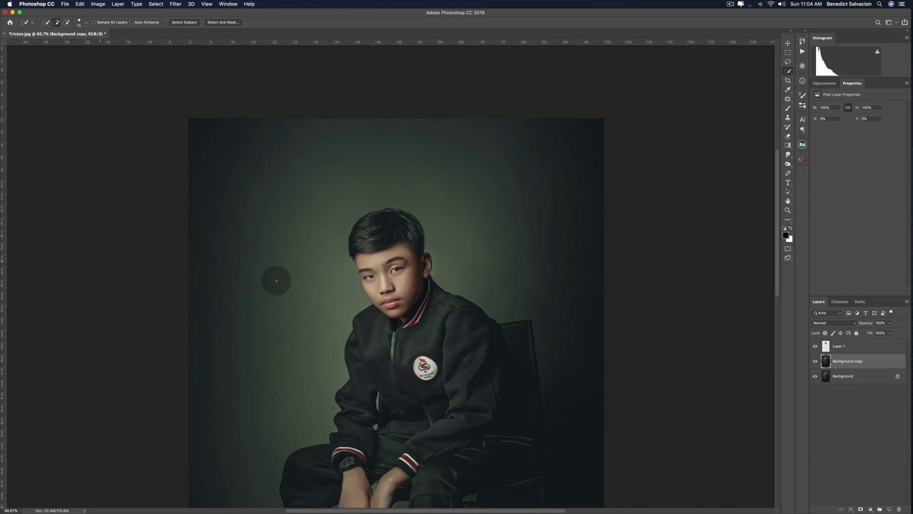
Enlarge the head layer to about 169% and position it over the neck and collar.
{"action": "key", "text": "alt+bracketright"}
{"action": "key", "text": "super+t"}
{"action": "left_click_drag", "start_coordinate": [436, 203], "coordinate": [471, 188]}
{"action": "left_click_drag", "start_coordinate": [394, 273], "coordinate": [380, 236]}
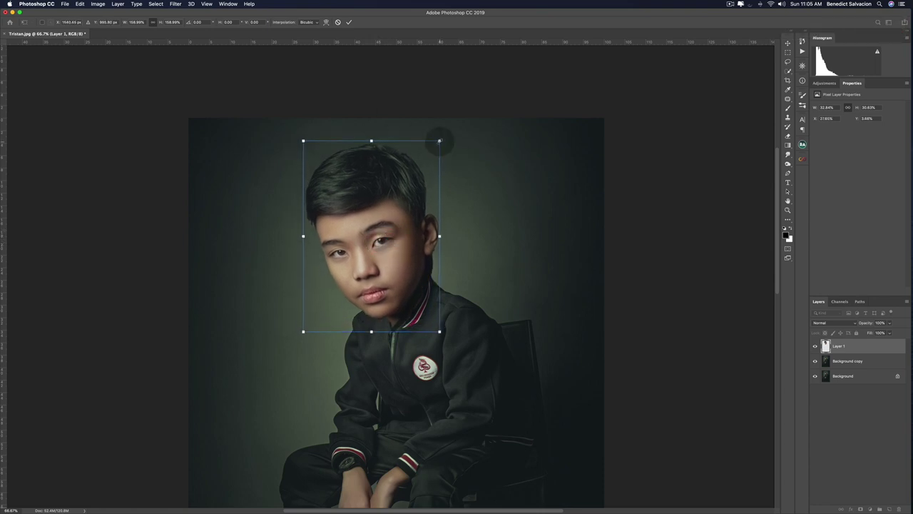
{"action": "left_click_drag", "start_coordinate": [439, 134], "coordinate": [444, 138]}
{"action": "left_click_drag", "start_coordinate": [383, 238], "coordinate": [383, 233]}
{"action": "key", "text": "Return"}
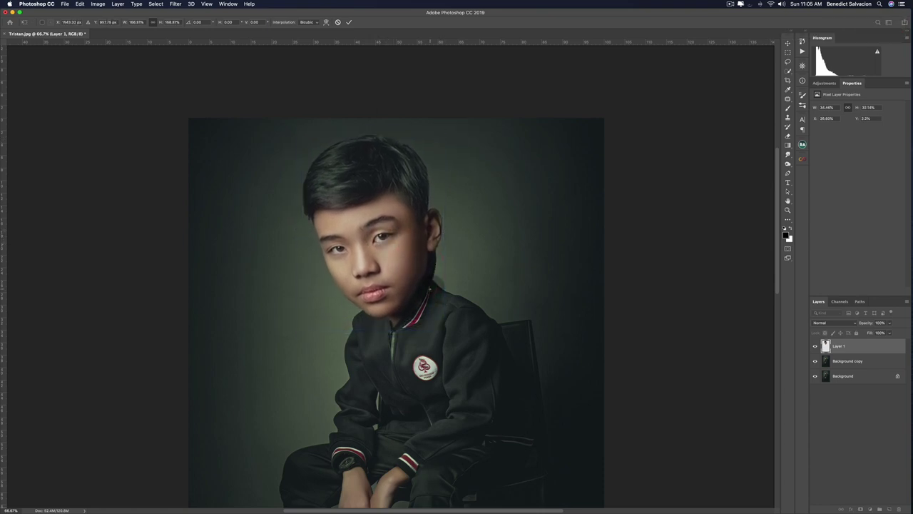
Add a layer mask to the head layer and paint out the dark neck edge below the ear with a 100 px black brush.
{"action": "left_click", "coordinate": [860, 508]}
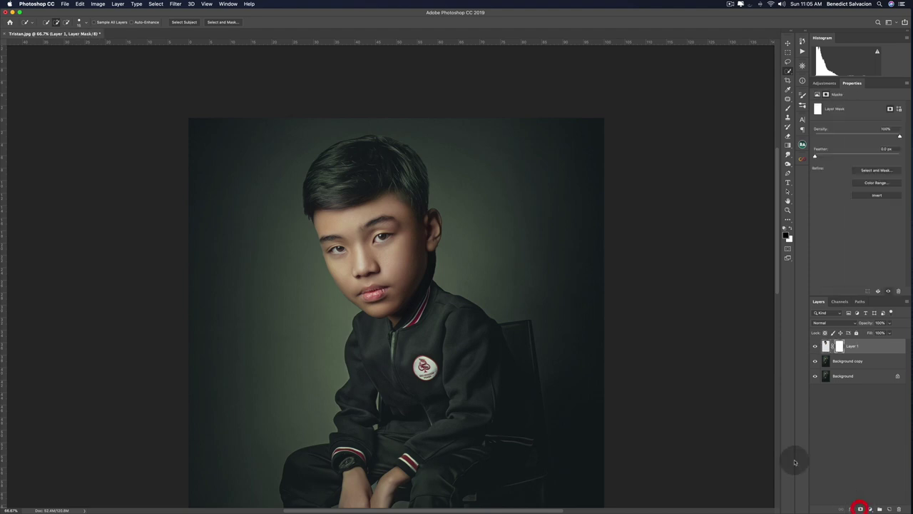
{"action": "key", "text": "super+plus"}
{"action": "key", "text": "super+plus"}
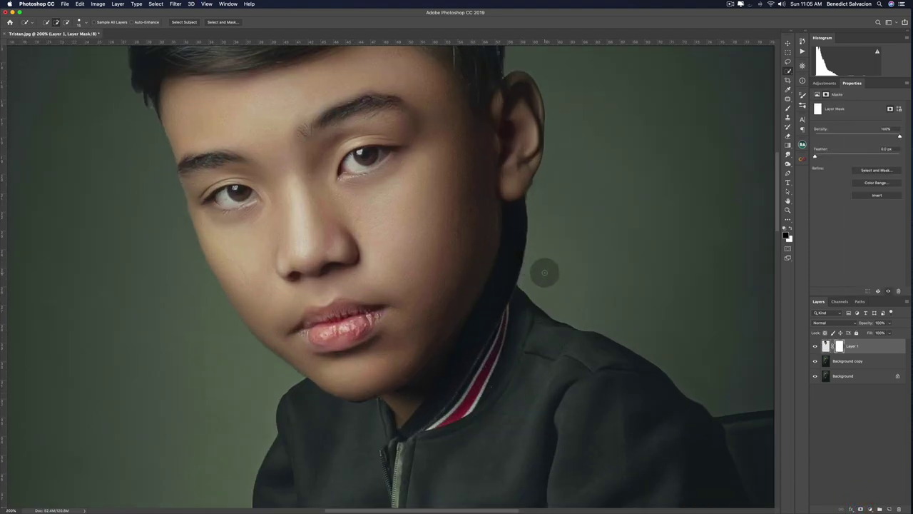
{"action": "key", "text": "b"}
{"action": "right_click", "coordinate": [546, 271]}
{"action": "left_click", "coordinate": [614, 305]}
{"action": "left_click_drag", "start_coordinate": [529, 278], "coordinate": [542, 201]}
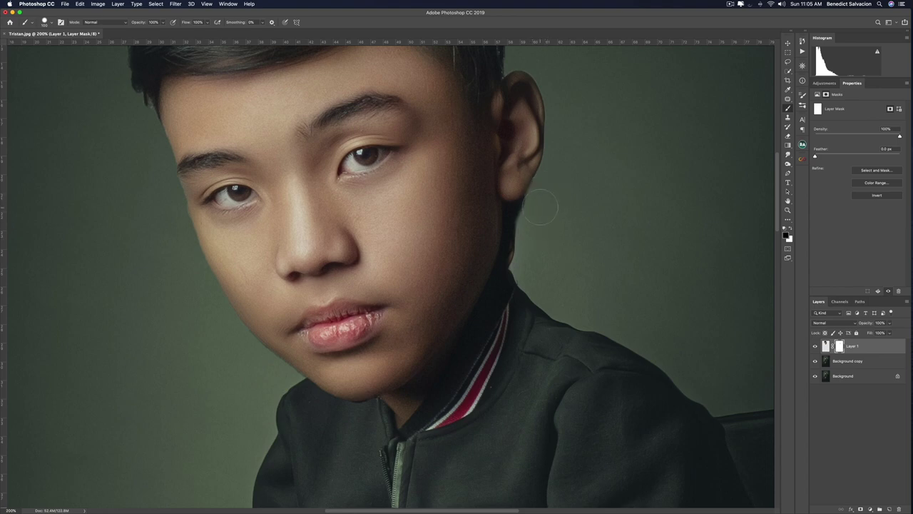
{"action": "left_click_drag", "start_coordinate": [541, 207], "coordinate": [535, 208]}
{"action": "mouse_move", "coordinate": [527, 263]}
{"action": "left_mouse_down"}
{"action": "mouse_move", "coordinate": [510, 259]}
{"action": "mouse_move", "coordinate": [509, 231]}
{"action": "mouse_move", "coordinate": [533, 202]}
{"action": "left_mouse_up"}
Refine the head mask beneath the earlobe and down the neck to the collar with a smaller black brush.
{"action": "key", "text": "bracketleft"}
{"action": "key", "text": "bracketleft"}
{"action": "key", "text": "bracketleft"}
{"action": "key", "text": "bracketleft"}
{"action": "key", "text": "bracketleft"}
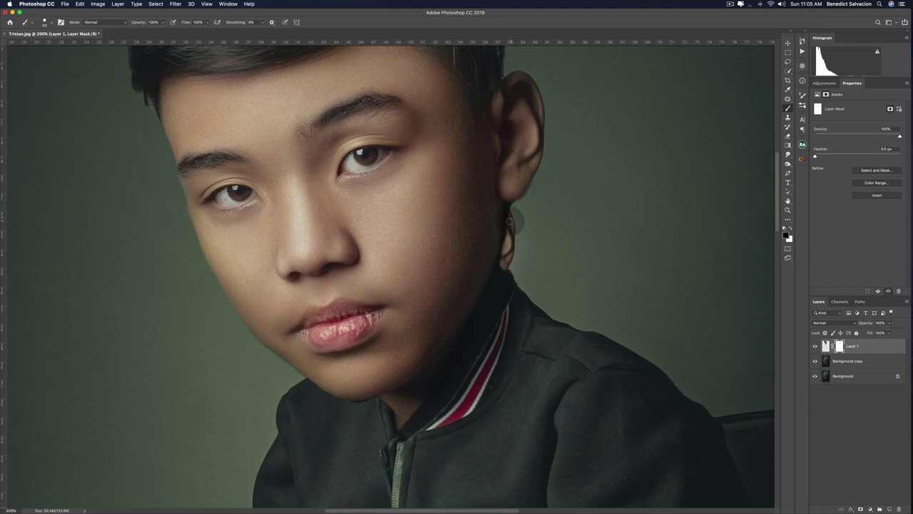
{"action": "key", "text": "bracketleft"}
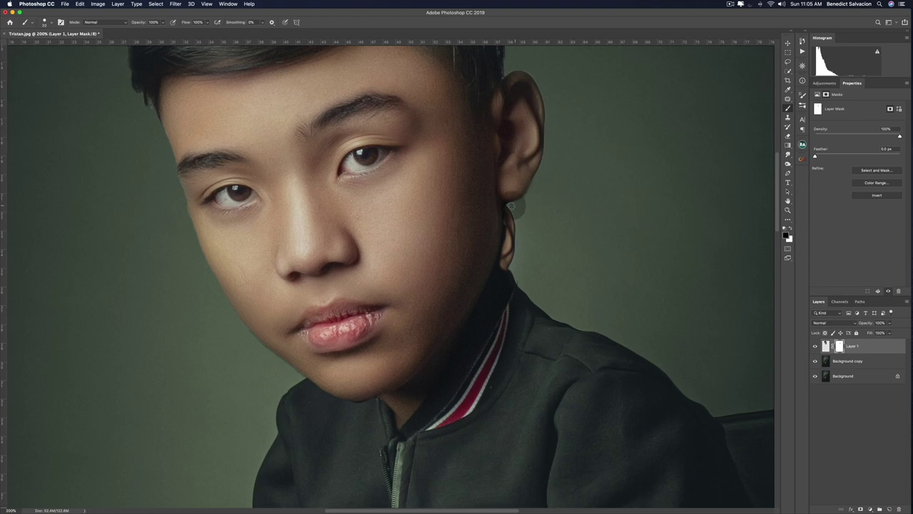
{"action": "left_click_drag", "start_coordinate": [506, 205], "coordinate": [512, 207]}
{"action": "key", "text": "bracketright"}
{"action": "key", "text": "bracketright"}
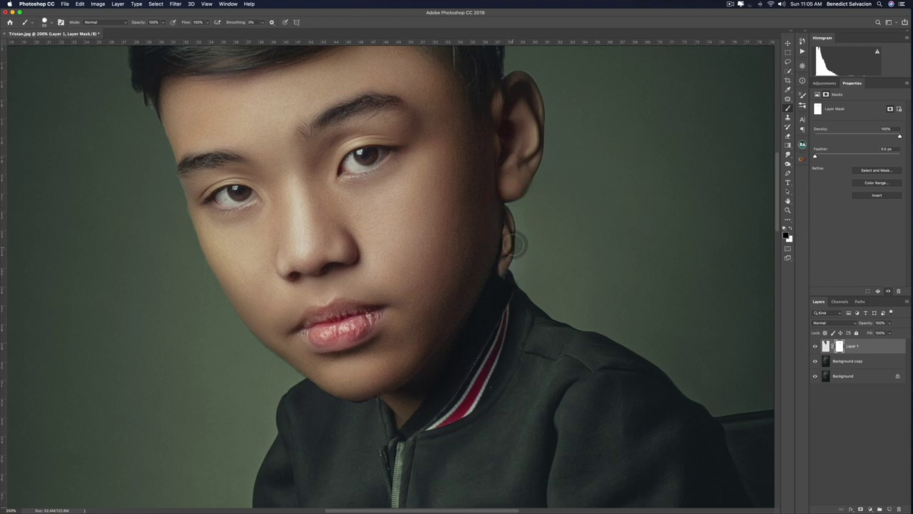
{"action": "mouse_move", "coordinate": [512, 246]}
{"action": "left_mouse_down"}
{"action": "mouse_move", "coordinate": [524, 245]}
{"action": "mouse_move", "coordinate": [513, 249]}
{"action": "mouse_move", "coordinate": [504, 276]}
{"action": "left_mouse_up"}
{"action": "key", "text": "bracketright"}
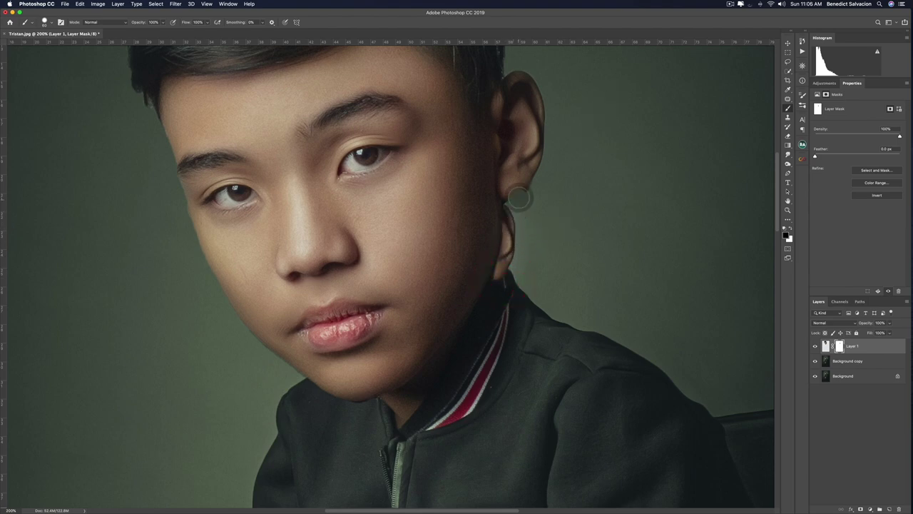
Restore the bottom edge of the enlarged earlobe by painting white on the head layer's mask.
{"action": "key", "text": "x"}
{"action": "mouse_move", "coordinate": [516, 192]}
{"action": "left_mouse_down"}
{"action": "mouse_move", "coordinate": [536, 189]}
{"action": "mouse_move", "coordinate": [518, 188]}
{"action": "mouse_move", "coordinate": [517, 215]}
{"action": "mouse_move", "coordinate": [526, 202]}
{"action": "left_mouse_up"}
{"action": "scroll", "coordinate": [510, 211], "scroll_direction": "right", "scroll_amount": 1}
{"action": "key", "text": "x"}
{"action": "scroll", "coordinate": [500, 284], "scroll_direction": "right", "scroll_amount": 2}
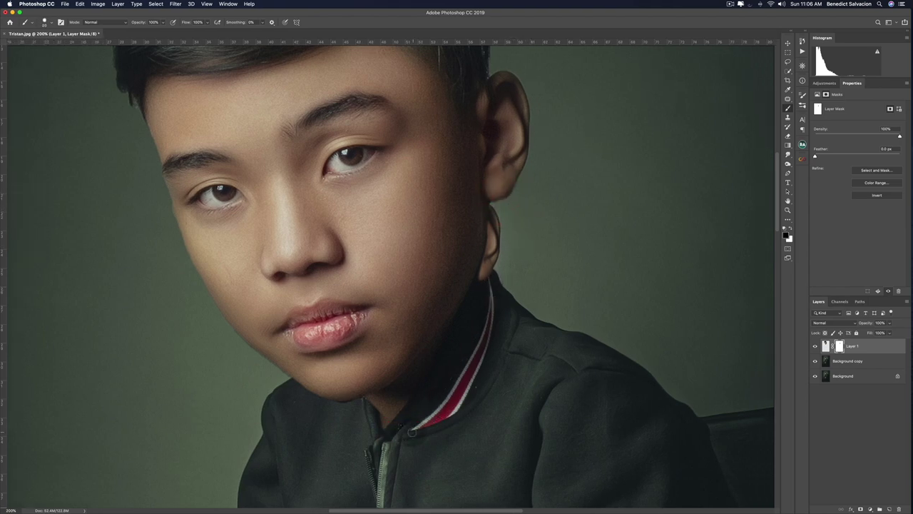
On the Background copy layer, clone the jacket collar over the base of the original ear.
{"action": "key", "text": "alt+bracketleft"}
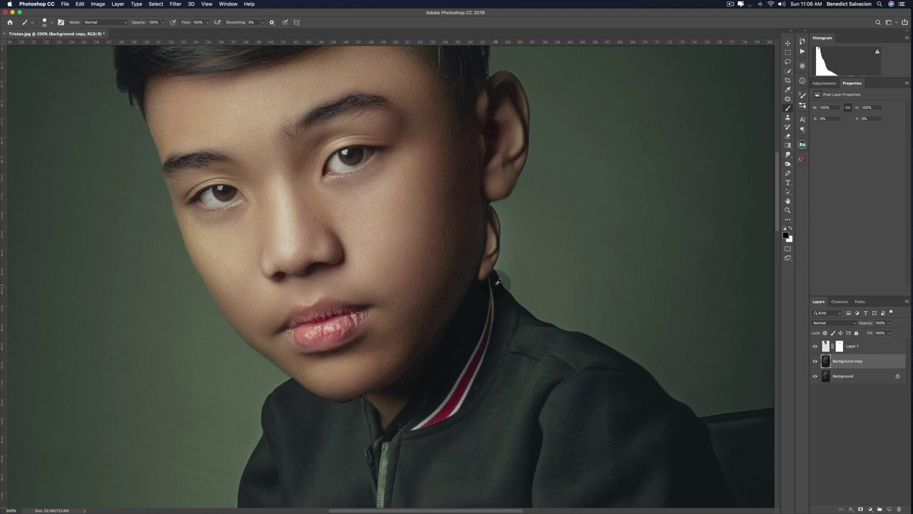
{"action": "key", "text": "s"}
{"action": "left_click", "coordinate": [495, 284], "text": "alt"}
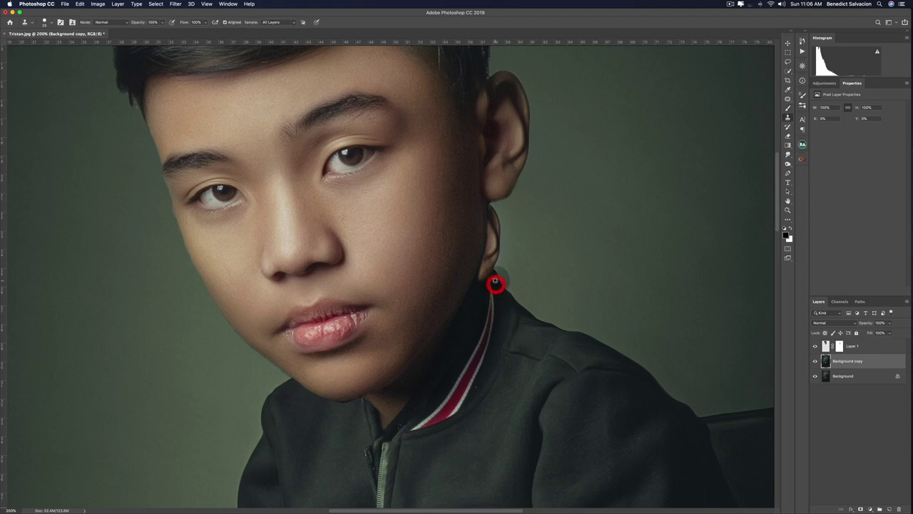
{"action": "left_click", "coordinate": [501, 290], "text": "alt"}
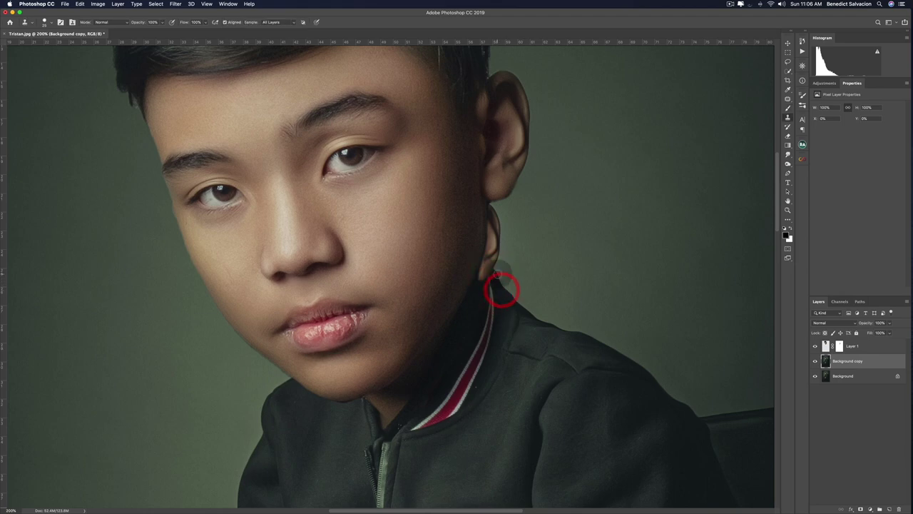
{"action": "left_click_drag", "start_coordinate": [490, 270], "coordinate": [485, 268]}
Clone the green backdrop over the rest of the original ear showing behind the neck.
{"action": "scroll", "coordinate": [493, 264], "scroll_direction": "down", "scroll_amount": 2}
{"action": "left_click", "coordinate": [498, 222], "text": "alt"}
{"action": "left_click", "coordinate": [506, 234], "text": "alt"}
{"action": "key", "text": "bracketright"}
{"action": "mouse_move", "coordinate": [502, 222]}
{"action": "left_mouse_down"}
{"action": "mouse_move", "coordinate": [493, 194]}
{"action": "mouse_move", "coordinate": [507, 209]}
{"action": "mouse_move", "coordinate": [489, 242]}
{"action": "left_mouse_up"}
{"action": "key", "text": "bracketleft"}
{"action": "key", "text": "bracketleft"}
{"action": "key", "text": "bracketleft"}
{"action": "left_click", "coordinate": [632, 287]}
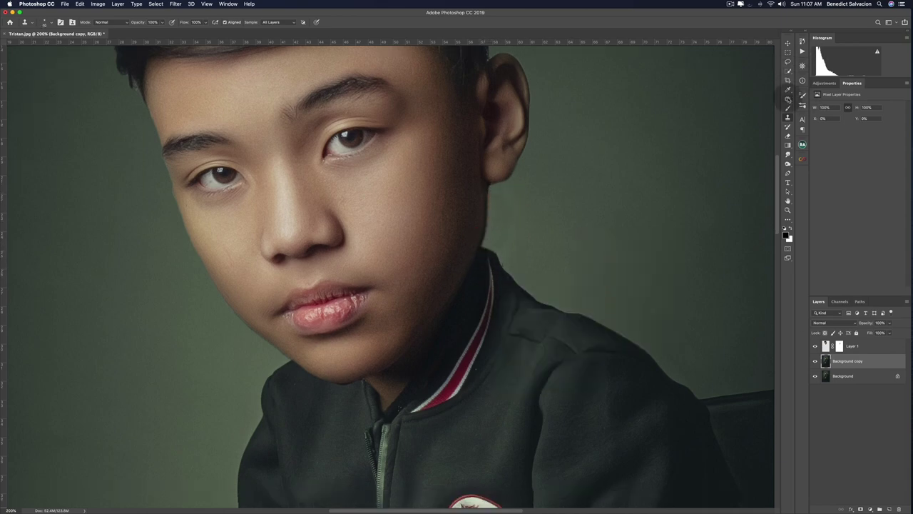
Smooth the cloned backdrop between the earlobe and the collar with the Patch tool.
{"action": "left_click", "coordinate": [788, 97]}
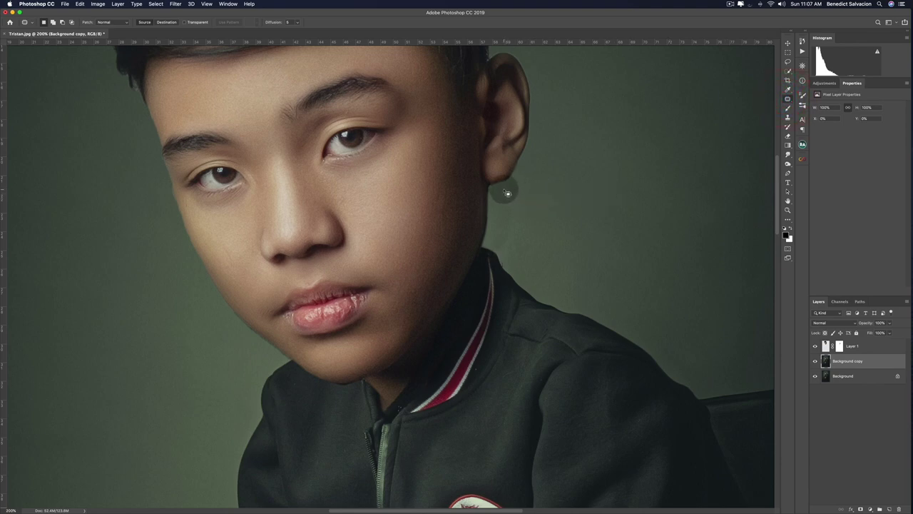
{"action": "mouse_move", "coordinate": [503, 190]}
{"action": "left_mouse_down"}
{"action": "mouse_move", "coordinate": [492, 247]}
{"action": "mouse_move", "coordinate": [504, 258]}
{"action": "mouse_move", "coordinate": [528, 220]}
{"action": "mouse_move", "coordinate": [506, 190]}
{"action": "mouse_move", "coordinate": [515, 214]}
{"action": "left_mouse_up"}
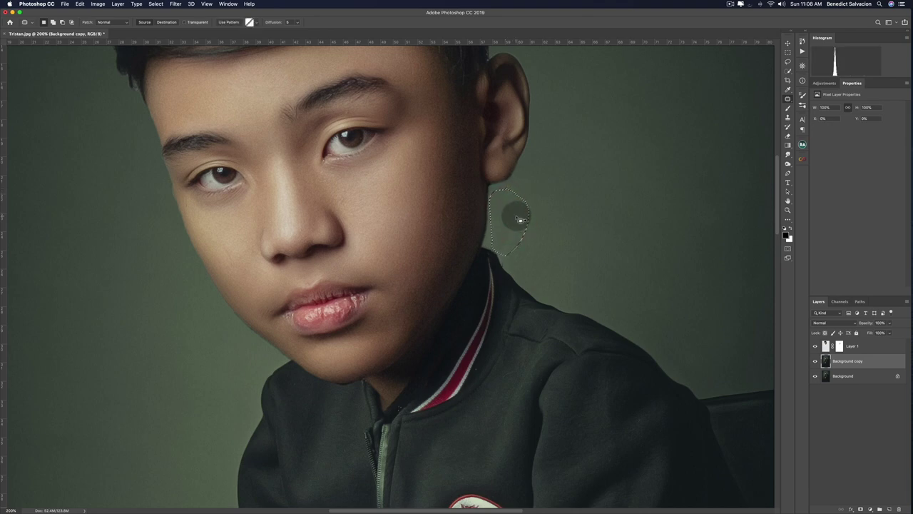
{"action": "left_click", "coordinate": [543, 204]}
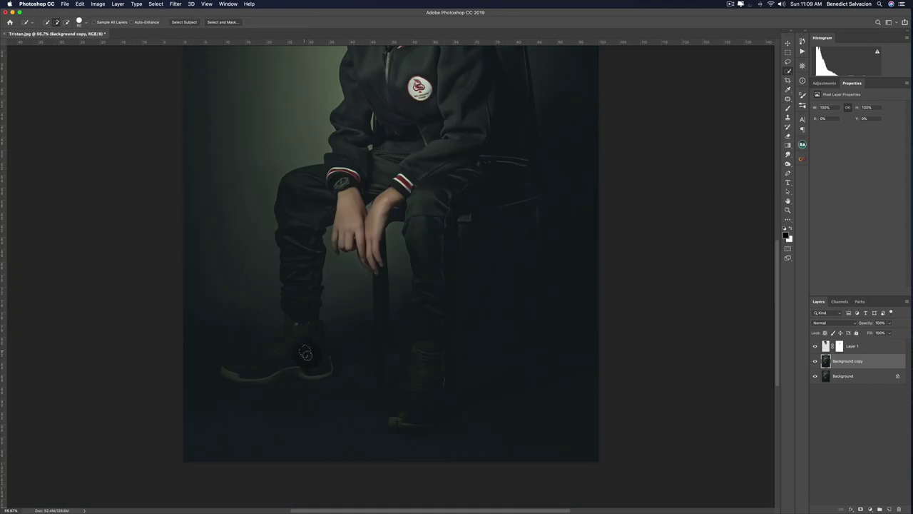
Try to select the left shoe with the Quick Selection tool, and clear the selection.
{"action": "mouse_move", "coordinate": [306, 353]}
{"action": "left_mouse_down"}
{"action": "mouse_move", "coordinate": [327, 371]}
{"action": "mouse_move", "coordinate": [226, 371]}
{"action": "mouse_move", "coordinate": [276, 347]}
{"action": "mouse_move", "coordinate": [292, 333]}
{"action": "mouse_move", "coordinate": [288, 319]}
{"action": "left_mouse_up"}
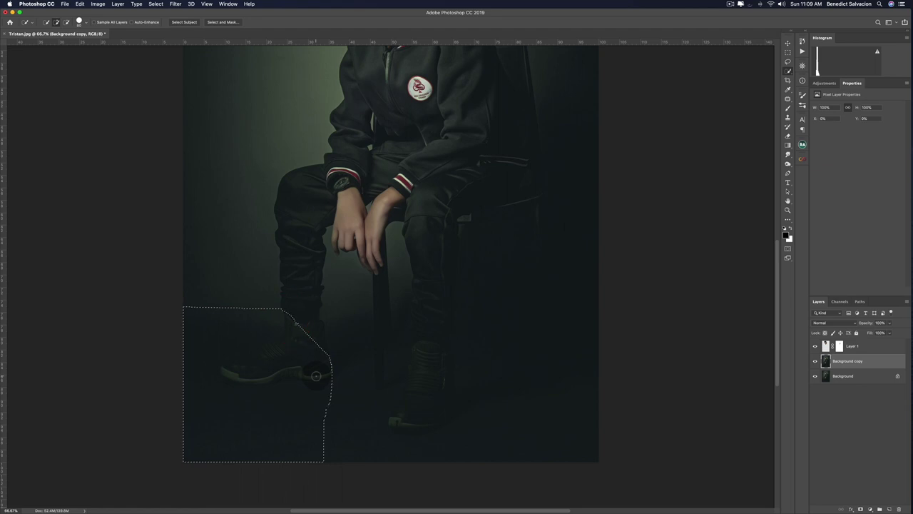
{"action": "key", "text": "super+d"}
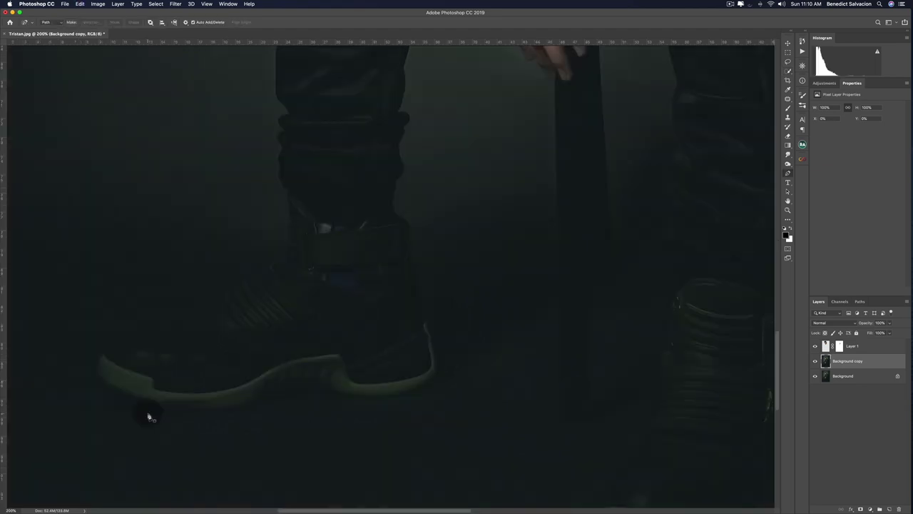
Trace a closed pen path around the left shoe, from the toe over the ankle and heel and back along the sole.
{"action": "left_click_drag", "start_coordinate": [135, 412], "coordinate": [121, 411]}
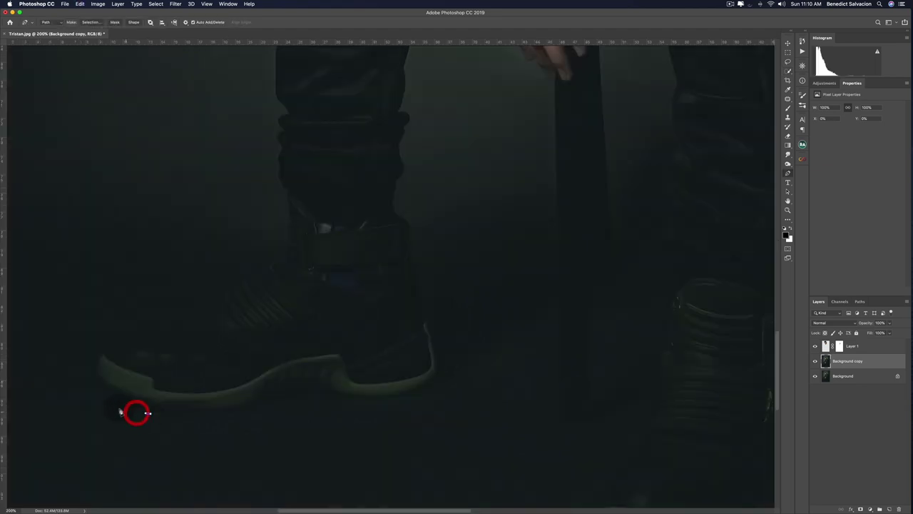
{"action": "left_click", "coordinate": [110, 403]}
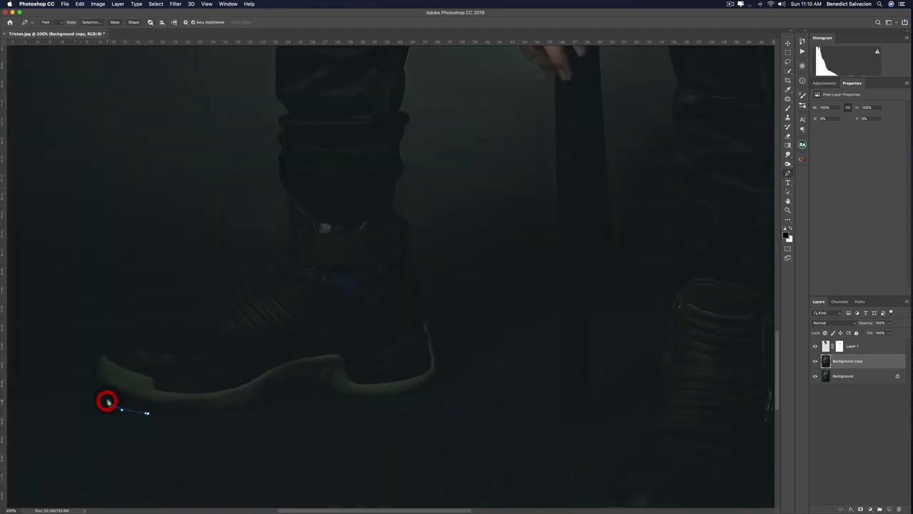
{"action": "left_click", "coordinate": [99, 377]}
{"action": "left_click", "coordinate": [102, 355]}
{"action": "left_click", "coordinate": [114, 343]}
{"action": "left_click", "coordinate": [148, 329]}
{"action": "left_click", "coordinate": [171, 320]}
{"action": "left_click", "coordinate": [201, 308]}
{"action": "left_click", "coordinate": [211, 301]}
{"action": "left_click", "coordinate": [219, 293]}
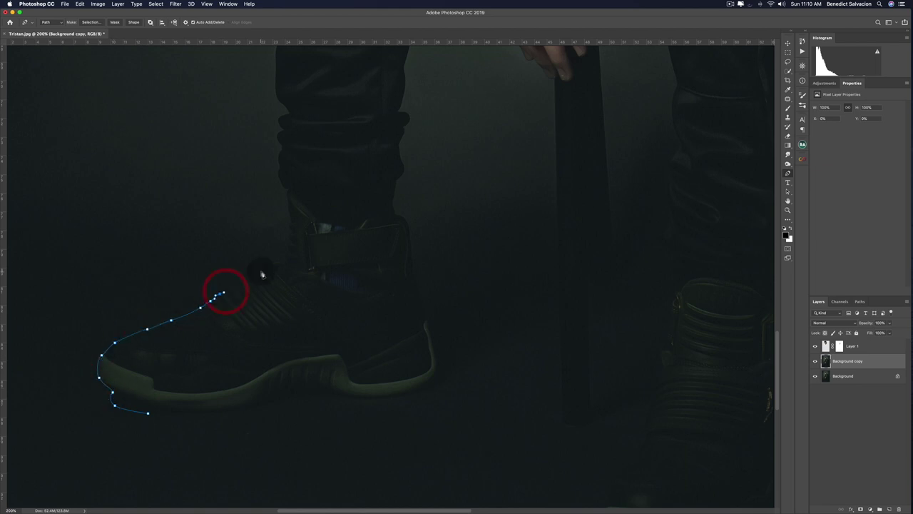
{"action": "left_click", "coordinate": [386, 196]}
{"action": "left_click", "coordinate": [406, 261]}
{"action": "left_click", "coordinate": [426, 361]}
{"action": "left_click", "coordinate": [401, 377]}
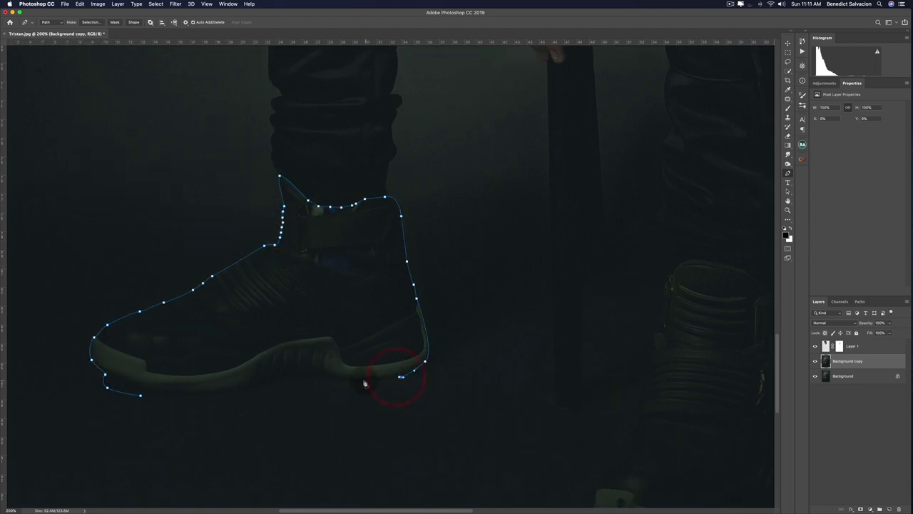
{"action": "left_click", "coordinate": [245, 387]}
{"action": "left_click", "coordinate": [132, 396]}
Convert the left shoe's path into a new anti-aliased selection.
{"action": "right_click", "coordinate": [401, 293]}
{"action": "left_click", "coordinate": [425, 341]}
{"action": "left_click", "coordinate": [496, 232]}
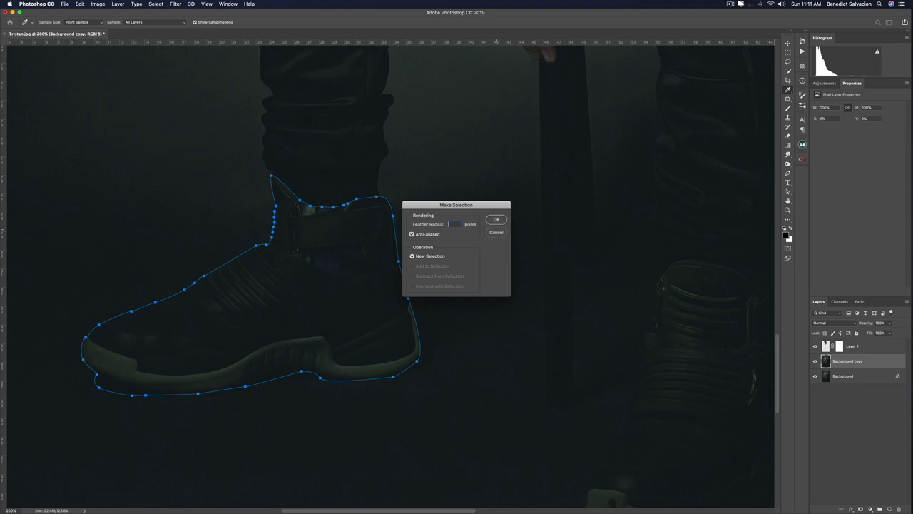
{"action": "key", "text": "Return"}
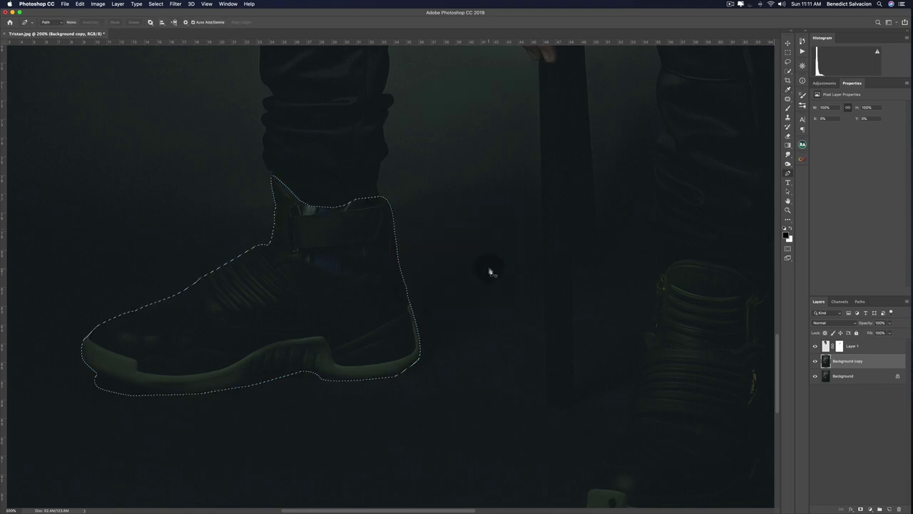
Copy the left shoe onto a new layer, enlarge it to about 131% and reposition it under the trouser leg.
{"action": "key", "text": "super+j"}
{"action": "key", "text": "super+t"}
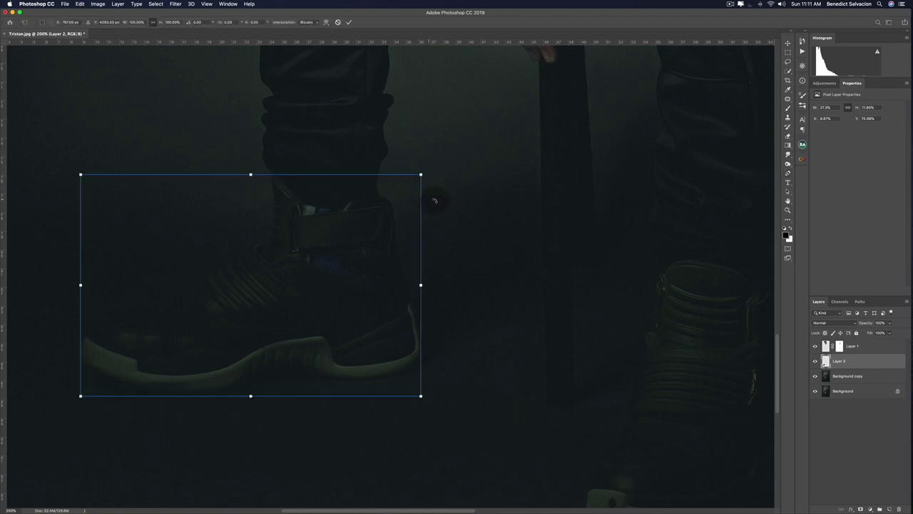
{"action": "scroll", "coordinate": [434, 200], "scroll_direction": "left", "scroll_amount": 5}
{"action": "scroll", "coordinate": [599, 428], "scroll_direction": "down", "scroll_amount": 3}
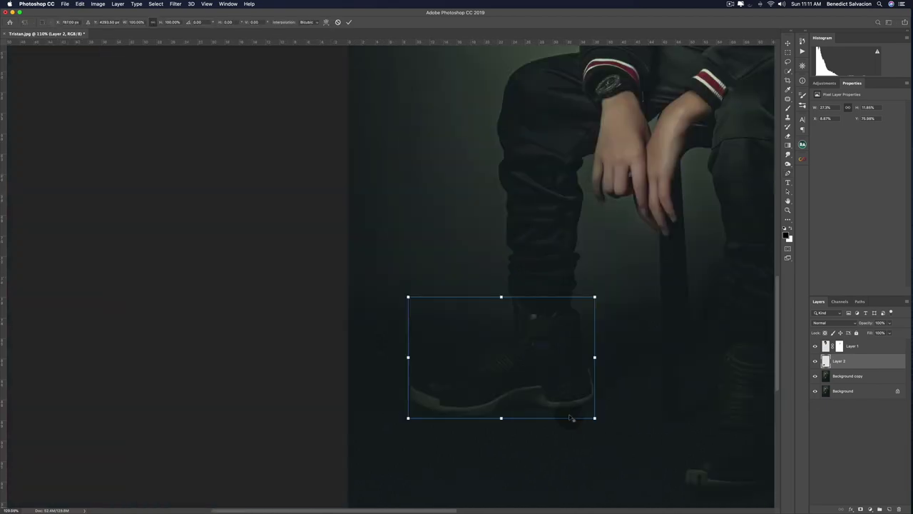
{"action": "left_click_drag", "start_coordinate": [598, 422], "coordinate": [618, 446]}
{"action": "left_click_drag", "start_coordinate": [564, 407], "coordinate": [557, 410]}
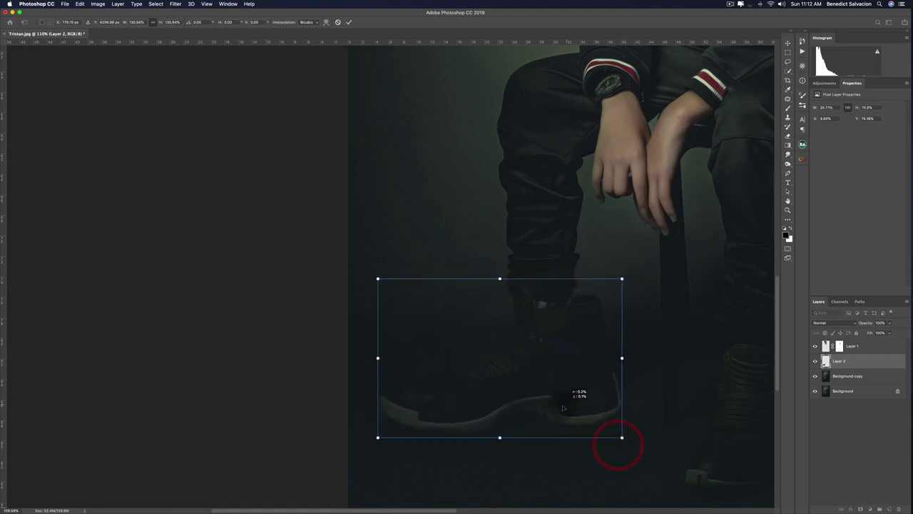
{"action": "key", "text": "Return"}
On the Background copy layer, trace a closed pen path around the right shoe.
{"action": "left_click", "coordinate": [467, 440]}
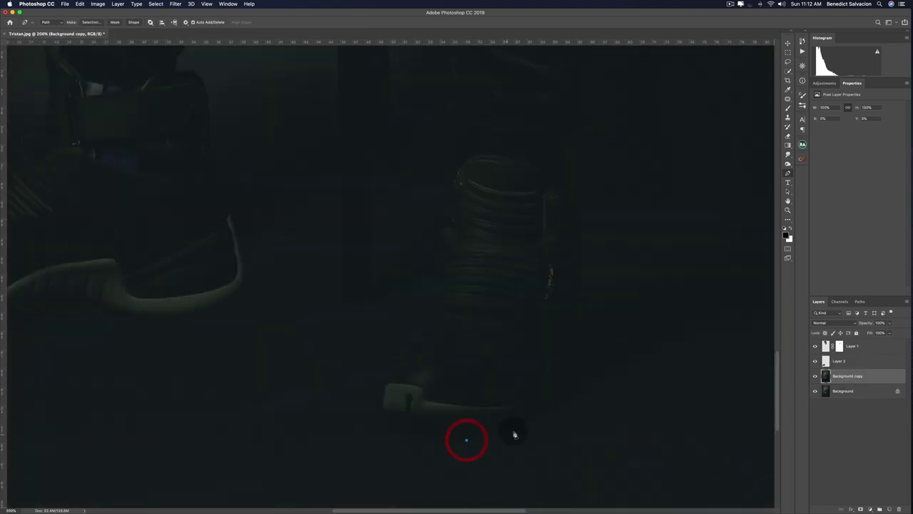
{"action": "left_click", "coordinate": [549, 413]}
{"action": "left_click", "coordinate": [577, 388]}
{"action": "left_click", "coordinate": [598, 344]}
{"action": "left_click", "coordinate": [598, 324]}
{"action": "left_click", "coordinate": [590, 315]}
{"action": "left_click", "coordinate": [585, 289]}
{"action": "left_click", "coordinate": [579, 248]}
{"action": "left_click", "coordinate": [586, 231]}
{"action": "left_click", "coordinate": [573, 181]}
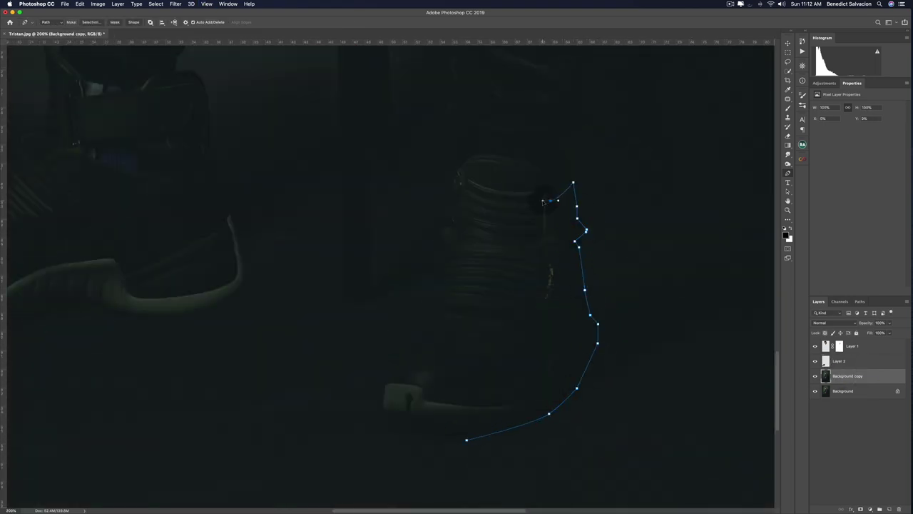
{"action": "left_click", "coordinate": [556, 196]}
{"action": "left_click_drag", "start_coordinate": [529, 162], "coordinate": [513, 156]}
{"action": "left_click", "coordinate": [470, 156]}
{"action": "left_click", "coordinate": [450, 211]}
{"action": "left_click", "coordinate": [426, 307]}
{"action": "left_click", "coordinate": [389, 381]}
{"action": "left_click", "coordinate": [467, 440]}
Convert the right shoe's path into a selection, copy the shoe onto its own layer and transform it.
{"action": "right_click", "coordinate": [596, 321]}
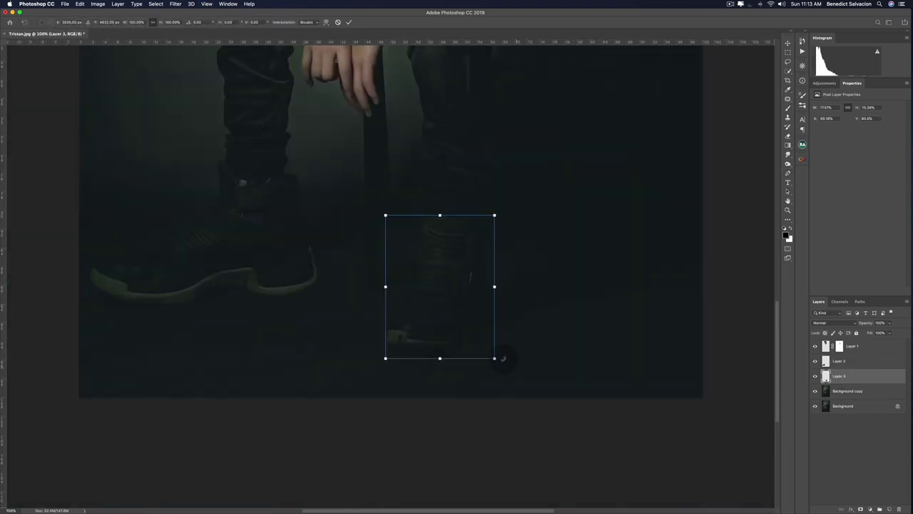
{"action": "key", "text": "Return"}
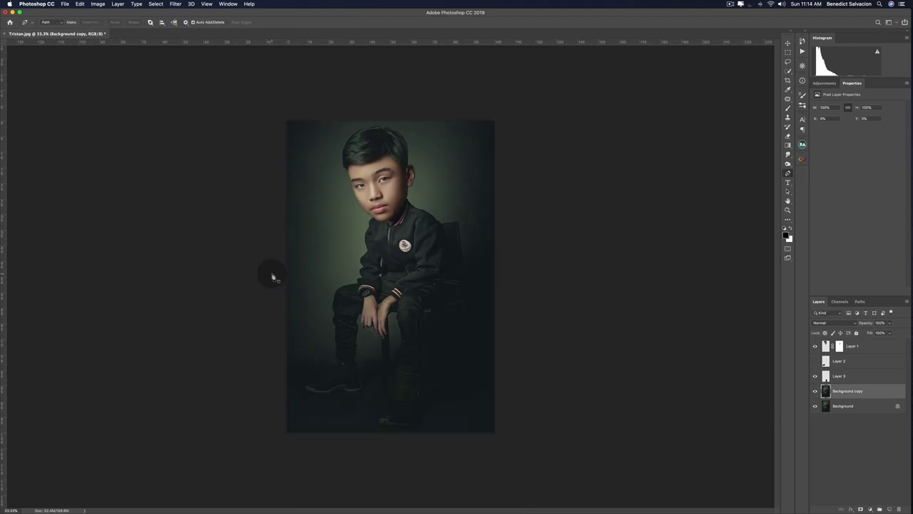
Widen the canvas on both sides with the Crop tool, filling the new edges with Content-Aware.
{"action": "key", "text": "c"}
{"action": "mouse_move", "coordinate": [285, 276]}
{"action": "left_mouse_down"}
{"action": "mouse_move", "coordinate": [265, 272]}
{"action": "mouse_move", "coordinate": [272, 274]}
{"action": "left_mouse_up"}
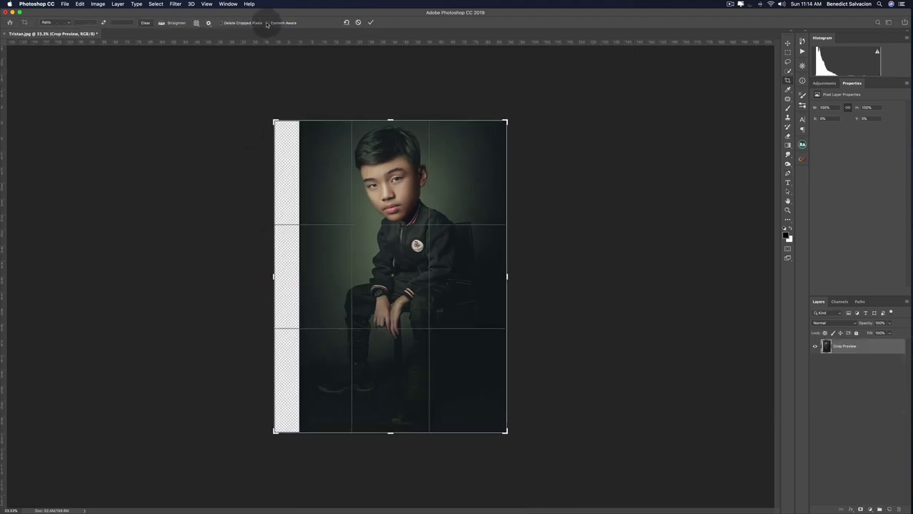
{"action": "left_click", "coordinate": [268, 22]}
{"action": "key", "text": "Return"}
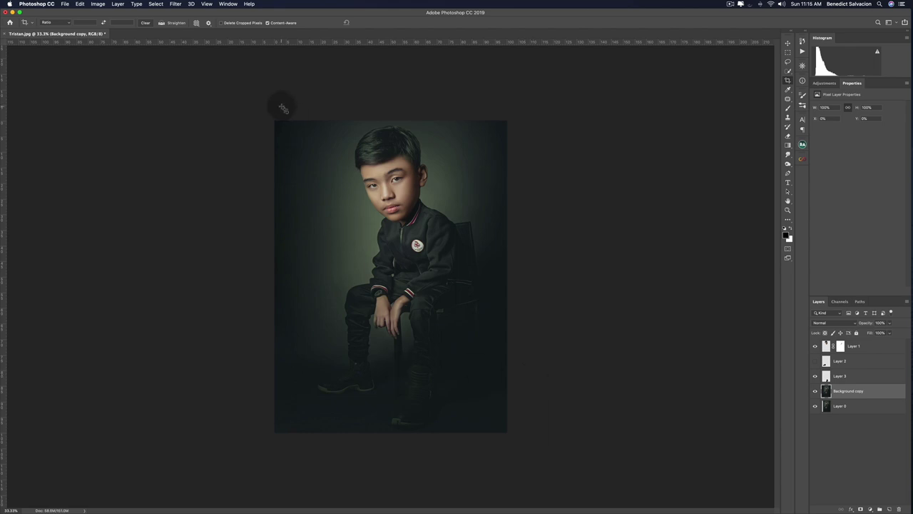
Hide the enlarged head layer, Layer 1, and extend the canvas slightly above the figure with the Content-Aware crop.
{"action": "left_click", "coordinate": [814, 346]}
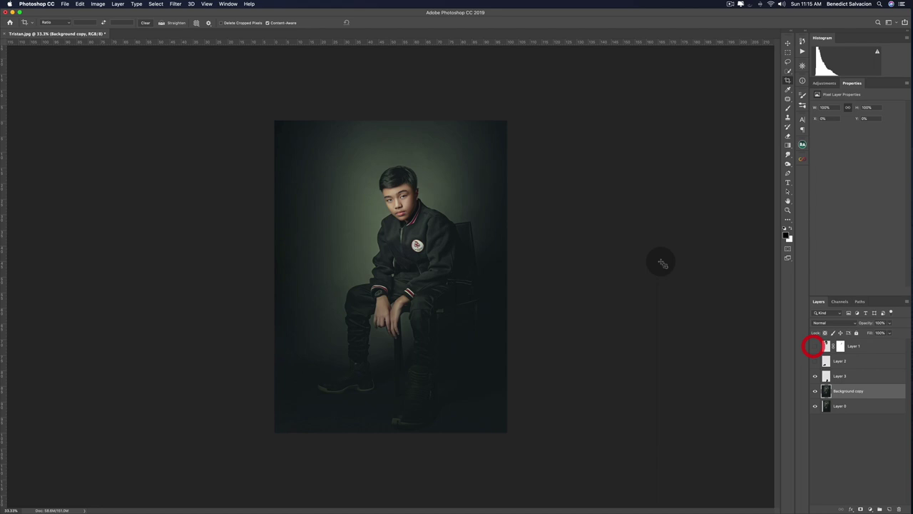
{"action": "left_click_drag", "start_coordinate": [275, 119], "coordinate": [575, 437]}
{"action": "left_click_drag", "start_coordinate": [389, 118], "coordinate": [388, 108]}
{"action": "double_click", "coordinate": [389, 108]}
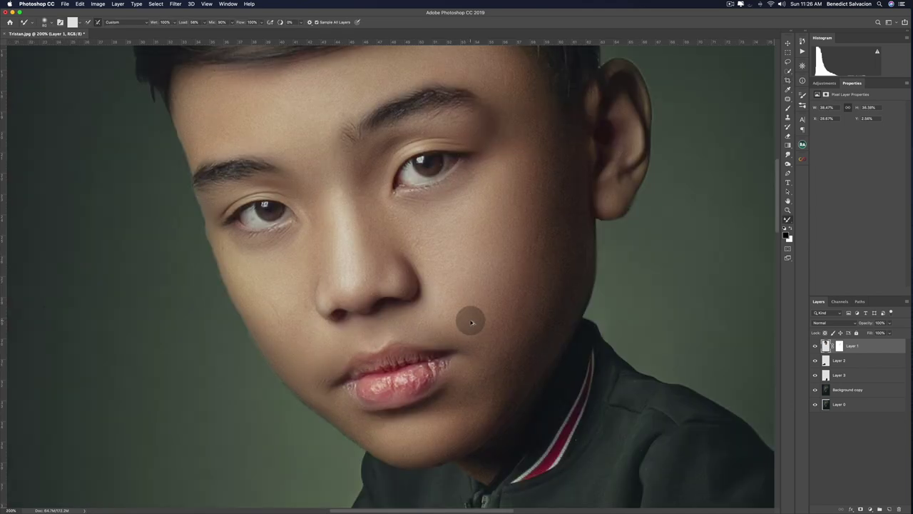
Stamp all visible layers into a new layer above Layer 1.
{"action": "key", "text": "super+shift+alt+n"}
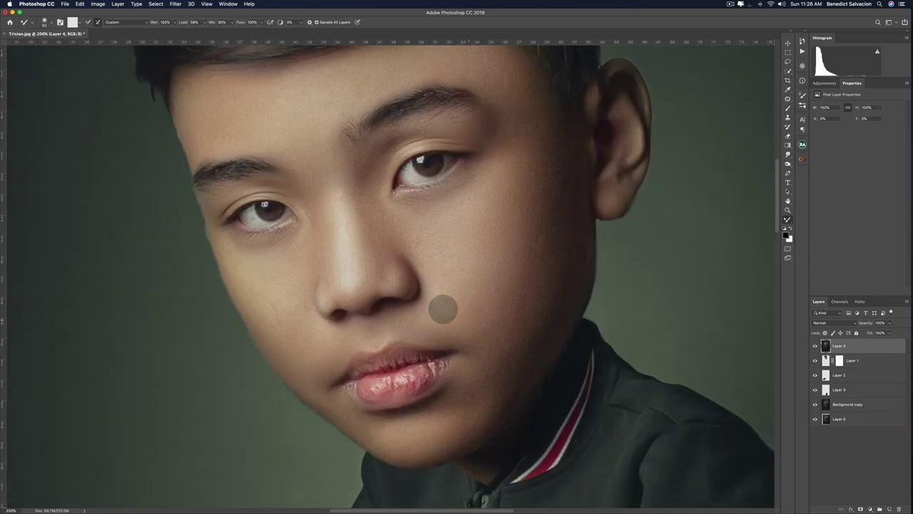
{"action": "scroll", "coordinate": [416, 308], "scroll_direction": "up", "scroll_amount": 3}
{"action": "scroll", "coordinate": [415, 308], "scroll_direction": "up", "scroll_amount": 2}
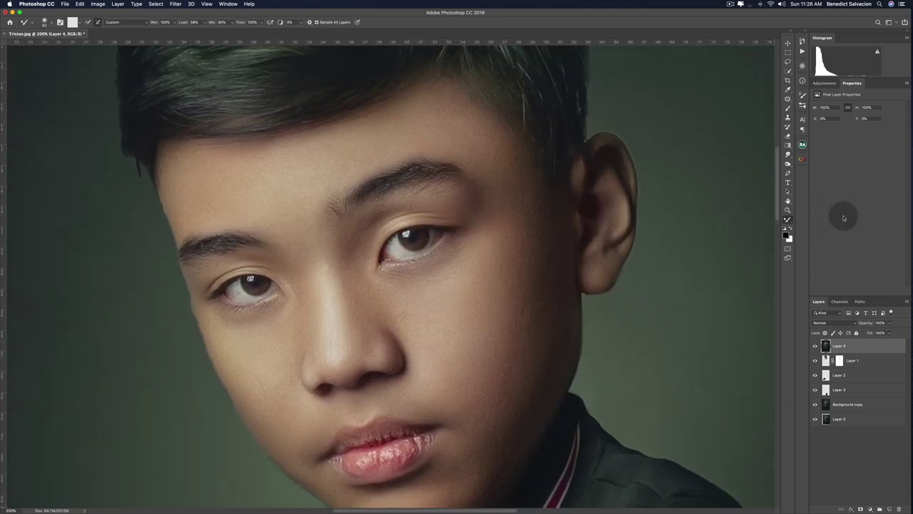
Enlarge the Mixer Brush and blend the skin along the shadowed cheek in front of the ear on Layer 4.
{"action": "key", "text": "super+z"}
{"action": "key", "text": "]"}
{"action": "key", "text": "]"}
{"action": "key", "text": "]"}
{"action": "key", "text": "]"}
{"action": "key", "text": "]"}
{"action": "key", "text": "]"}
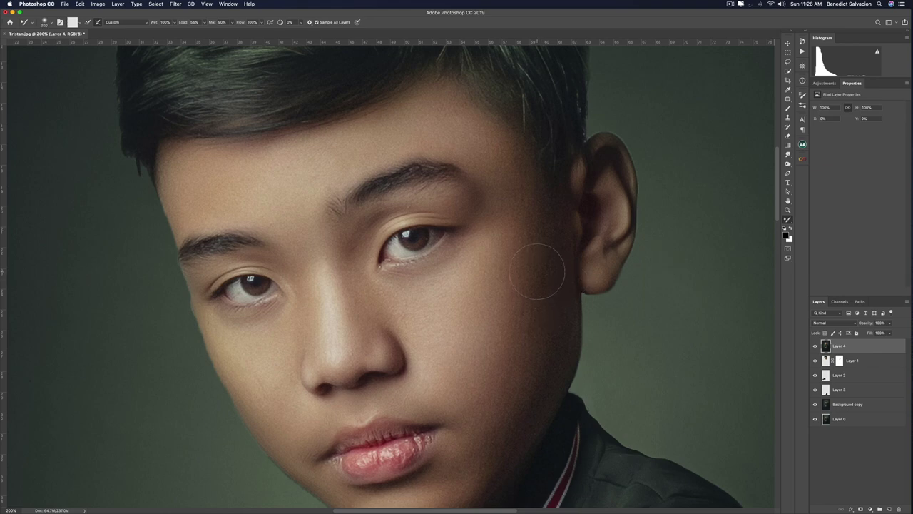
{"action": "mouse_move", "coordinate": [537, 272]}
{"action": "left_mouse_down"}
{"action": "mouse_move", "coordinate": [531, 230]}
{"action": "mouse_move", "coordinate": [532, 238]}
{"action": "mouse_move", "coordinate": [534, 217]}
{"action": "mouse_move", "coordinate": [540, 248]}
{"action": "mouse_move", "coordinate": [542, 217]}
{"action": "mouse_move", "coordinate": [551, 275]}
{"action": "mouse_move", "coordinate": [540, 333]}
{"action": "mouse_move", "coordinate": [550, 323]}
{"action": "mouse_move", "coordinate": [549, 340]}
{"action": "mouse_move", "coordinate": [529, 379]}
{"action": "mouse_move", "coordinate": [548, 351]}
{"action": "mouse_move", "coordinate": [495, 452]}
{"action": "mouse_move", "coordinate": [532, 363]}
{"action": "mouse_move", "coordinate": [520, 292]}
{"action": "left_mouse_up"}
{"action": "left_click_drag", "start_coordinate": [505, 267], "coordinate": [492, 286]}
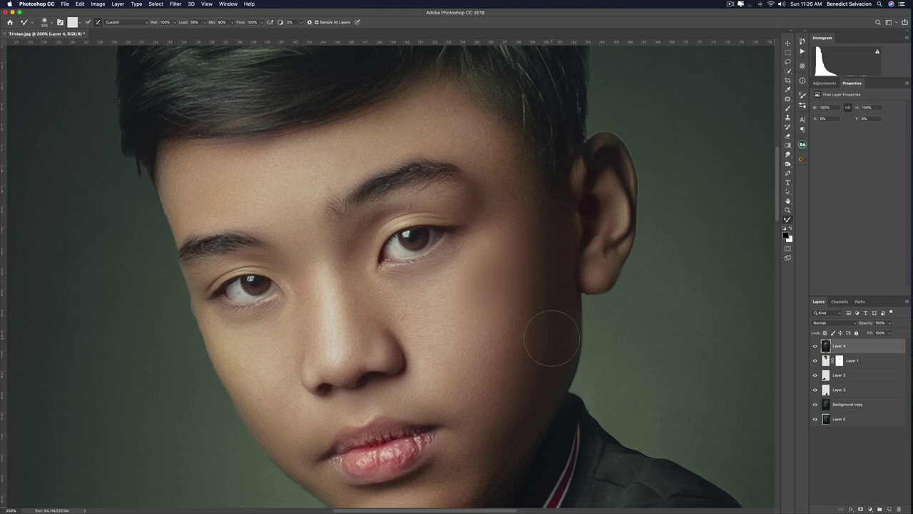
{"action": "scroll", "coordinate": [520, 255], "scroll_direction": "down", "scroll_amount": 1}
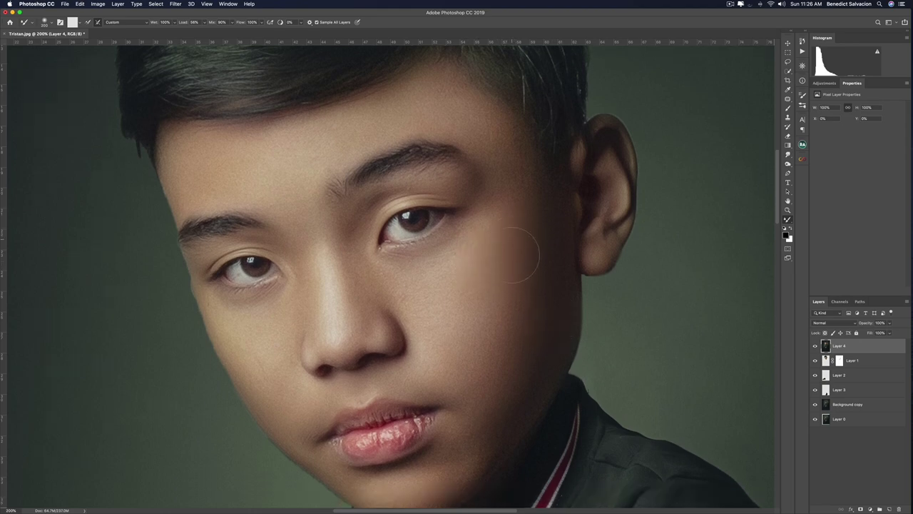
{"action": "scroll", "coordinate": [516, 256], "scroll_direction": "up", "scroll_amount": 1}
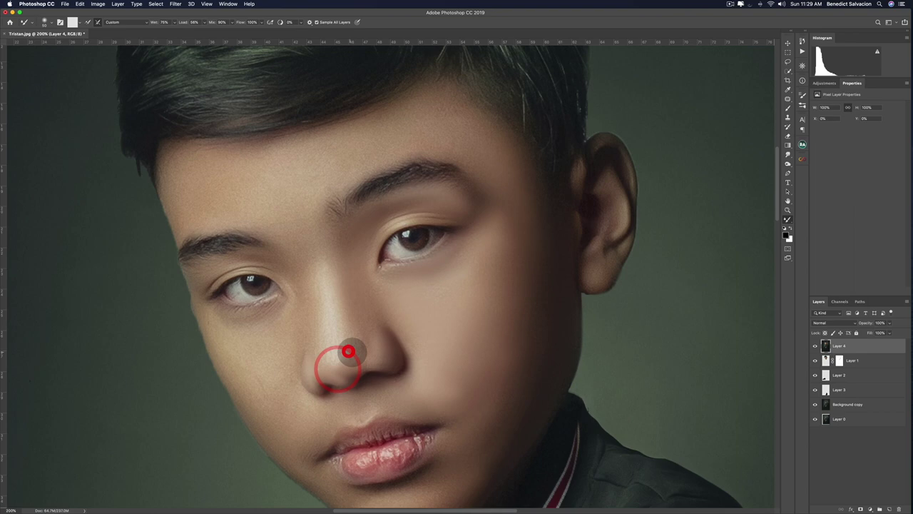
Continue the Mixer Brush blending over the wider portrait and bring the backdrop beside the chair into close view.
{"action": "key", "text": "ctrl+minus"}
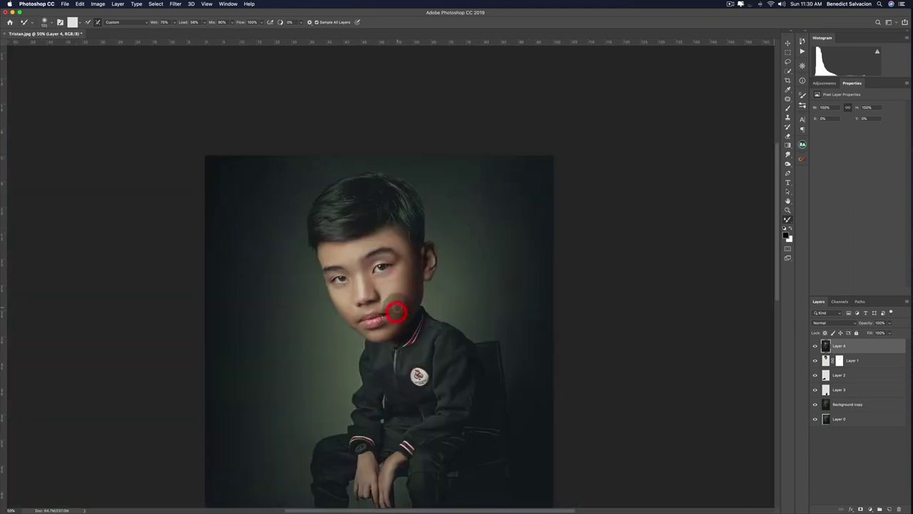
{"action": "scroll", "coordinate": [378, 306], "scroll_direction": "right", "scroll_amount": 3}
{"action": "scroll", "coordinate": [354, 297], "scroll_direction": "down", "scroll_amount": 8}
{"action": "mouse_move", "coordinate": [327, 139]}
{"action": "left_mouse_down"}
{"action": "mouse_move", "coordinate": [281, 136]}
{"action": "mouse_move", "coordinate": [303, 157]}
{"action": "mouse_move", "coordinate": [271, 126]}
{"action": "left_mouse_up"}
{"action": "scroll", "coordinate": [304, 138], "scroll_direction": "right", "scroll_amount": 1}
{"action": "scroll", "coordinate": [272, 143], "scroll_direction": "right", "scroll_amount": 3}
{"action": "key", "text": "x"}
{"action": "key", "text": "super+plus"}
{"action": "key", "text": "super+plus"}
{"action": "key", "text": "super+plus"}
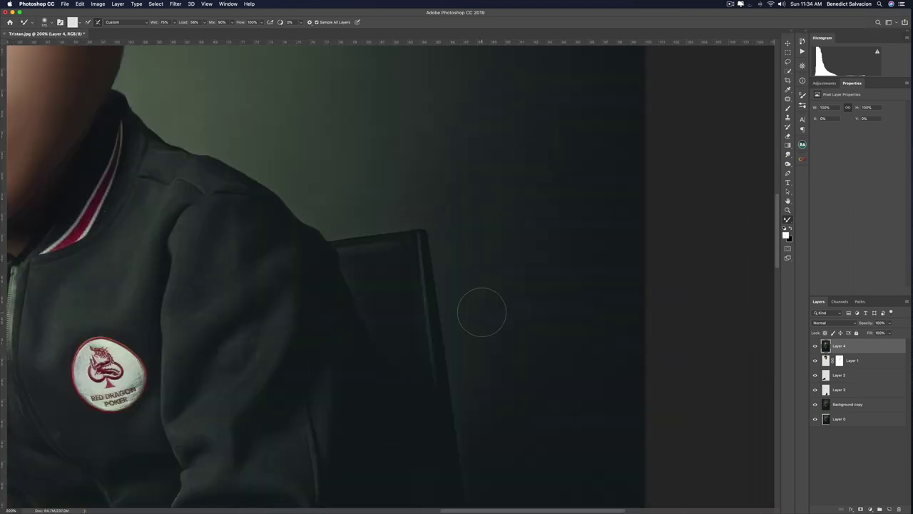
Reduce the Mixer Brush size and blend the lower face and the side of the nose.
{"action": "scroll", "coordinate": [482, 311], "scroll_direction": "left", "scroll_amount": 10}
{"action": "key", "text": "bracketleft"}
{"action": "key", "text": "bracketleft"}
{"action": "key", "text": "bracketleft"}
{"action": "key", "text": "bracketleft"}
{"action": "key", "text": "bracketleft"}
{"action": "key", "text": "bracketleft"}
{"action": "key", "text": "bracketleft"}
{"action": "mouse_move", "coordinate": [441, 359]}
{"action": "left_mouse_down"}
{"action": "mouse_move", "coordinate": [461, 353]}
{"action": "mouse_move", "coordinate": [438, 364]}
{"action": "left_mouse_up"}
{"action": "scroll", "coordinate": [438, 365], "scroll_direction": "right", "scroll_amount": 1}
{"action": "left_click_drag", "start_coordinate": [358, 163], "coordinate": [363, 170]}
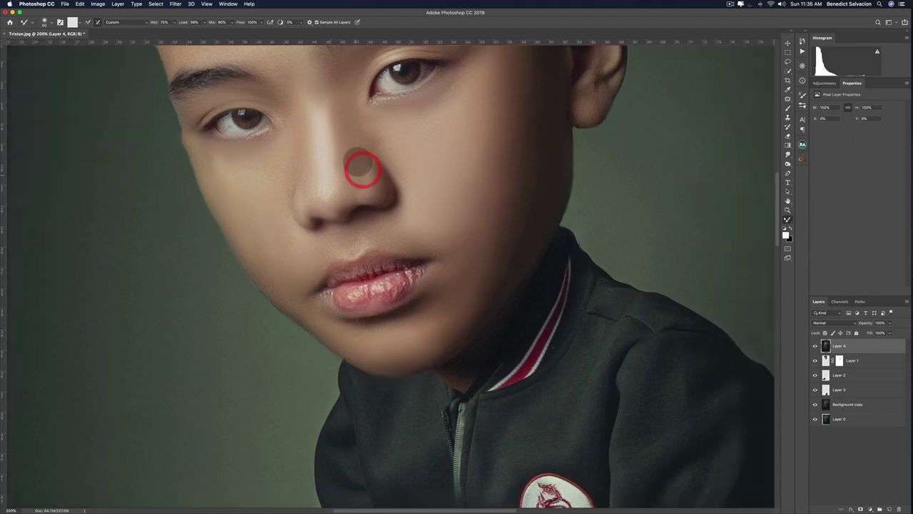
Swap the foreground and background colours and blend the skin on the nose and the brightly lit cheek.
{"action": "scroll", "coordinate": [363, 170], "scroll_direction": "right", "scroll_amount": 1}
{"action": "key", "text": "x"}
{"action": "left_click", "coordinate": [300, 183]}
{"action": "left_click", "coordinate": [210, 164]}
{"action": "key", "text": "super+minus"}
{"action": "key", "text": "super+minus"}
{"action": "key", "text": "super+minus"}
{"action": "key", "text": "super+minus"}
Smooth the skin at the corner of the mouth and above the upper lip with a smaller Mixer Brush.
{"action": "key", "text": "super+plus"}
{"action": "key", "text": "super+plus"}
{"action": "key", "text": "super+plus"}
{"action": "key", "text": "super+plus"}
{"action": "key", "text": "super+plus"}
{"action": "key", "text": "bracketleft"}
{"action": "key", "text": "bracketleft"}
{"action": "key", "text": "bracketleft"}
{"action": "key", "text": "bracketleft"}
{"action": "left_click", "coordinate": [204, 191]}
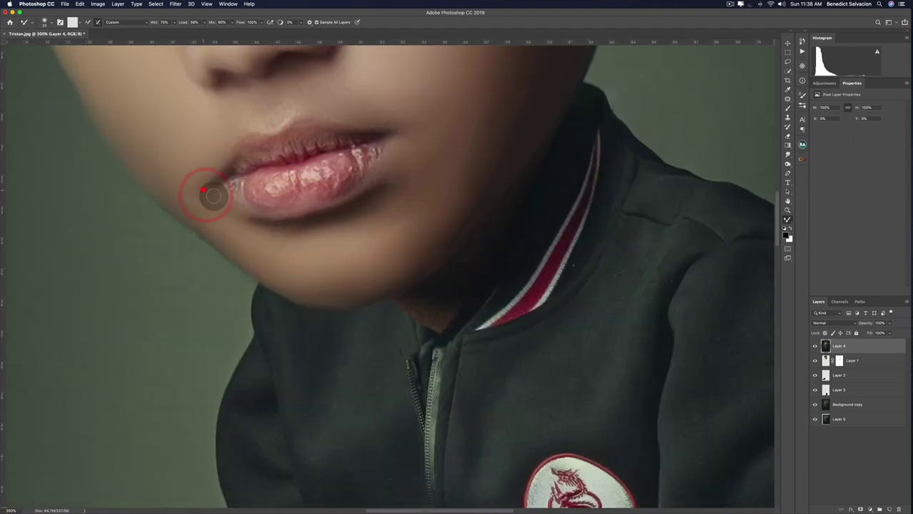
{"action": "left_click_drag", "start_coordinate": [267, 95], "coordinate": [259, 93]}
Enlarge the Mixer Brush and blend the broad skin areas around the chin and across the forehead.
{"action": "key", "text": "super+minus"}
{"action": "key", "text": "super+minus"}
{"action": "key", "text": "super+minus"}
{"action": "key", "text": "bracketright"}
{"action": "key", "text": "bracketright"}
{"action": "key", "text": "bracketright"}
{"action": "key", "text": "bracketright"}
{"action": "key", "text": "bracketright"}
{"action": "key", "text": "bracketright"}
{"action": "key", "text": "bracketright"}
{"action": "key", "text": "bracketright"}
{"action": "key", "text": "bracketright"}
{"action": "key", "text": "bracketright"}
{"action": "key", "text": "bracketright"}
{"action": "left_click", "coordinate": [353, 235]}
{"action": "left_click_drag", "start_coordinate": [317, 154], "coordinate": [329, 150]}
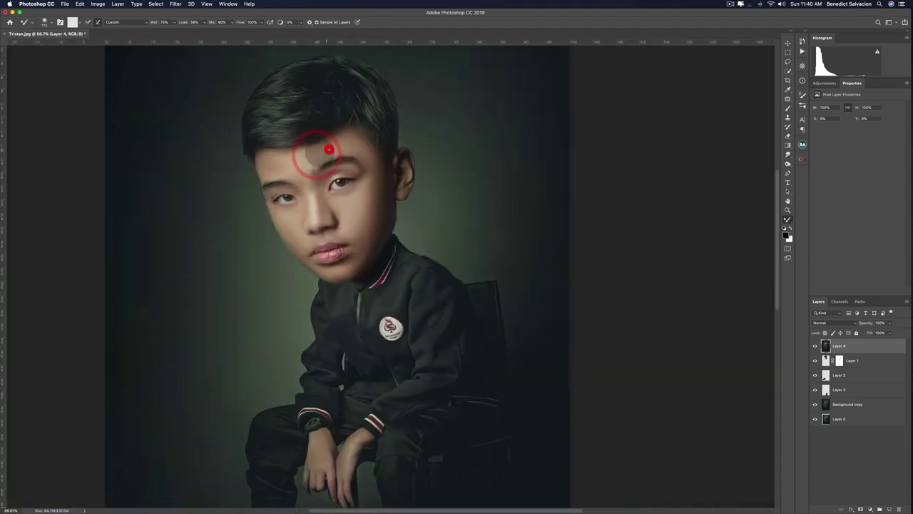
Reduce the Mixer Brush size and refine the smaller areas of the face.
{"action": "key", "text": "super+plus"}
{"action": "key", "text": "bracketleft"}
{"action": "key", "text": "bracketleft"}
{"action": "key", "text": "bracketleft"}
{"action": "key", "text": "bracketleft"}
{"action": "key", "text": "bracketleft"}
{"action": "key", "text": "bracketleft"}
{"action": "key", "text": "bracketleft"}
{"action": "key", "text": "bracketleft"}
{"action": "left_click", "coordinate": [342, 72]}
{"action": "scroll", "coordinate": [256, 145], "scroll_direction": "left", "scroll_amount": 2}
{"action": "left_click", "coordinate": [367, 261]}
{"action": "scroll", "coordinate": [385, 239], "scroll_direction": "right", "scroll_amount": 1}
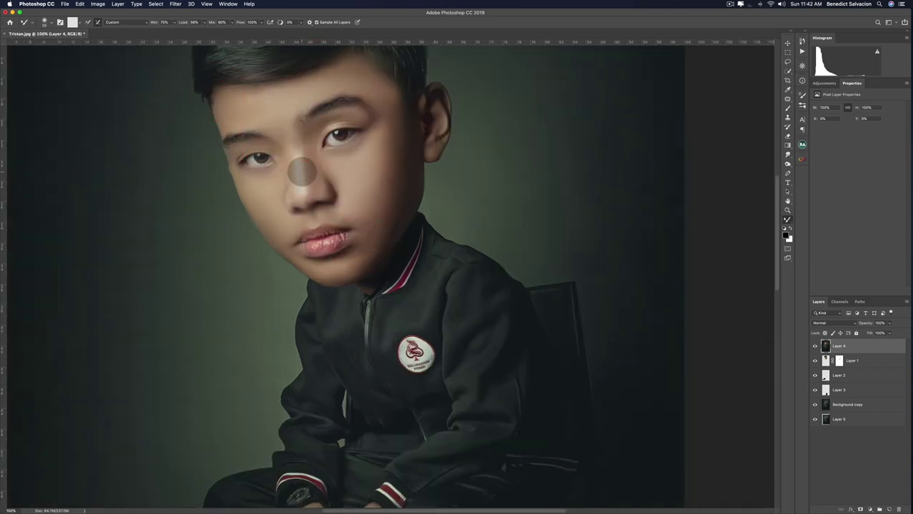
Blend the skin on the cheek and beside the corner of the lips.
{"action": "key", "text": "super+minus"}
{"action": "key", "text": "super+minus"}
{"action": "key", "text": "super+minus"}
{"action": "left_click", "coordinate": [380, 187]}
{"action": "key", "text": "super+plus"}
{"action": "key", "text": "super+plus"}
{"action": "left_click", "coordinate": [356, 151]}
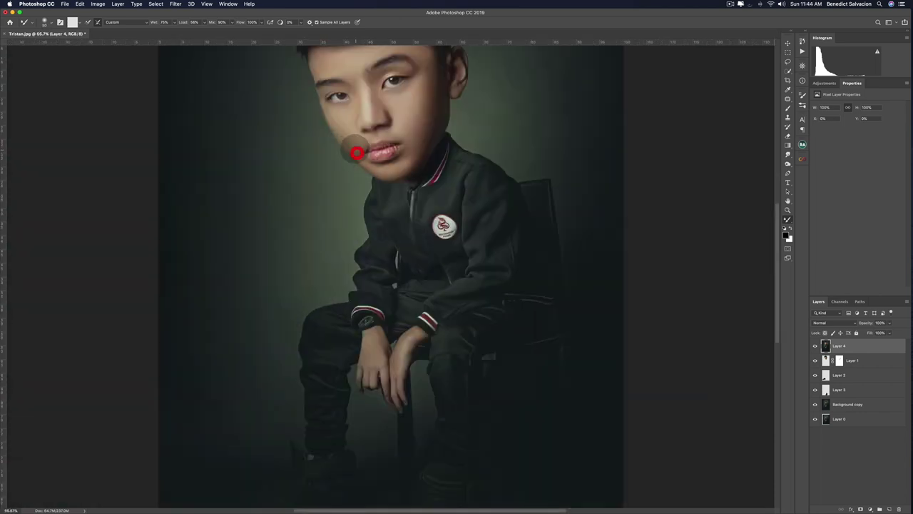
Refine the blended facial tones further with short Mixer Brush strokes in close view.
{"action": "scroll", "coordinate": [356, 152], "scroll_direction": "left", "scroll_amount": 2}
{"action": "left_click", "coordinate": [443, 148]}
{"action": "key", "text": "super+minus"}
{"action": "key", "text": "super+plus"}
{"action": "key", "text": "super+plus"}
{"action": "key", "text": "super+plus"}
{"action": "left_click", "coordinate": [393, 147]}
Blend the forehead and brow area, and compare the retouching by toggling Layer 4's visibility.
{"action": "key", "text": "super+minus"}
{"action": "key", "text": "super+minus"}
{"action": "key", "text": "super+minus"}
{"action": "key", "text": "super+minus"}
{"action": "left_click", "coordinate": [398, 160]}
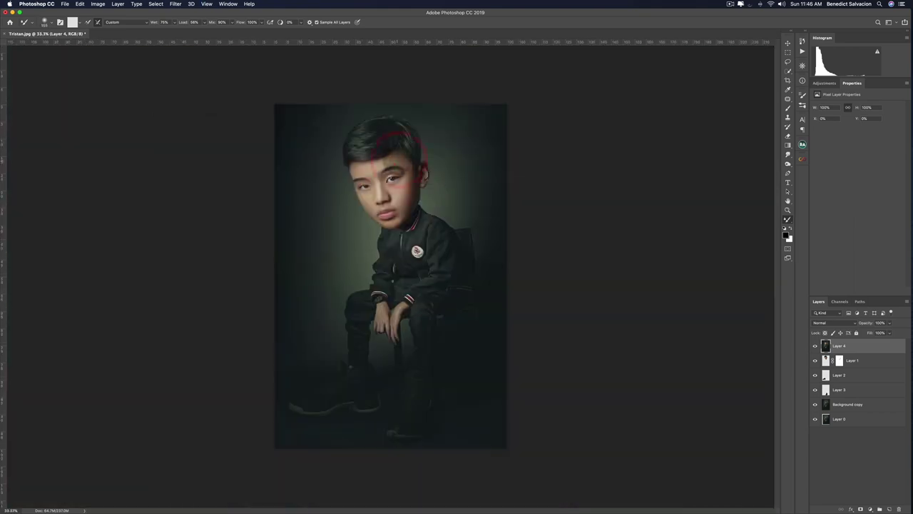
{"action": "left_click", "coordinate": [353, 167]}
{"action": "left_click", "coordinate": [816, 348]}
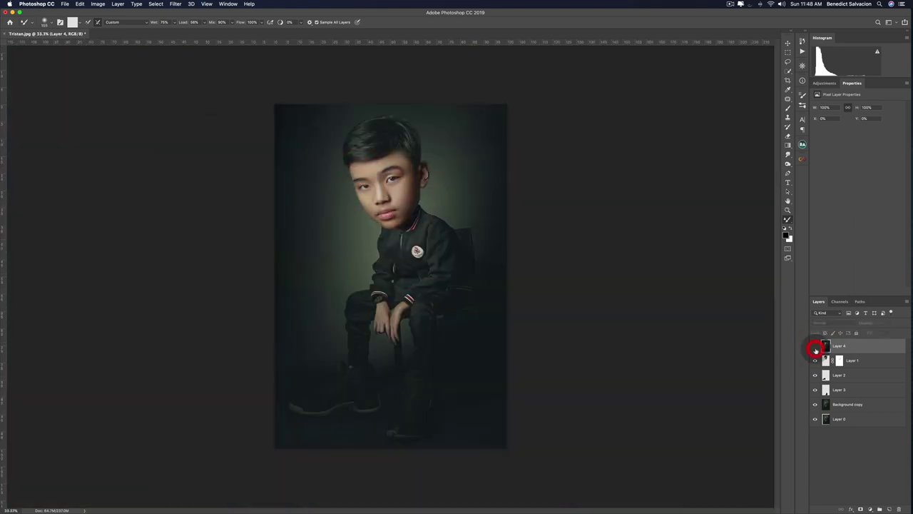
{"action": "left_click", "coordinate": [815, 348]}
Add a layer mask to Layer 4, and blend the nose bridge on the layer image with the Mixer Brush.
{"action": "left_click", "coordinate": [443, 230]}
{"action": "left_click", "coordinate": [860, 509]}
{"action": "key", "text": "b"}
{"action": "key", "text": "super+plus"}
{"action": "key", "text": "super+plus"}
{"action": "key", "text": "super+plus"}
{"action": "left_click", "coordinate": [825, 346]}
{"action": "left_click", "coordinate": [787, 219]}
{"action": "left_click", "coordinate": [326, 276]}
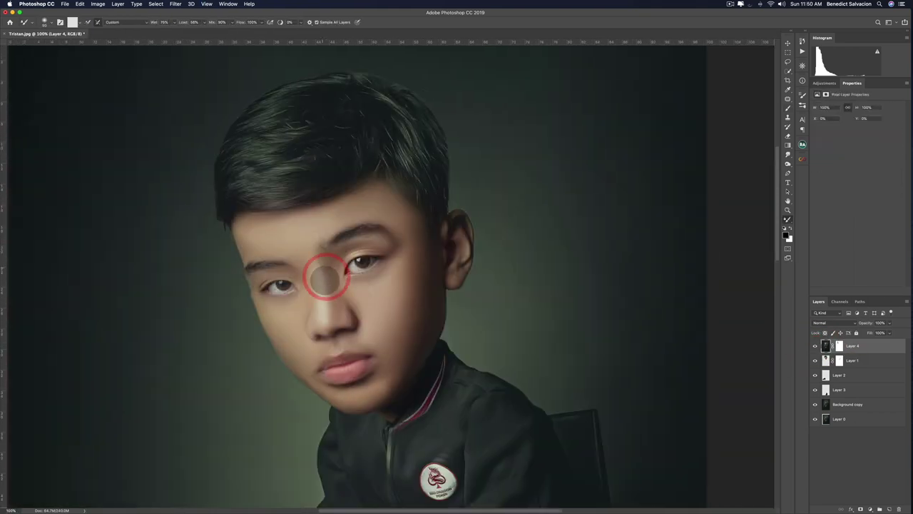
Blend the nose and its shadowed side with the Mixer Brush, and compare the result with Layer 4 toggled.
{"action": "left_click", "coordinate": [816, 347]}
{"action": "left_click", "coordinate": [350, 314]}
{"action": "left_click", "coordinate": [327, 319]}
{"action": "key", "text": "super+minus"}
{"action": "key", "text": "super+minus"}
{"action": "key", "text": "super+minus"}
{"action": "left_click", "coordinate": [816, 348]}
Zoom in on the face, target Layer 4's image instead of its mask, and duplicate the layer.
{"action": "key", "text": "super+plus"}
{"action": "key", "text": "super+plus"}
{"action": "key", "text": "super+plus"}
{"action": "key", "text": "super+plus"}
{"action": "key", "text": "b"}
{"action": "left_click", "coordinate": [826, 348]}
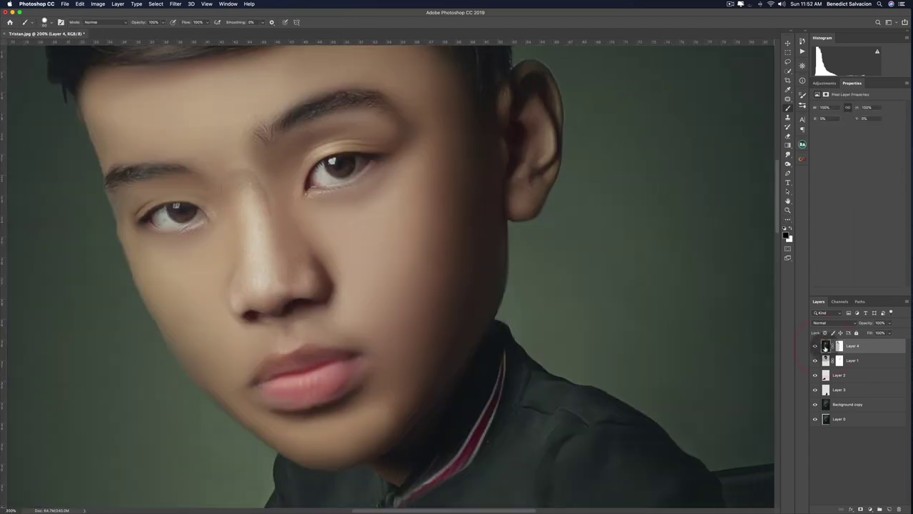
{"action": "key", "text": "super+j"}
Blend the bridge, side and nostril of the nose with the Mixer Brush on the duplicated layer.
{"action": "left_click", "coordinate": [788, 219]}
{"action": "left_click", "coordinate": [243, 230]}
{"action": "left_click", "coordinate": [308, 281]}
{"action": "left_click", "coordinate": [316, 288]}
{"action": "left_click", "coordinate": [248, 315]}
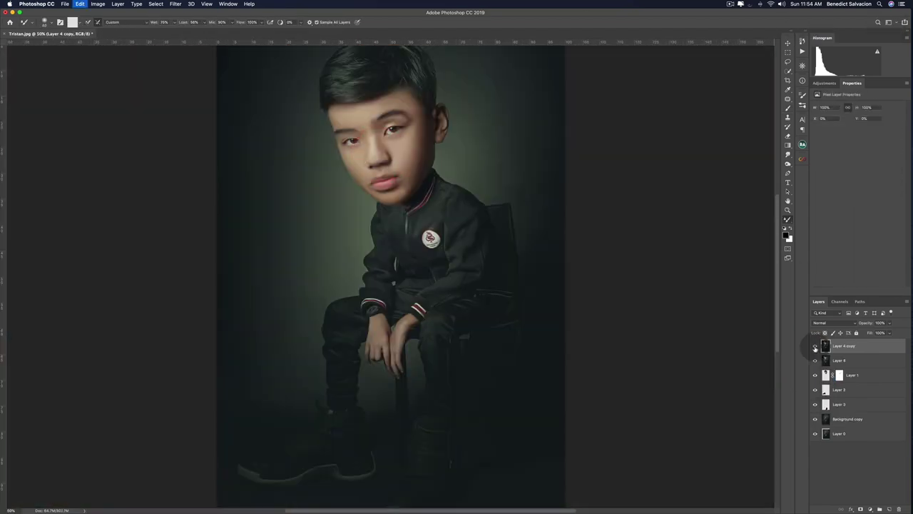
Compare the blended face by toggling its layer, select the Mixer Brush layer and stamp the visible layers above it.
{"action": "left_click", "coordinate": [815, 386]}
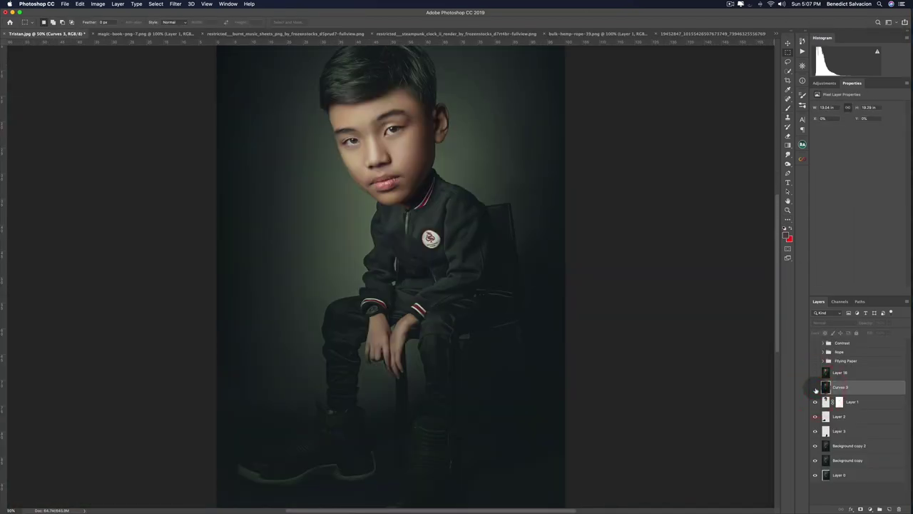
{"action": "left_click", "coordinate": [815, 388]}
{"action": "left_click", "coordinate": [849, 389]}
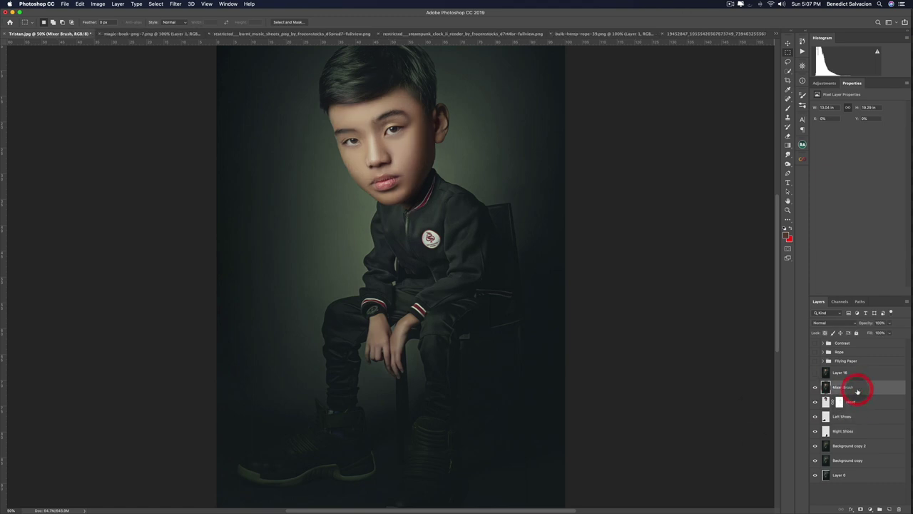
{"action": "key", "text": "super+alt+shift+e"}
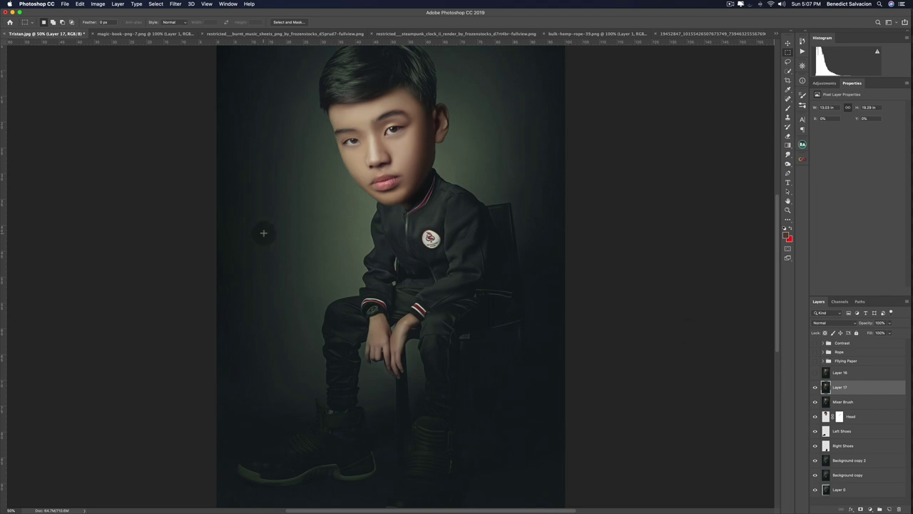
Open the Liquify filter on the stamped layer and shrink the nose using the Pucker tool with brush size 250.
{"action": "key", "text": "super+shift+x"}
{"action": "left_click_drag", "start_coordinate": [382, 206], "coordinate": [376, 206]}
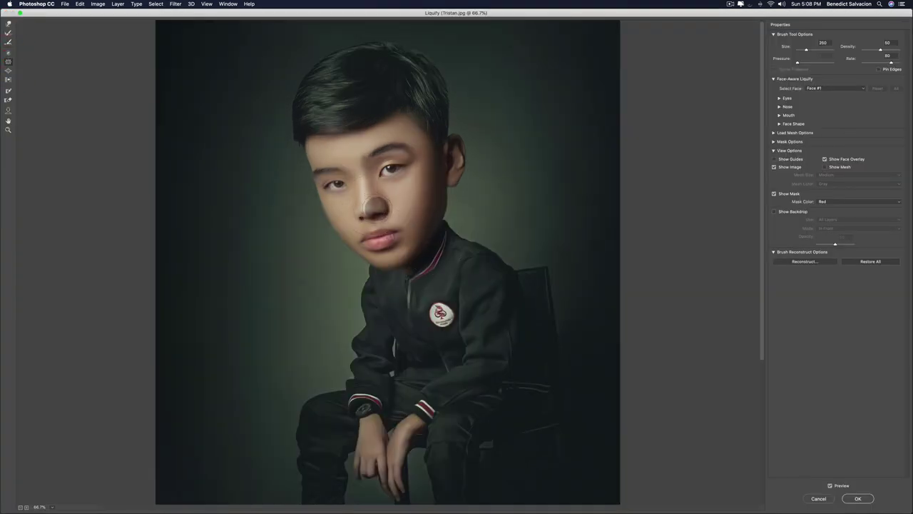
{"action": "left_click", "coordinate": [365, 210]}
{"action": "left_click", "coordinate": [362, 211]}
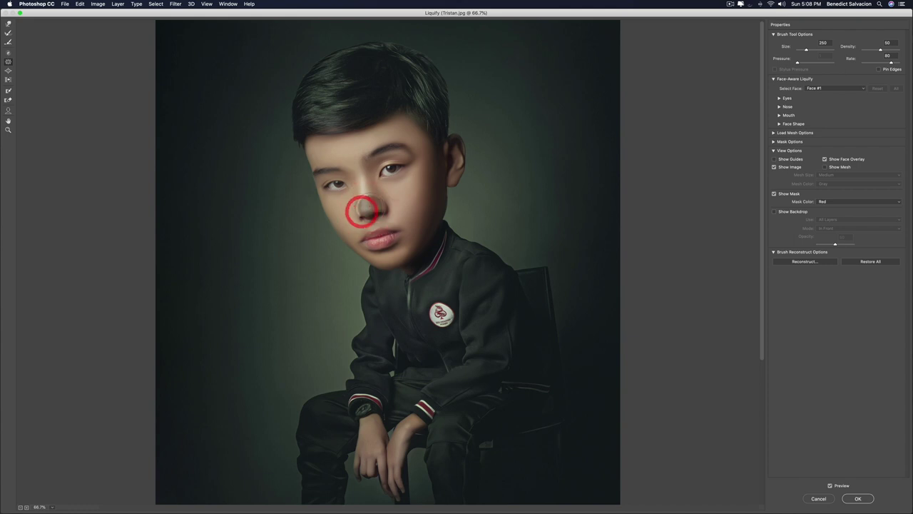
{"action": "mouse_move", "coordinate": [363, 213]}
{"action": "left_mouse_down"}
{"action": "mouse_move", "coordinate": [375, 204]}
{"action": "mouse_move", "coordinate": [357, 204]}
{"action": "mouse_move", "coordinate": [381, 208]}
{"action": "mouse_move", "coordinate": [370, 187]}
{"action": "left_mouse_up"}
{"action": "left_click", "coordinate": [378, 211]}
Set up the Forward Warp tool in Liquify with a brush size of 200.
{"action": "left_click", "coordinate": [8, 24]}
{"action": "key", "text": "bracketleft"}
{"action": "key", "text": "bracketleft"}
{"action": "key", "text": "bracketleft"}
{"action": "key", "text": "bracketleft"}
{"action": "key", "text": "bracketright"}
{"action": "key", "text": "bracketright"}
{"action": "key", "text": "bracketright"}
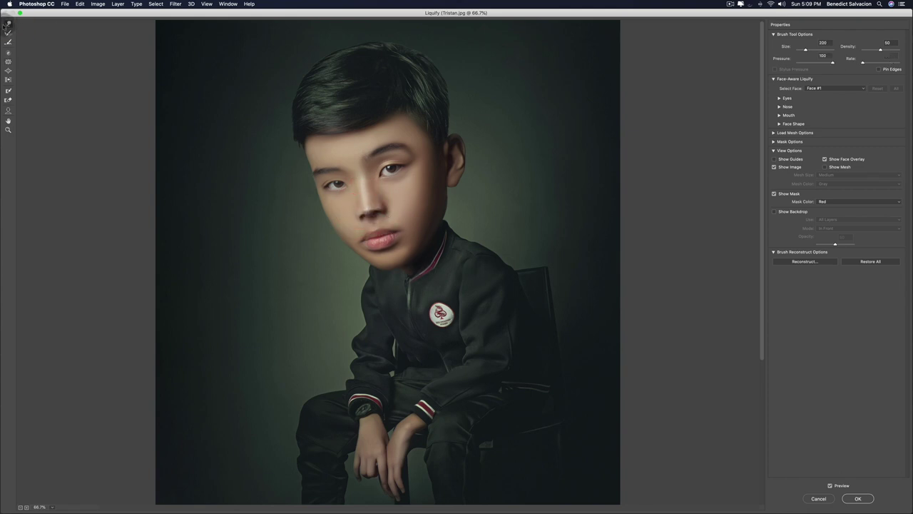
Shrink the lips with the Pucker tool, using brush sizes 200 and 400.
{"action": "left_click", "coordinate": [8, 61]}
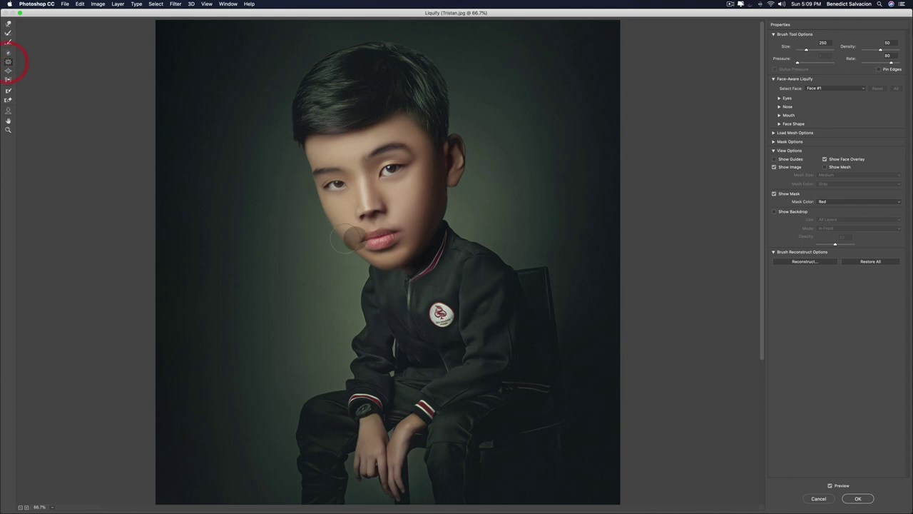
{"action": "left_click_drag", "start_coordinate": [391, 243], "coordinate": [389, 237]}
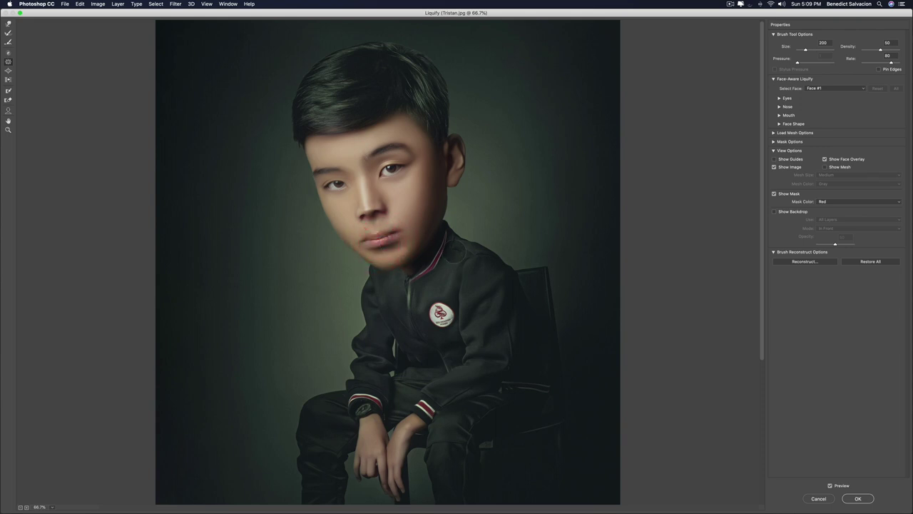
{"action": "key", "text": "bracketright"}
{"action": "key", "text": "bracketright"}
{"action": "left_click", "coordinate": [381, 235]}
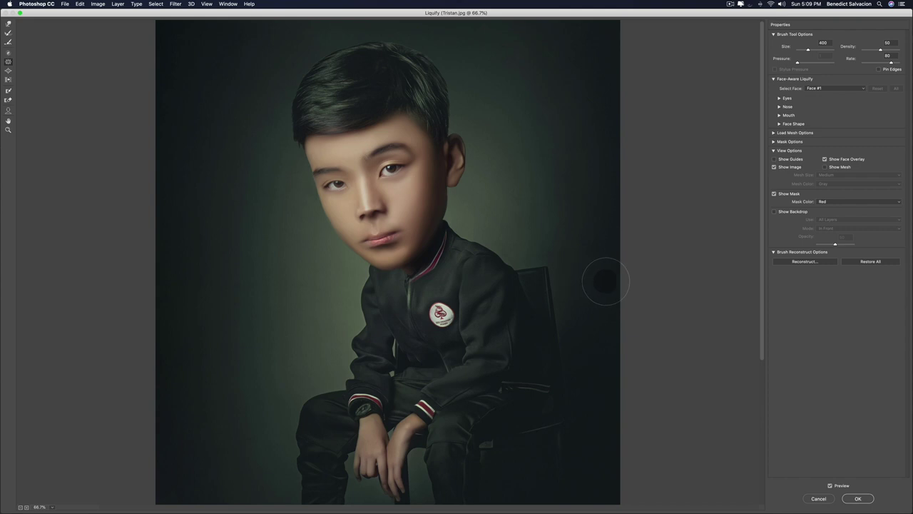
Reshape the mouth and nose with the Forward Warp tool at brush sizes 200 and 125, and apply the Liquify filter.
{"action": "left_click", "coordinate": [9, 24]}
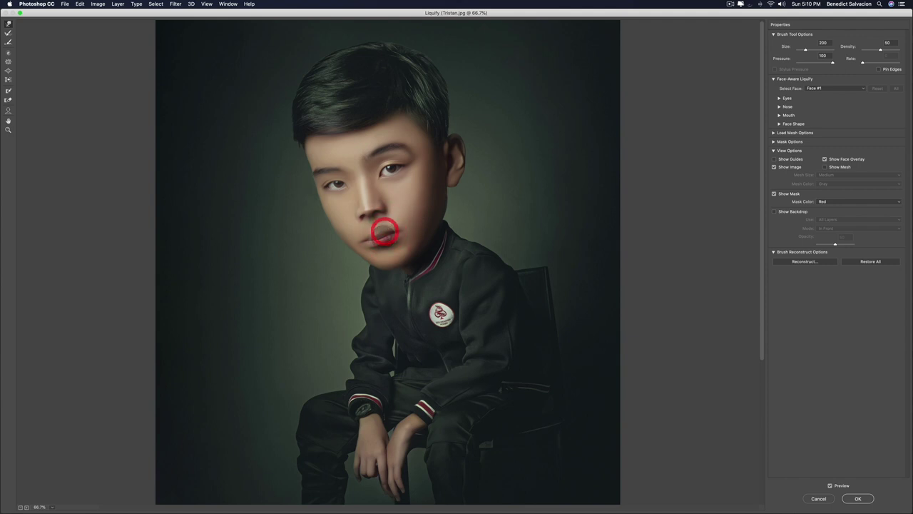
{"action": "mouse_move", "coordinate": [382, 240]}
{"action": "left_mouse_down"}
{"action": "mouse_move", "coordinate": [387, 249]}
{"action": "mouse_move", "coordinate": [369, 240]}
{"action": "mouse_move", "coordinate": [391, 236]}
{"action": "mouse_move", "coordinate": [367, 241]}
{"action": "left_mouse_up"}
{"action": "key", "text": "super+0"}
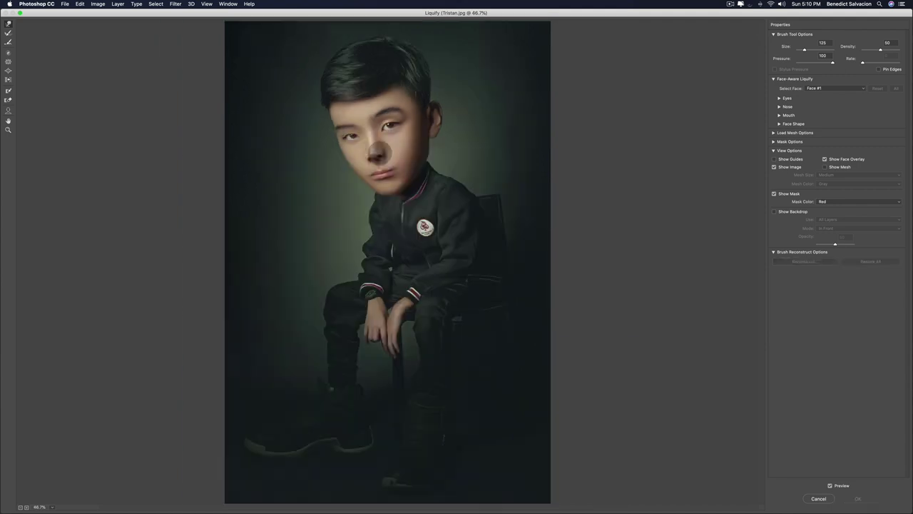
{"action": "left_click_drag", "start_coordinate": [378, 150], "coordinate": [378, 150]}
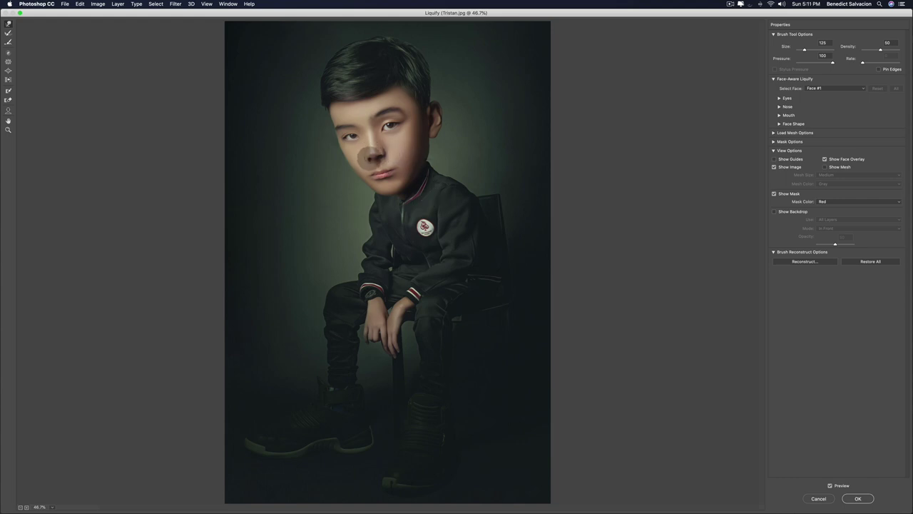
{"action": "mouse_move", "coordinate": [371, 157]}
{"action": "left_mouse_down"}
{"action": "mouse_move", "coordinate": [364, 152]}
{"action": "mouse_move", "coordinate": [368, 160]}
{"action": "mouse_move", "coordinate": [375, 151]}
{"action": "left_mouse_up"}
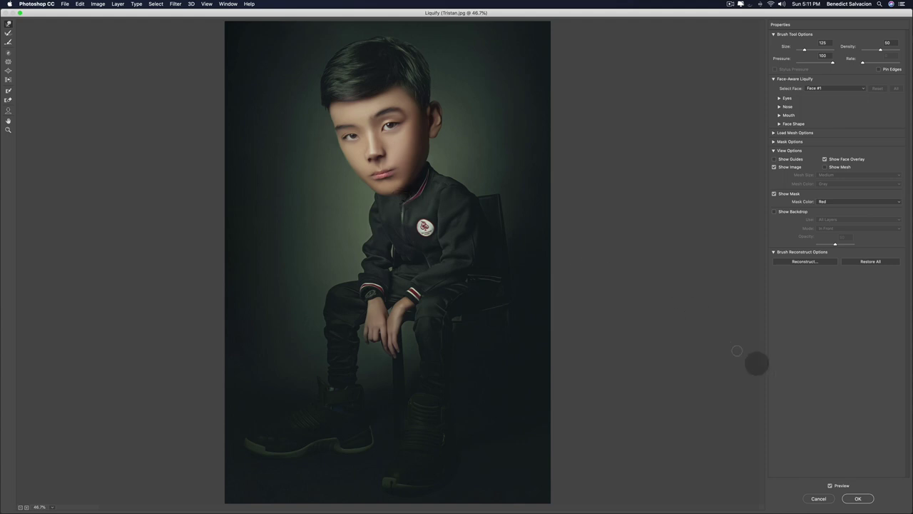
{"action": "left_click", "coordinate": [859, 498]}
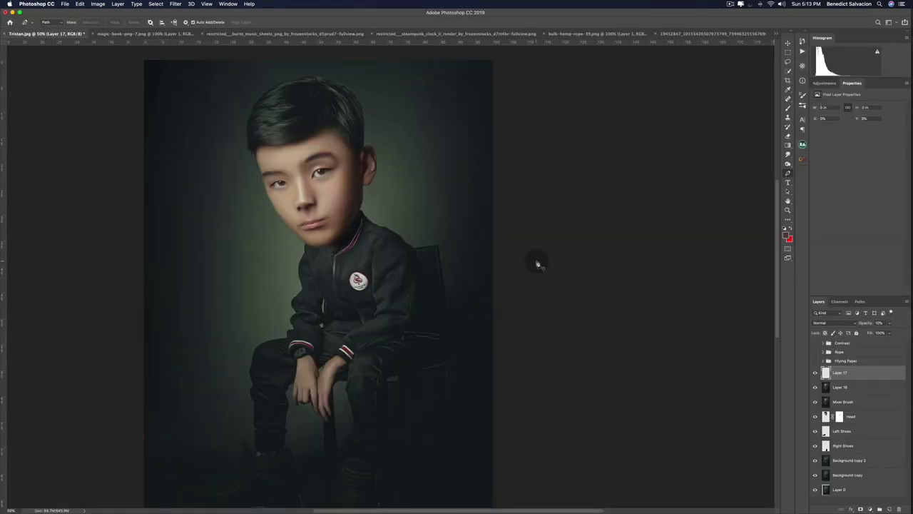
Draw a circular selection over the eye nearer the ear on Layer 17 and fill it with white at 100% opacity.
{"action": "key", "text": "m"}
{"action": "left_click", "coordinate": [788, 221]}
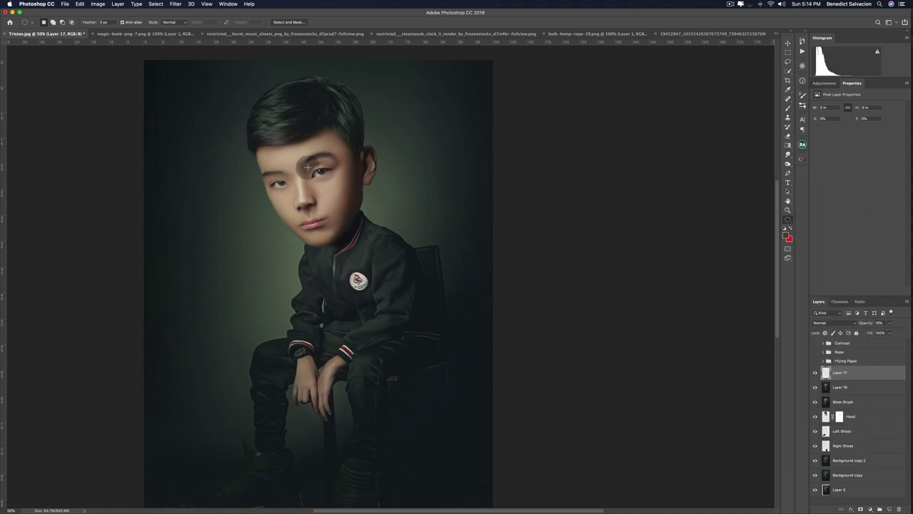
{"action": "left_click", "coordinate": [316, 177]}
{"action": "left_click_drag", "start_coordinate": [309, 169], "coordinate": [326, 179]}
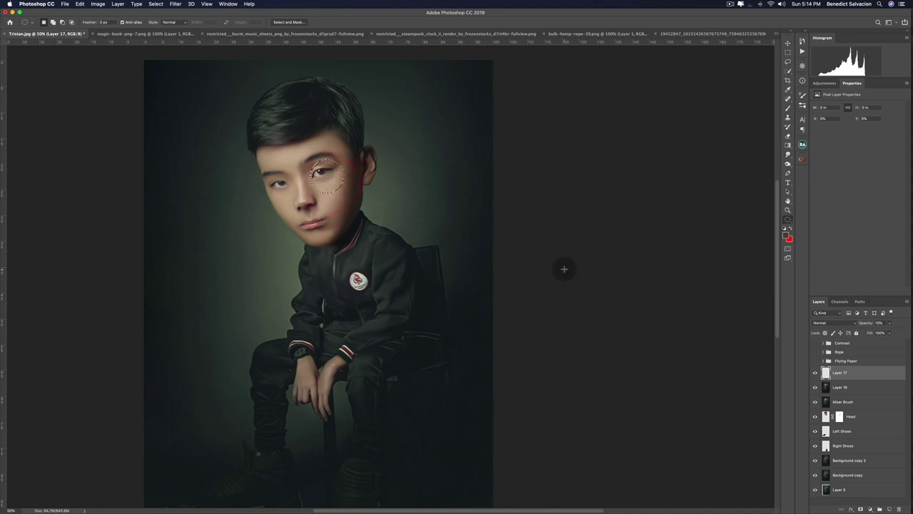
{"action": "key", "text": "shift+BackSpace"}
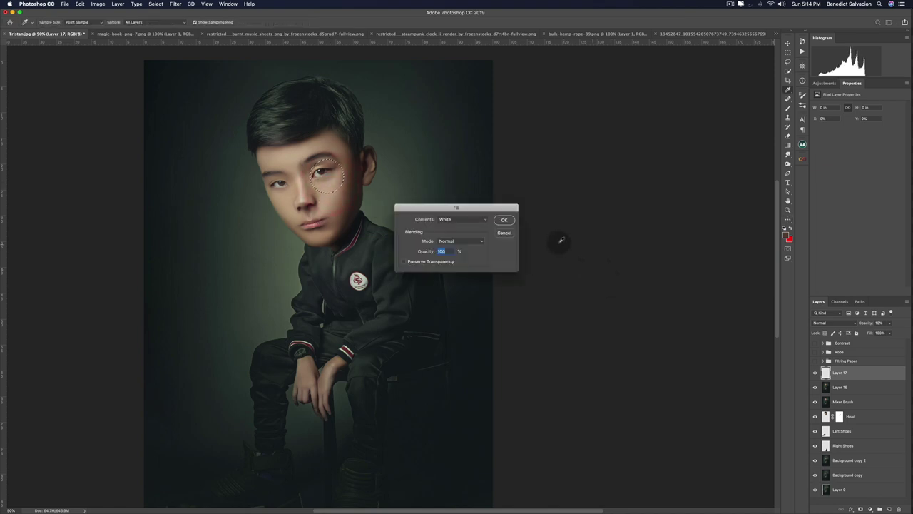
{"action": "left_click", "coordinate": [503, 219]}
{"action": "scroll", "coordinate": [571, 279], "scroll_direction": "right", "scroll_amount": 10}
Draw a closed Pen path whose curved upper edge crosses the lower part of the white circle.
{"action": "key", "text": "p"}
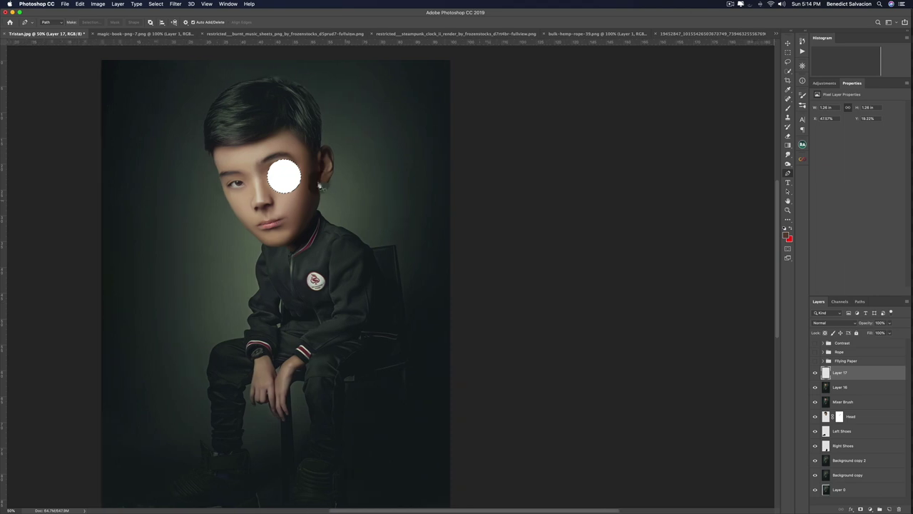
{"action": "scroll", "coordinate": [290, 181], "scroll_direction": "left", "scroll_amount": 5}
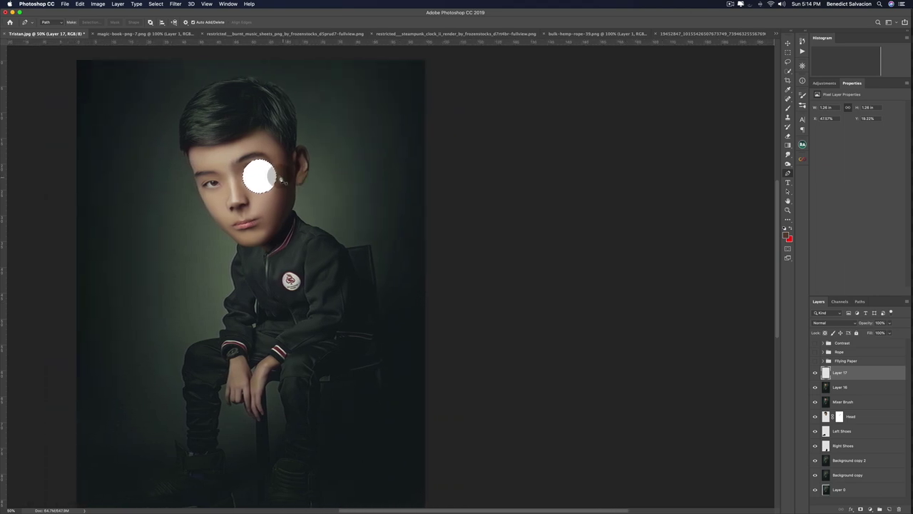
{"action": "left_click", "coordinate": [279, 174]}
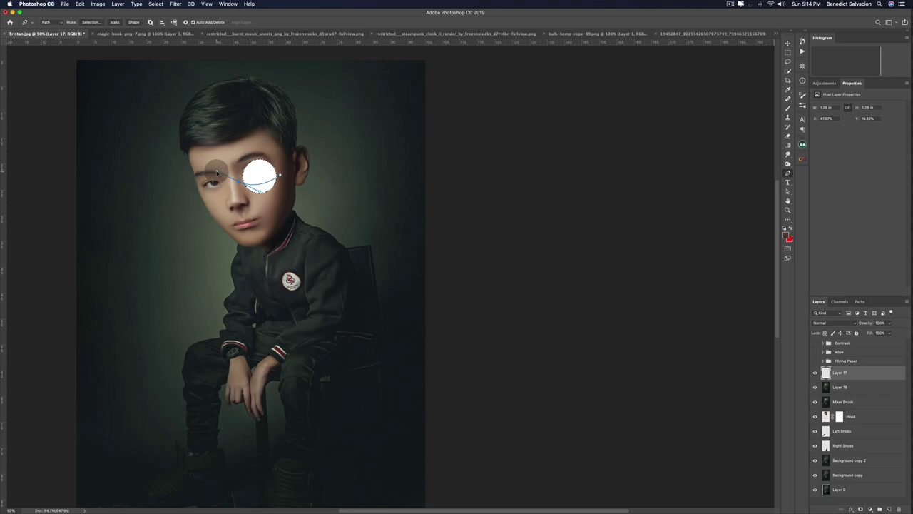
{"action": "left_click_drag", "start_coordinate": [217, 172], "coordinate": [216, 171]}
{"action": "left_click_drag", "start_coordinate": [247, 199], "coordinate": [277, 198]}
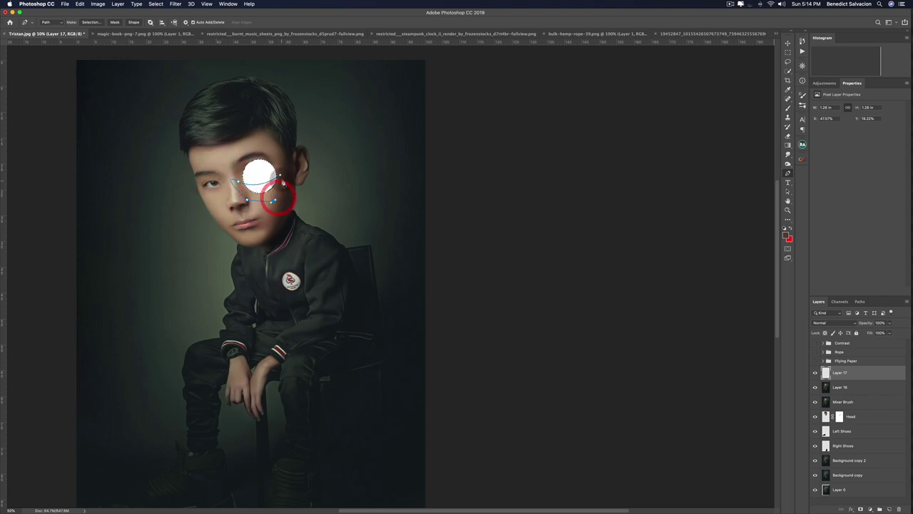
{"action": "left_click", "coordinate": [280, 175]}
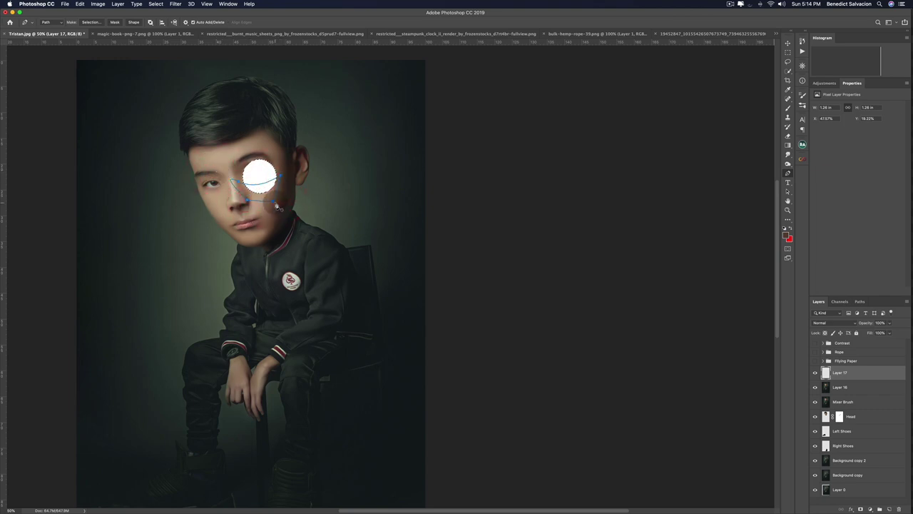
Convert the path to a new selection with 0 feather and mask Layer 17 with it, inverting the mask to hide the circle's lower part.
{"action": "right_click", "coordinate": [275, 205]}
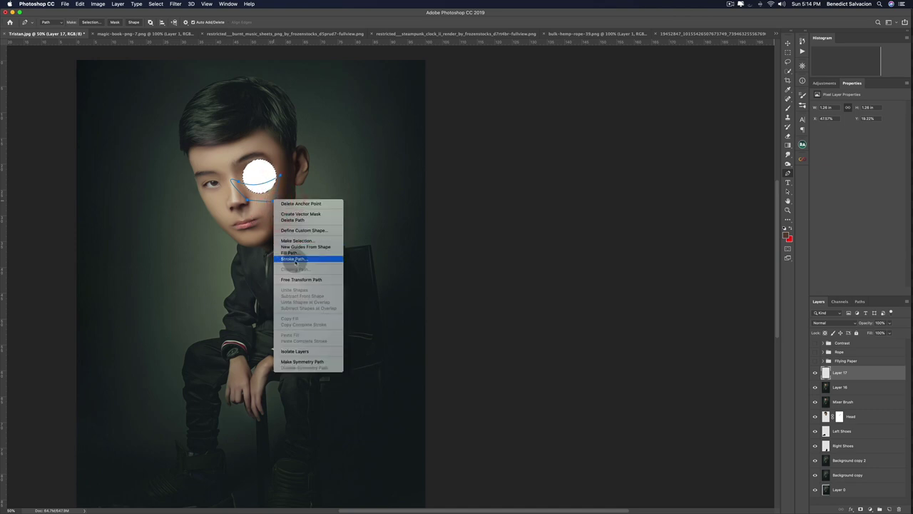
{"action": "left_click", "coordinate": [296, 240]}
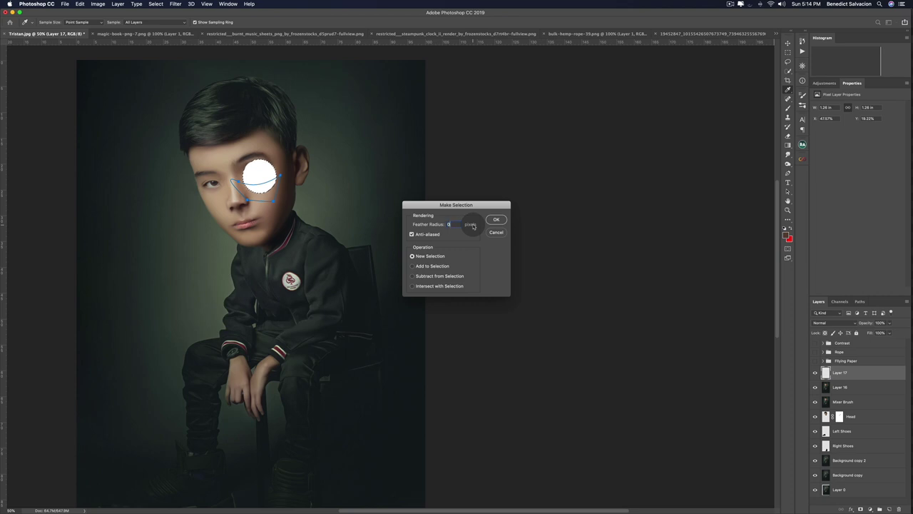
{"action": "left_click", "coordinate": [496, 219]}
{"action": "left_click", "coordinate": [861, 508]}
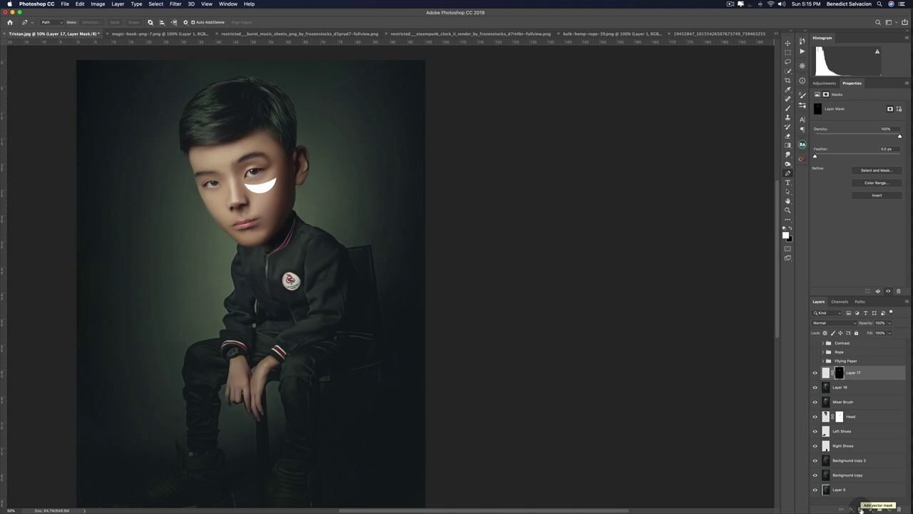
{"action": "key", "text": "super+i"}
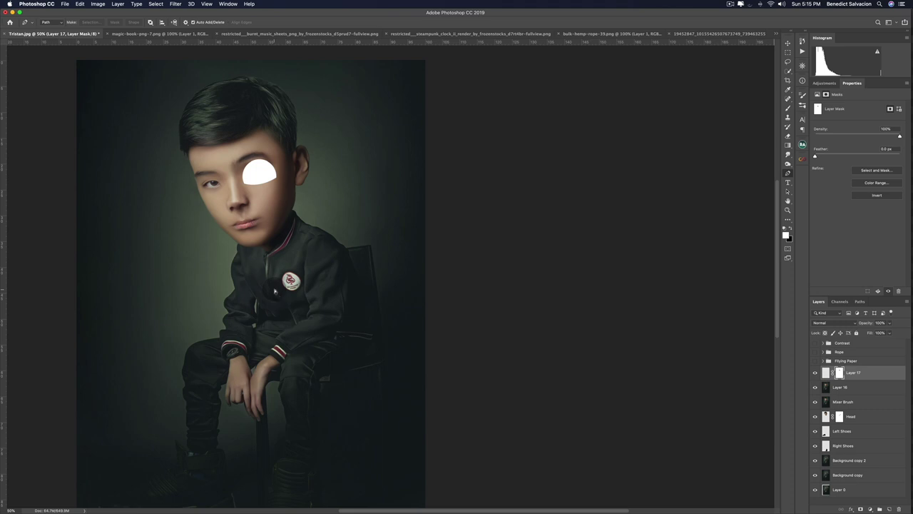
Rotate the white eye shape by about -4.5 degrees, position it over the eye and warp it to fit the eye area.
{"action": "key", "text": "super+t"}
{"action": "left_click_drag", "start_coordinate": [289, 212], "coordinate": [263, 179]}
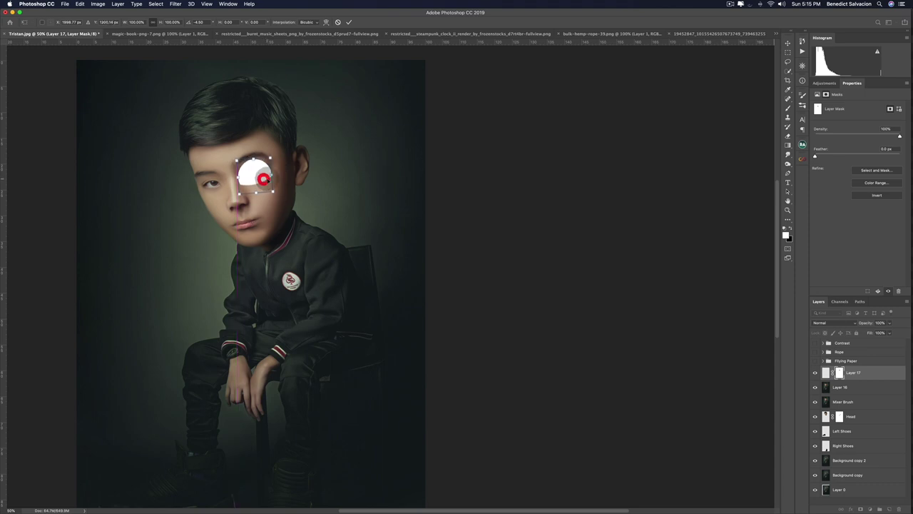
{"action": "right_click", "coordinate": [265, 172]}
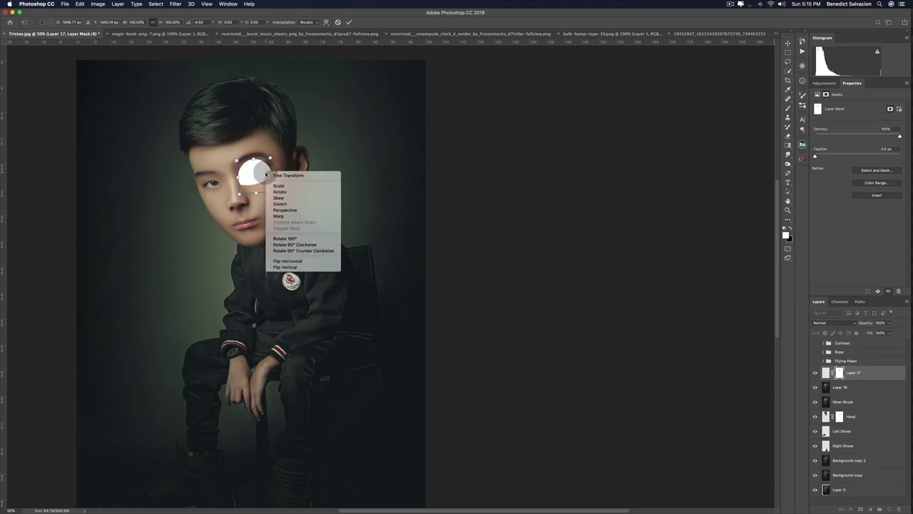
{"action": "left_click", "coordinate": [286, 216]}
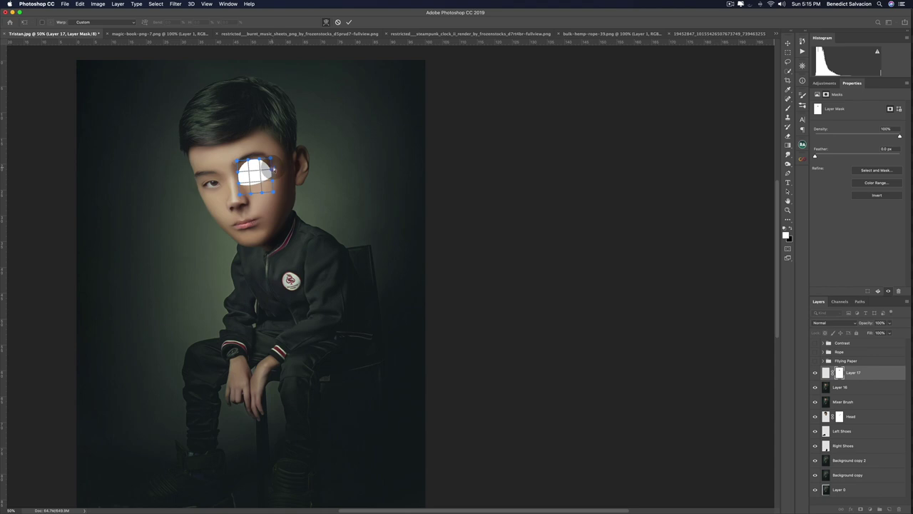
{"action": "left_click_drag", "start_coordinate": [265, 171], "coordinate": [239, 163]}
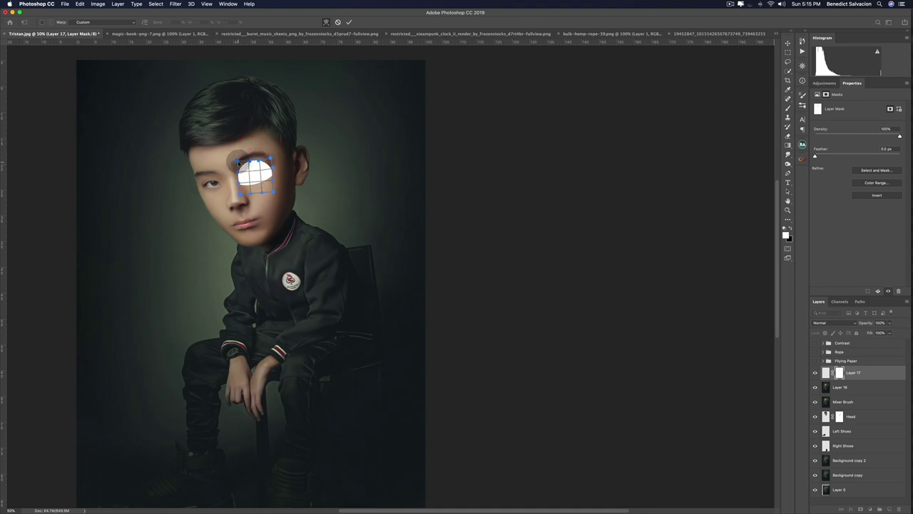
{"action": "double_click", "coordinate": [265, 175]}
Apply Layer 17's mask and move a duplicate of the Eye copy layer beneath the Eye layer.
{"action": "key", "text": "super+plus"}
{"action": "key", "text": "super+plus"}
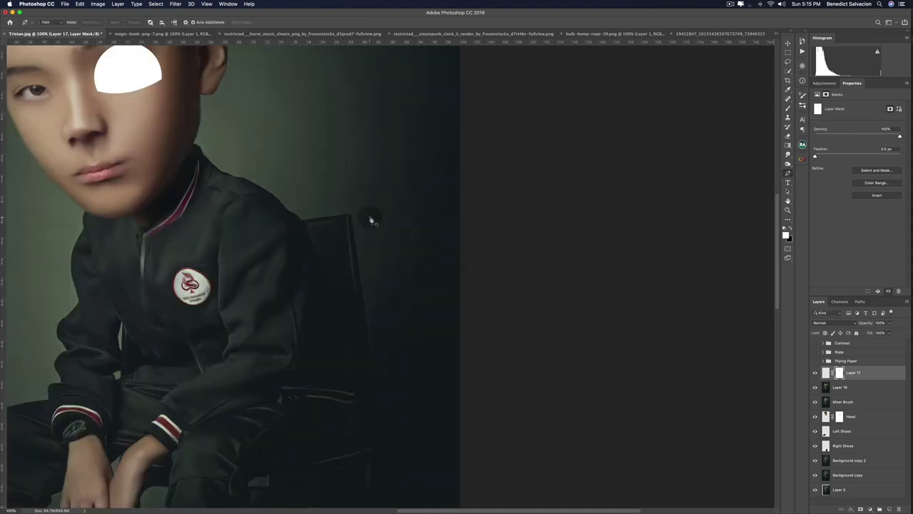
{"action": "scroll", "coordinate": [372, 218], "scroll_direction": "up", "scroll_amount": 4}
{"action": "scroll", "coordinate": [372, 219], "scroll_direction": "left", "scroll_amount": 4}
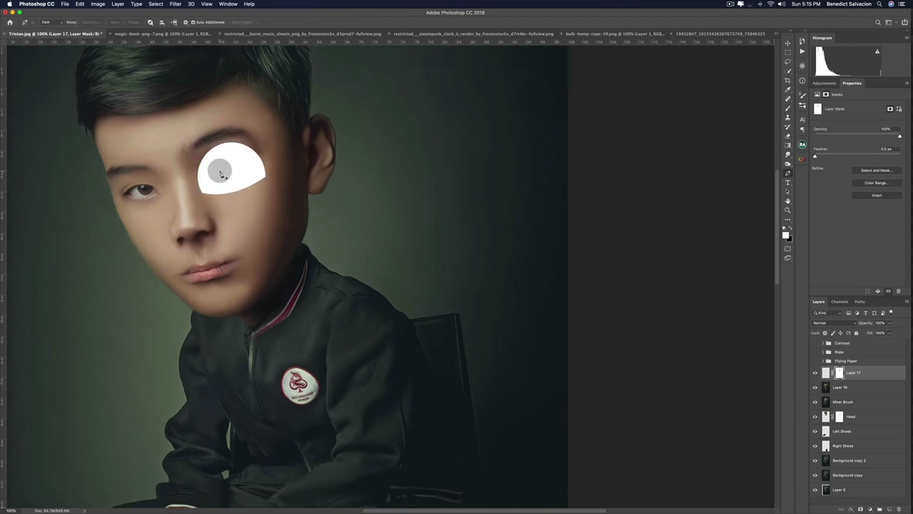
{"action": "right_click", "coordinate": [839, 372]}
{"action": "left_click", "coordinate": [810, 395]}
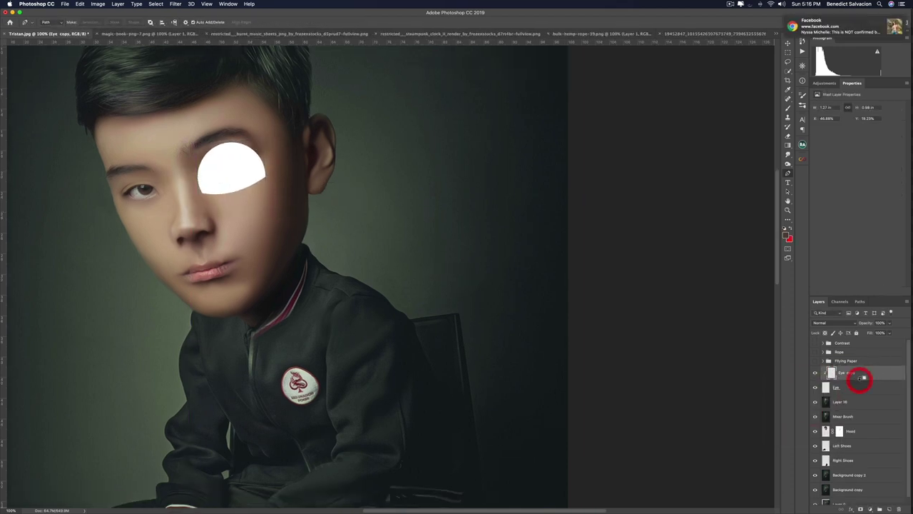
{"action": "left_click_drag", "start_coordinate": [860, 373], "coordinate": [861, 407]}
{"action": "left_click", "coordinate": [844, 388]}
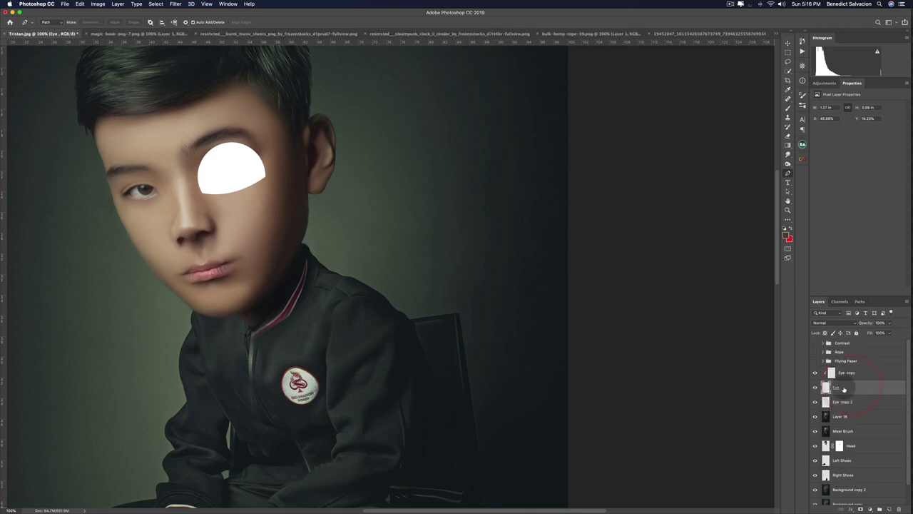
{"action": "double_click", "coordinate": [839, 401]}
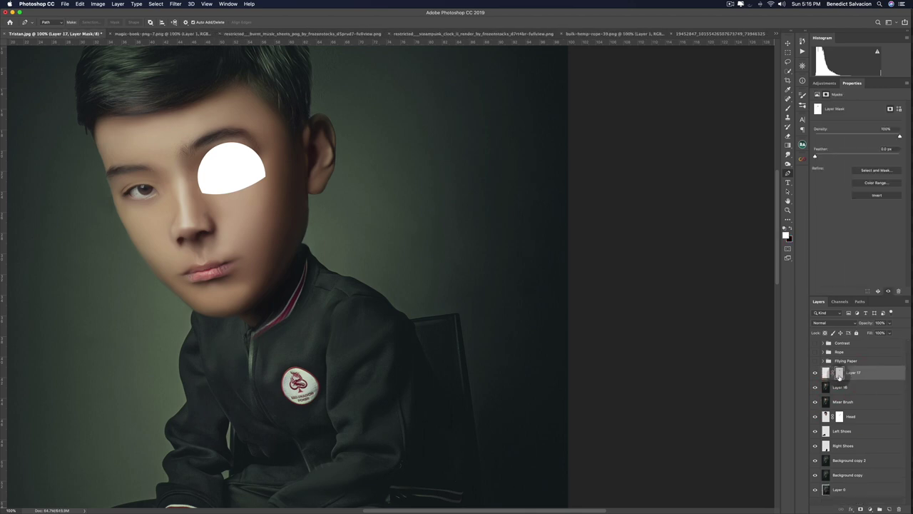
Apply the layer mask on Layer 17, and place a duplicate of the Eye copy layer directly beneath the Eye layer.
{"action": "right_click", "coordinate": [839, 373]}
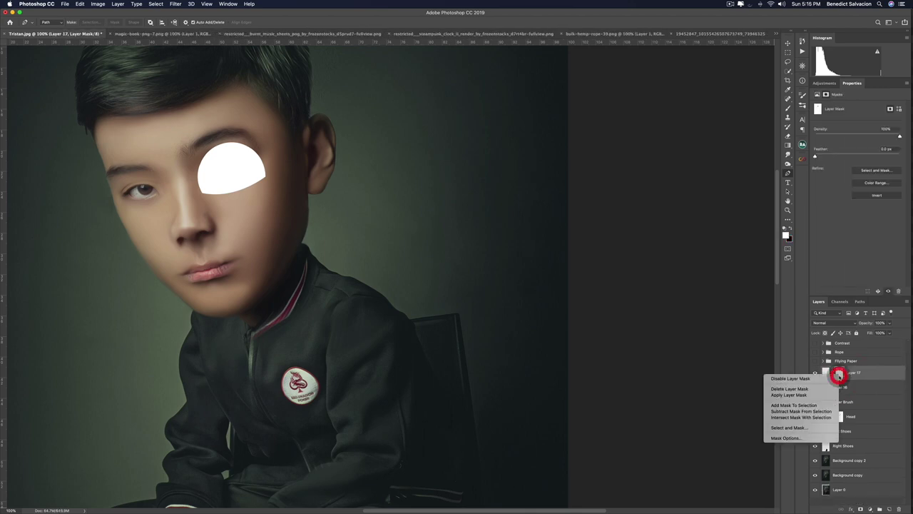
{"action": "left_click", "coordinate": [809, 396]}
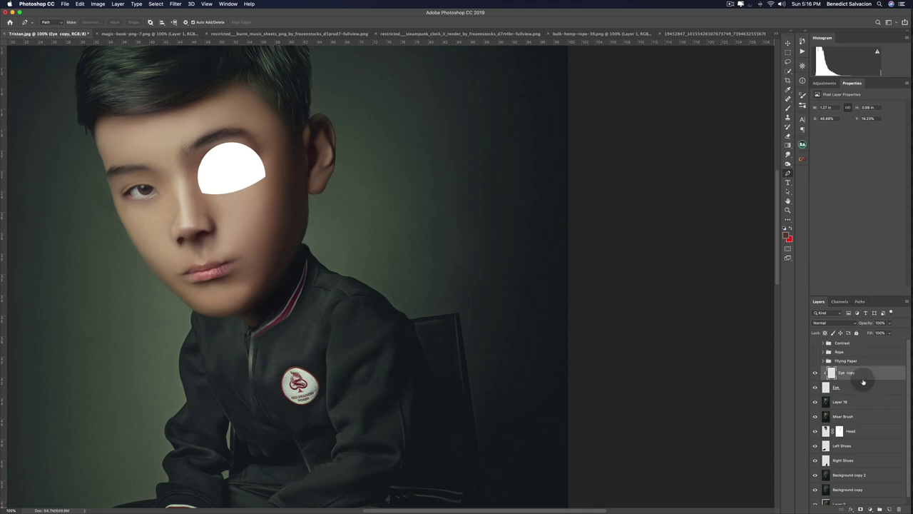
{"action": "key", "text": "super+j"}
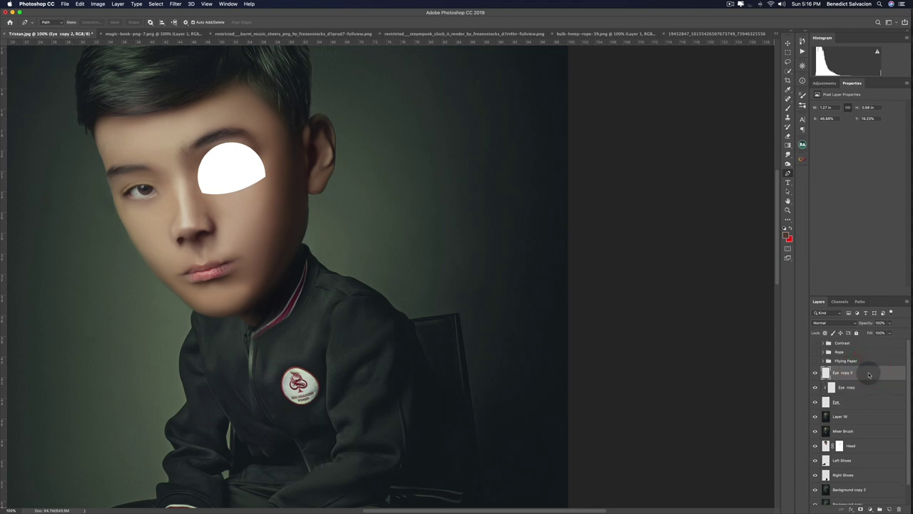
{"action": "left_click_drag", "start_coordinate": [868, 376], "coordinate": [866, 407]}
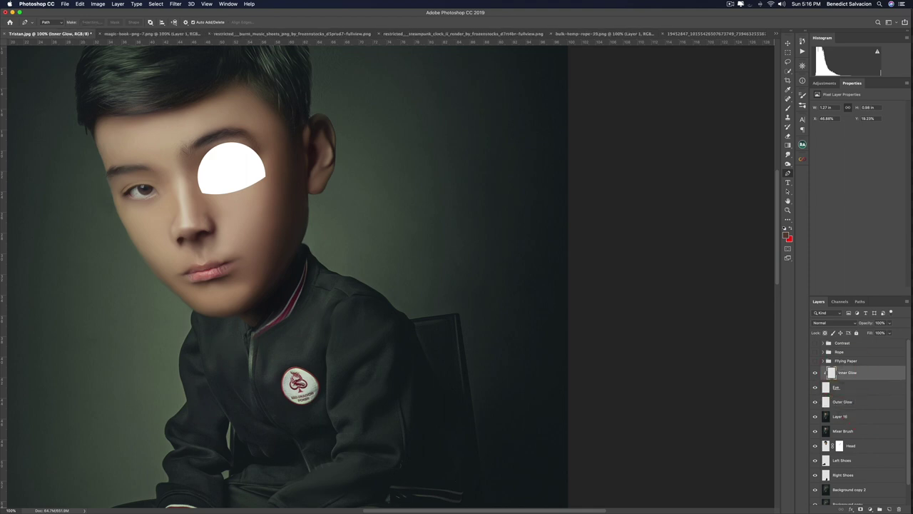
Duplicate the Inner Glow layer, clip the copy above the original and name it Inner Glow.
{"action": "key", "text": "super+j"}
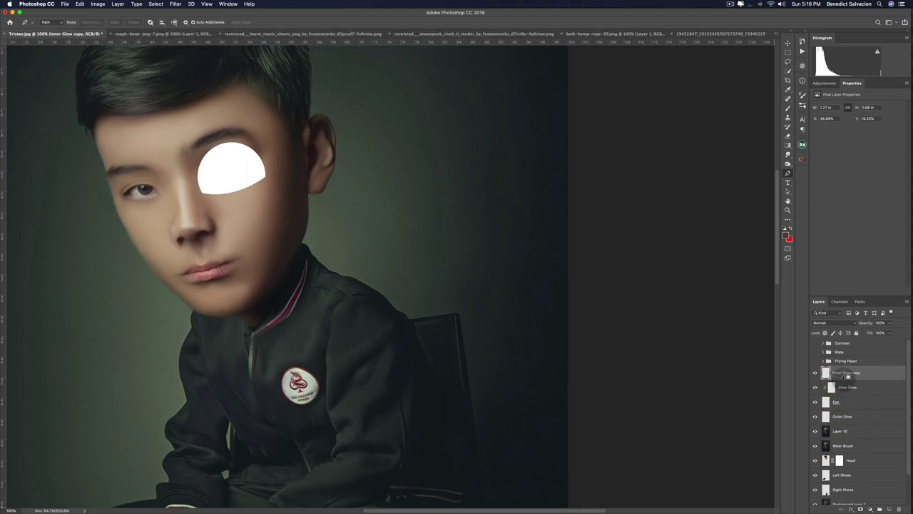
{"action": "left_click", "coordinate": [843, 374]}
{"action": "double_click", "coordinate": [846, 373]}
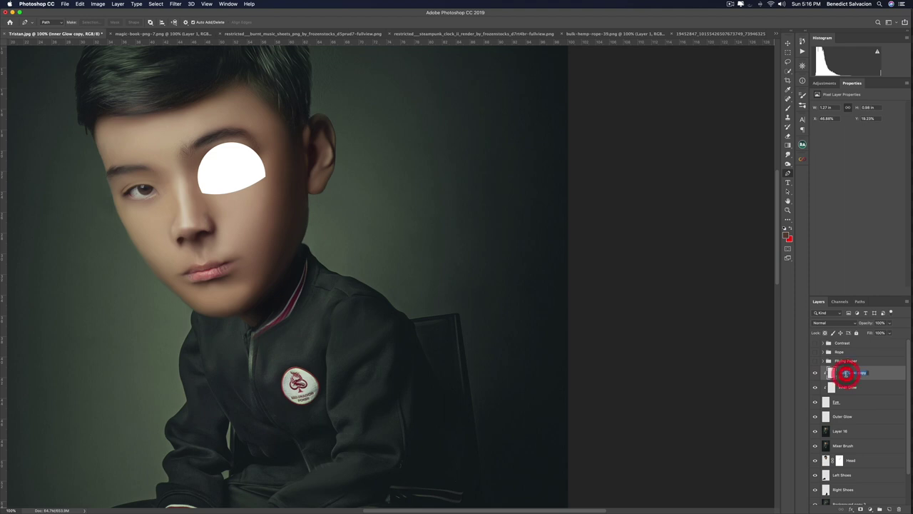
{"action": "type", "text": "H"}
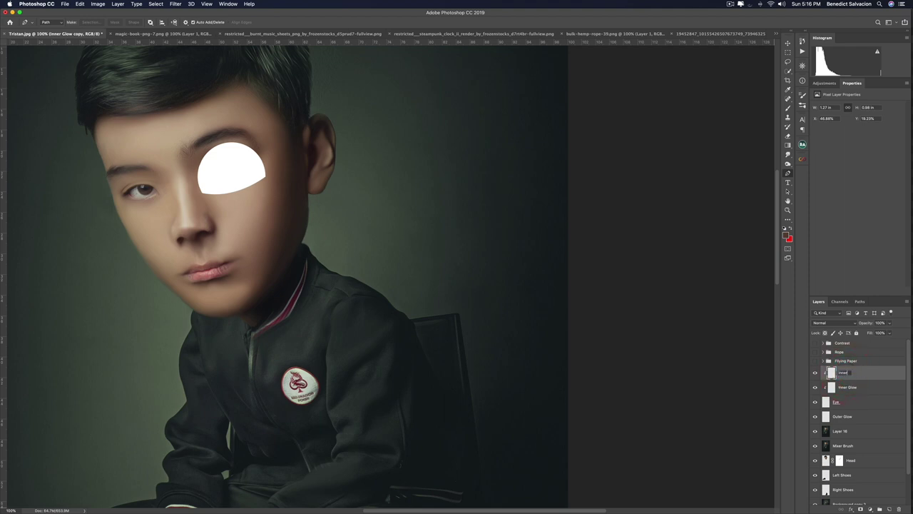
{"action": "key", "text": "Return"}
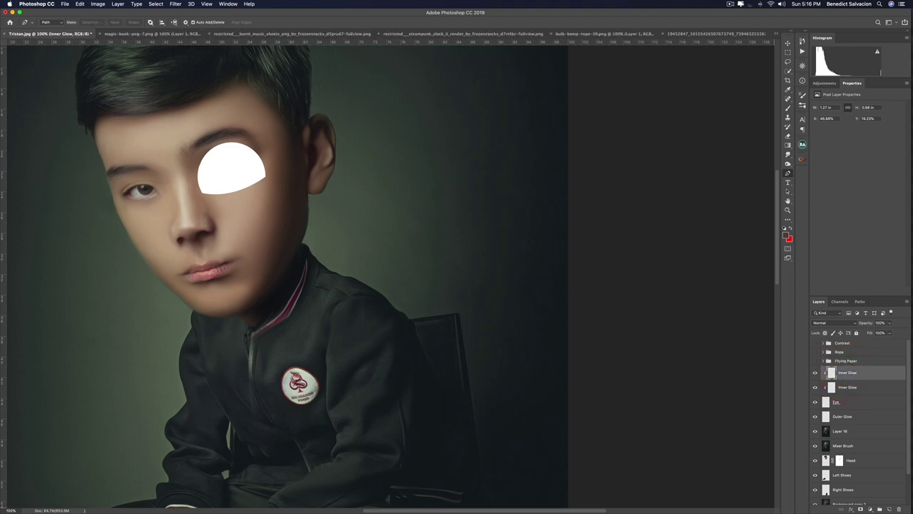
Add a Drop Shadow effect to the Eye layer and open the effect's settings.
{"action": "left_click", "coordinate": [848, 403]}
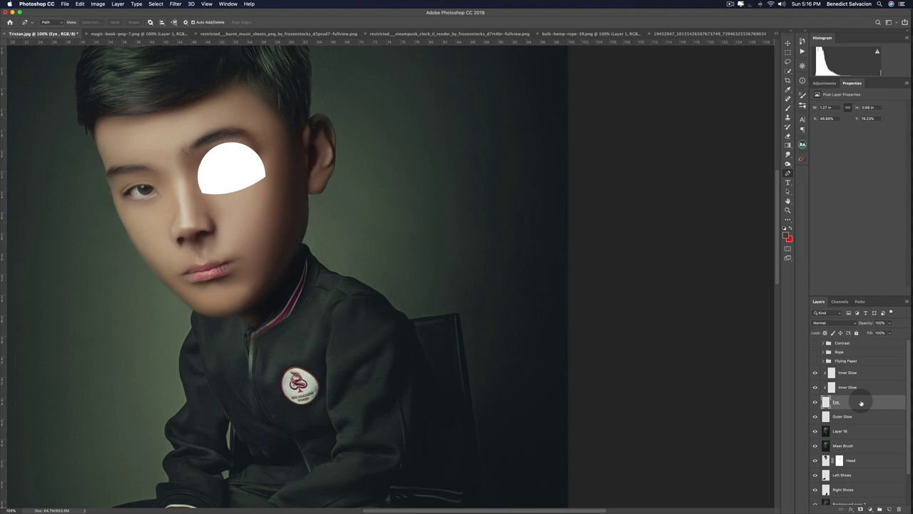
{"action": "double_click", "coordinate": [861, 403]}
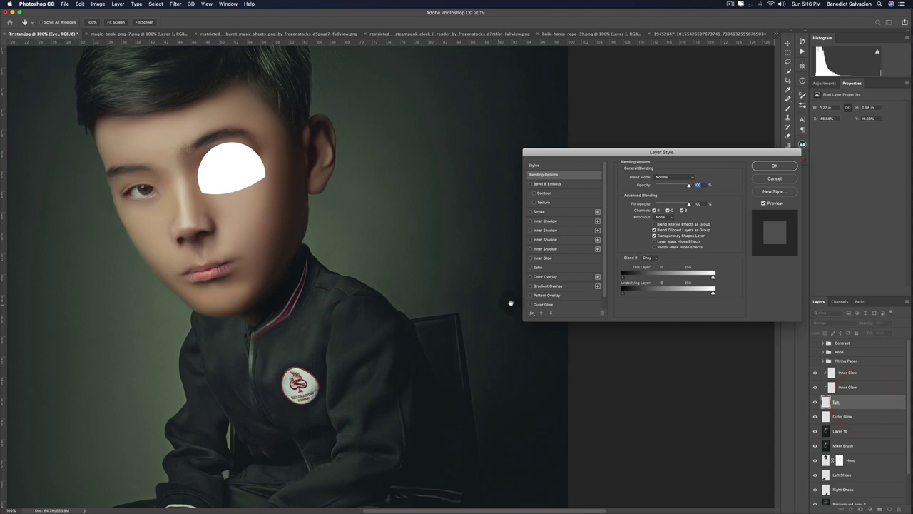
{"action": "scroll", "coordinate": [533, 297], "scroll_direction": "down", "scroll_amount": 1}
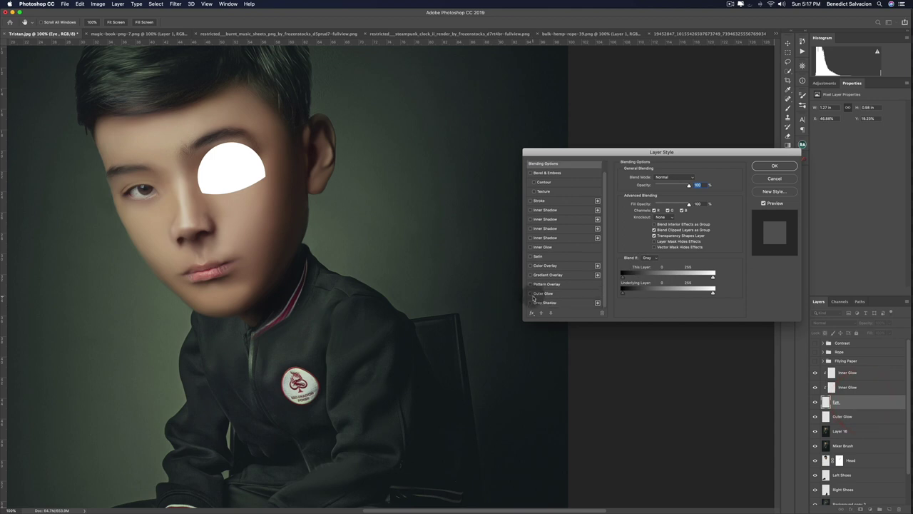
{"action": "left_click", "coordinate": [530, 303]}
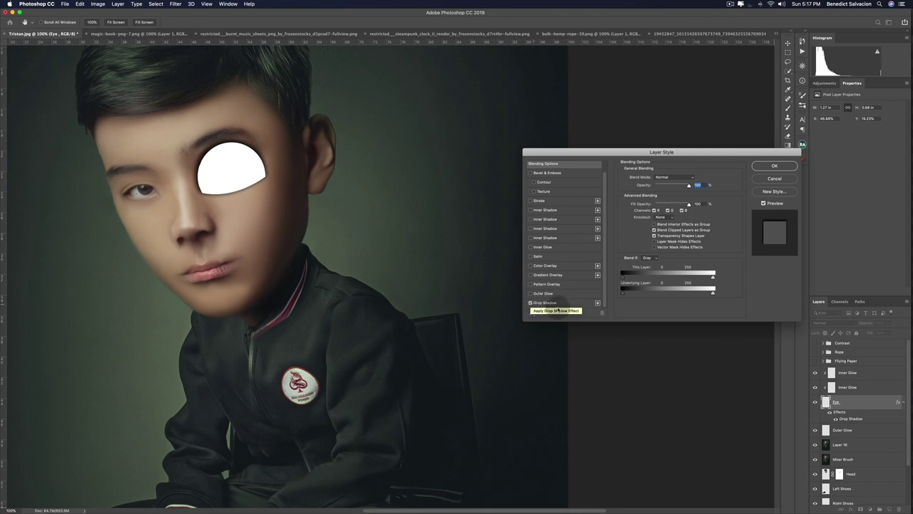
{"action": "left_click", "coordinate": [567, 302]}
{"action": "scroll", "coordinate": [656, 229], "scroll_direction": "down", "scroll_amount": 1}
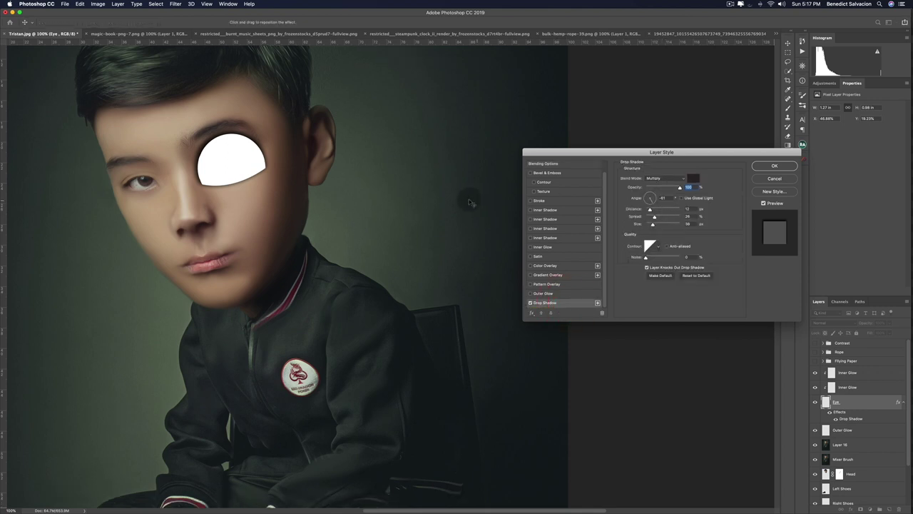
Reposition the eye's drop shadow to a -53° angle and 13 px distance without global light, and set its spread to 7%.
{"action": "left_click", "coordinate": [682, 199]}
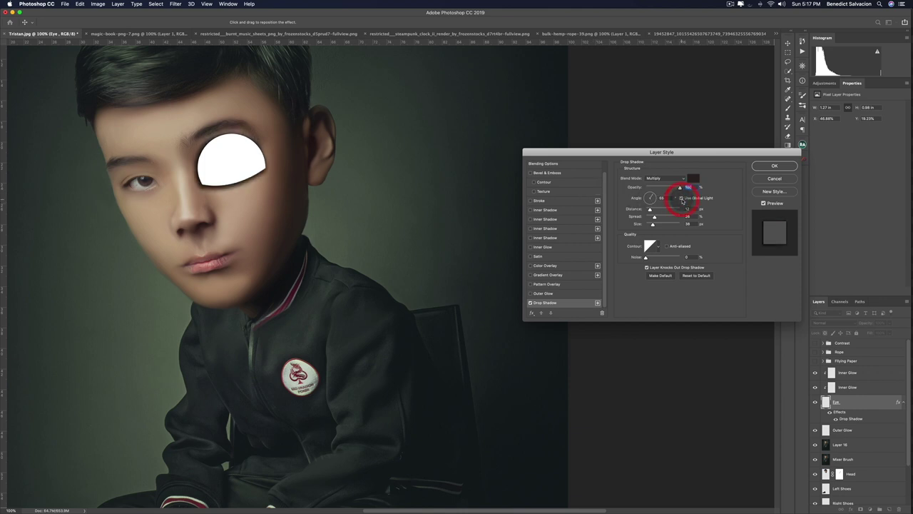
{"action": "left_click", "coordinate": [682, 199]}
{"action": "left_click", "coordinate": [245, 163]}
{"action": "left_click_drag", "start_coordinate": [245, 163], "coordinate": [244, 157]}
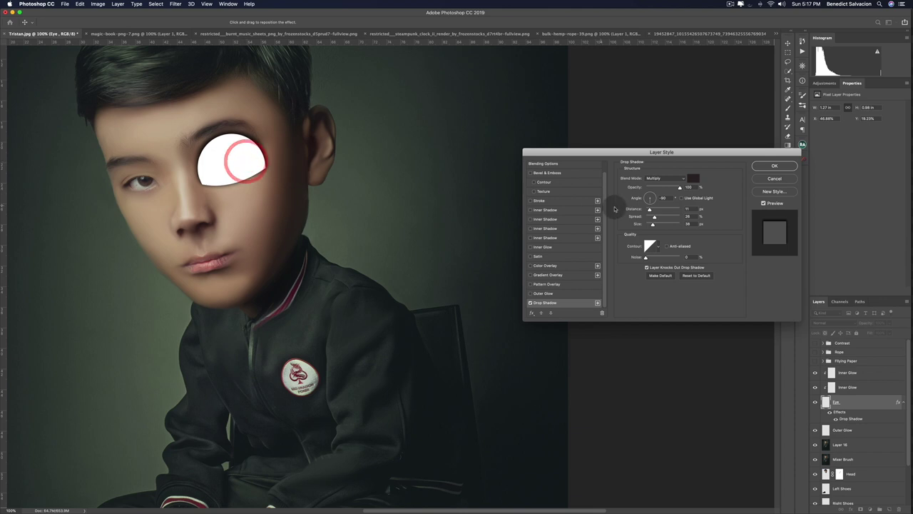
{"action": "left_click", "coordinate": [653, 216]}
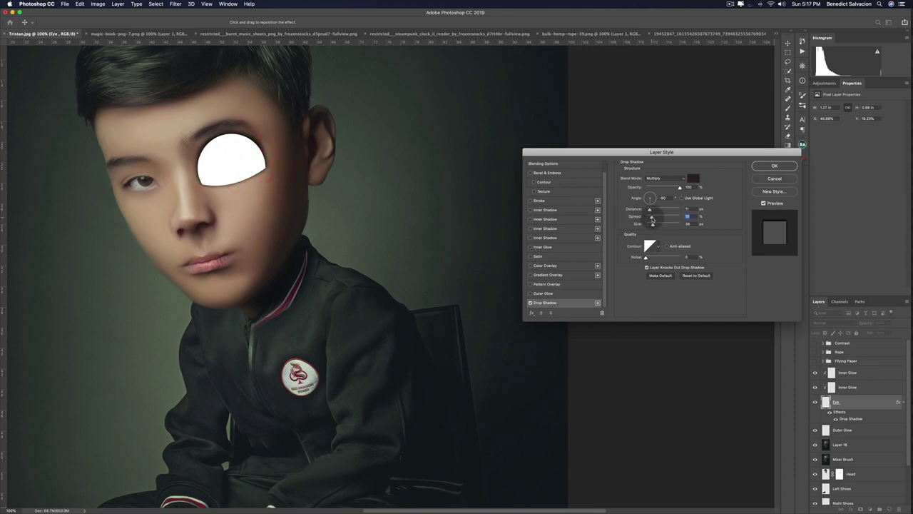
{"action": "left_click_drag", "start_coordinate": [650, 217], "coordinate": [649, 219]}
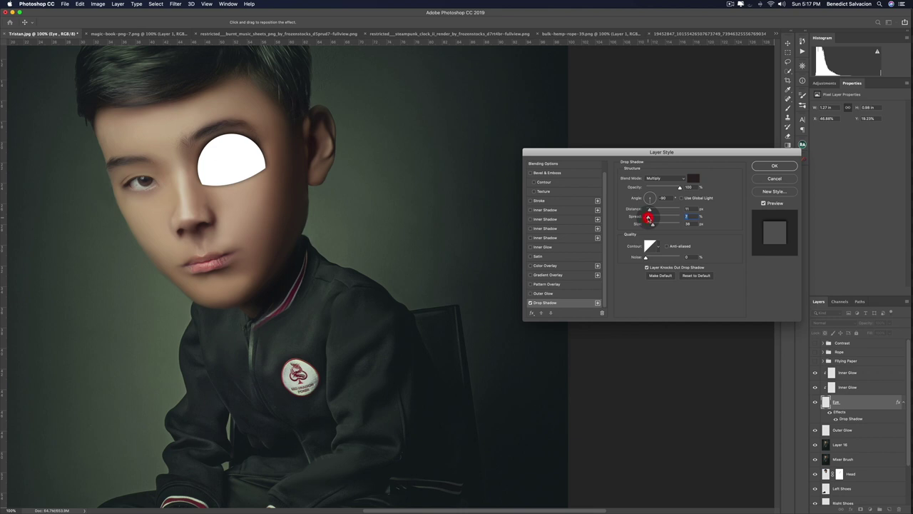
{"action": "left_click", "coordinate": [223, 156]}
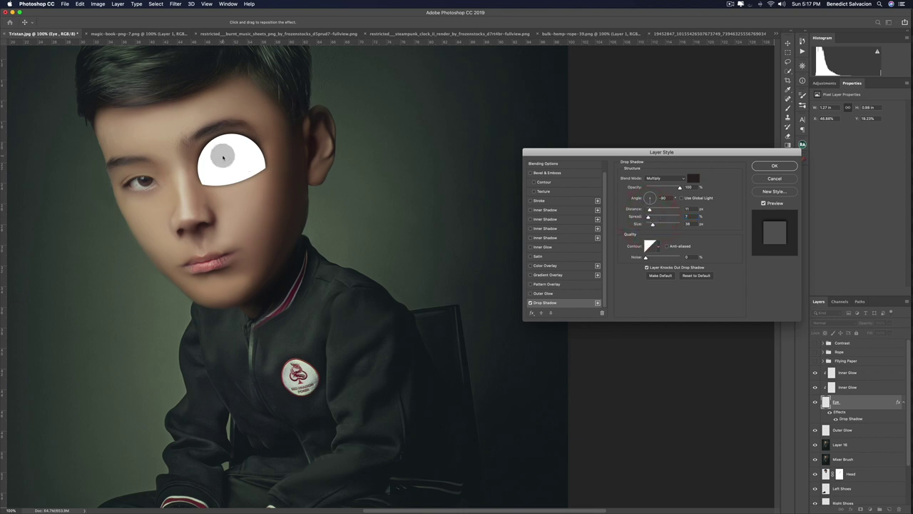
{"action": "left_click_drag", "start_coordinate": [221, 158], "coordinate": [222, 156]}
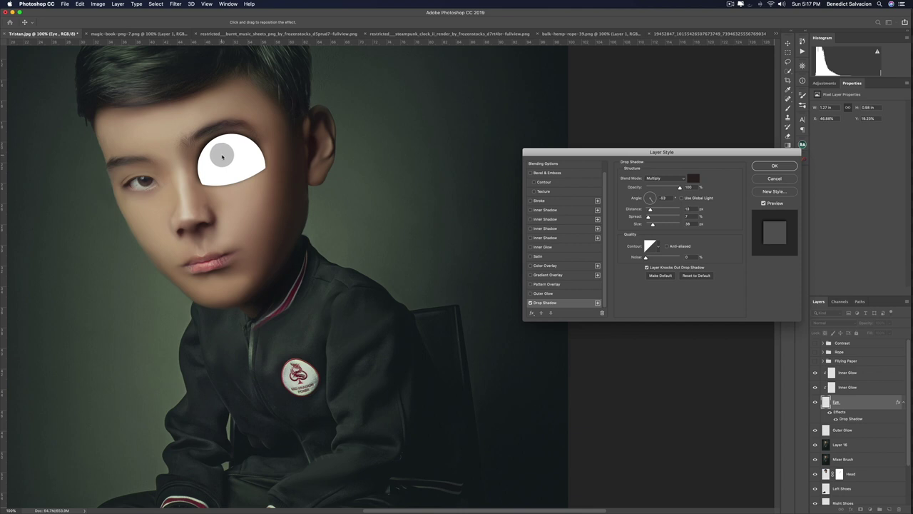
{"action": "left_click", "coordinate": [222, 156]}
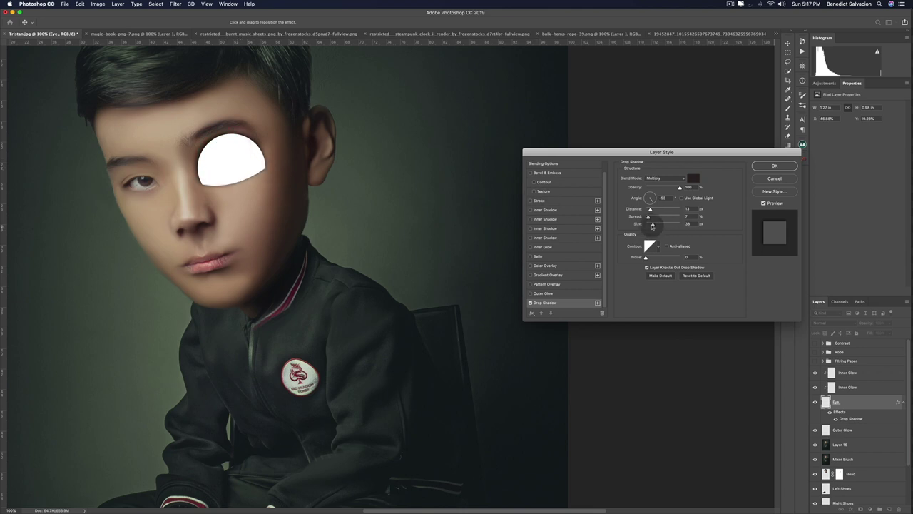
Set the eye's drop shadow to 21 px size and 60% opacity, and change its colour to a dark brown.
{"action": "left_click_drag", "start_coordinate": [653, 225], "coordinate": [650, 226]}
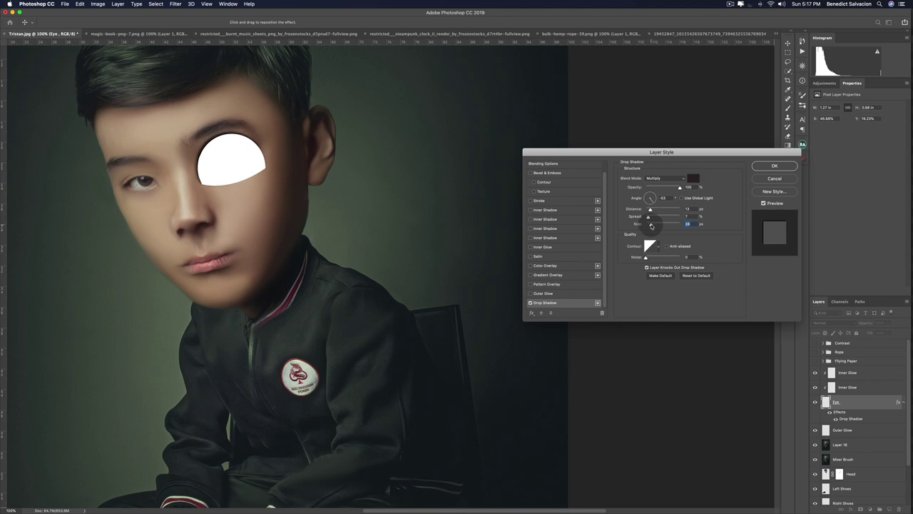
{"action": "left_click", "coordinate": [651, 226]}
{"action": "left_click_drag", "start_coordinate": [679, 187], "coordinate": [667, 190]}
{"action": "left_click", "coordinate": [693, 178]}
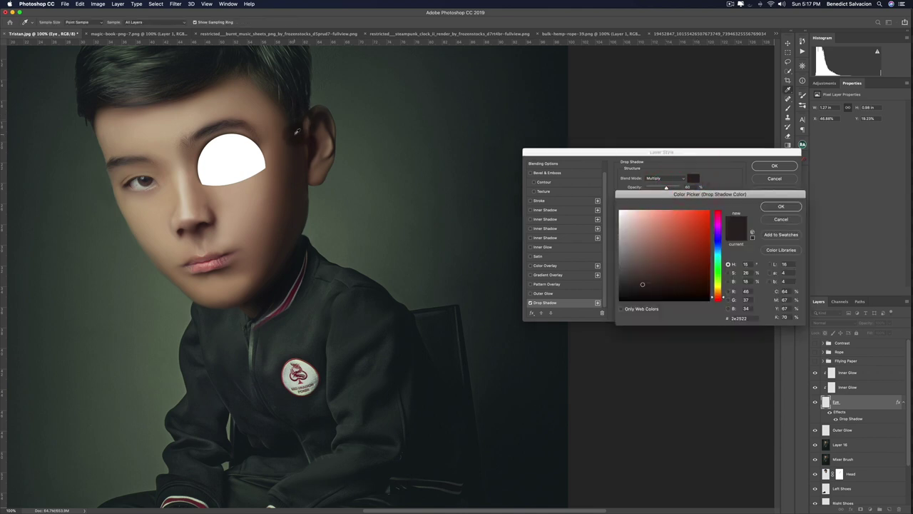
{"action": "left_click", "coordinate": [289, 131]}
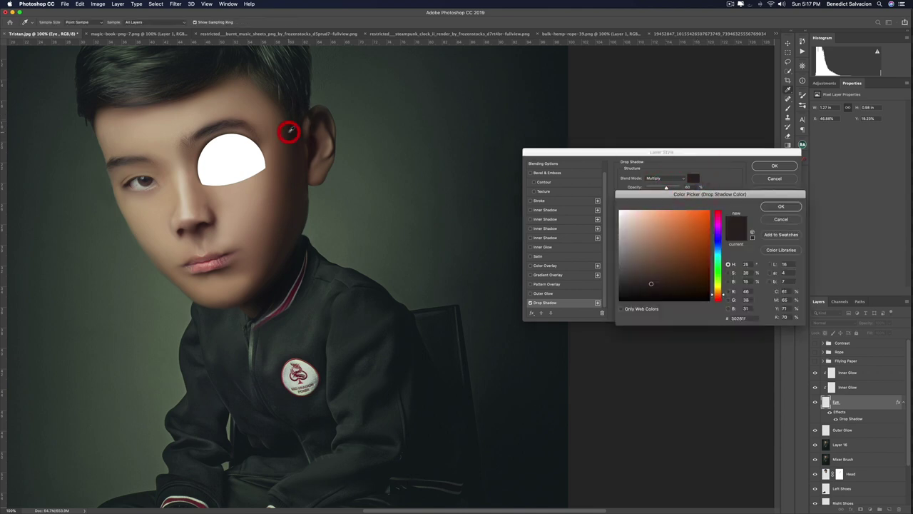
{"action": "left_click", "coordinate": [685, 288]}
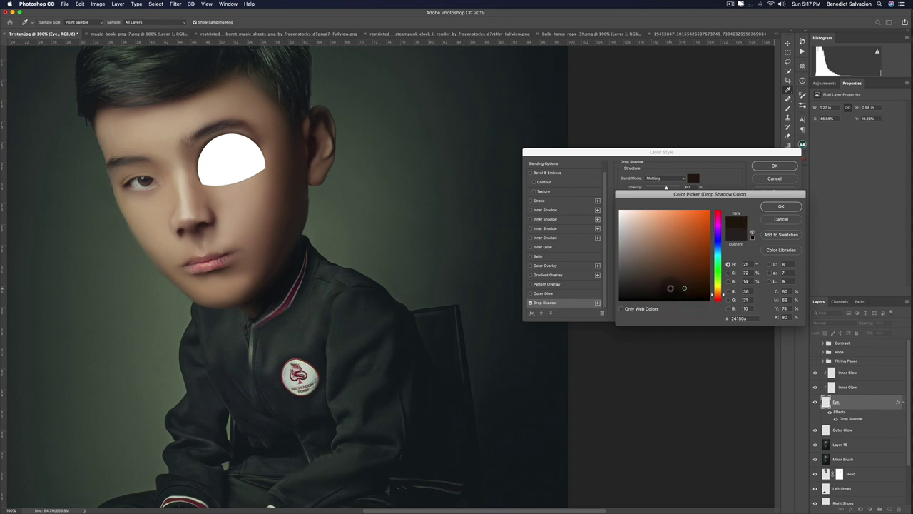
{"action": "left_click", "coordinate": [778, 206]}
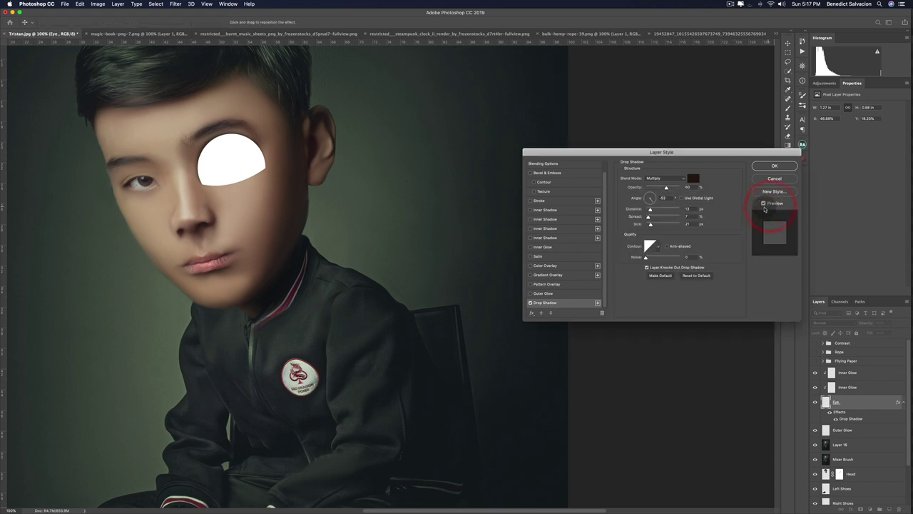
{"action": "left_click", "coordinate": [795, 165]}
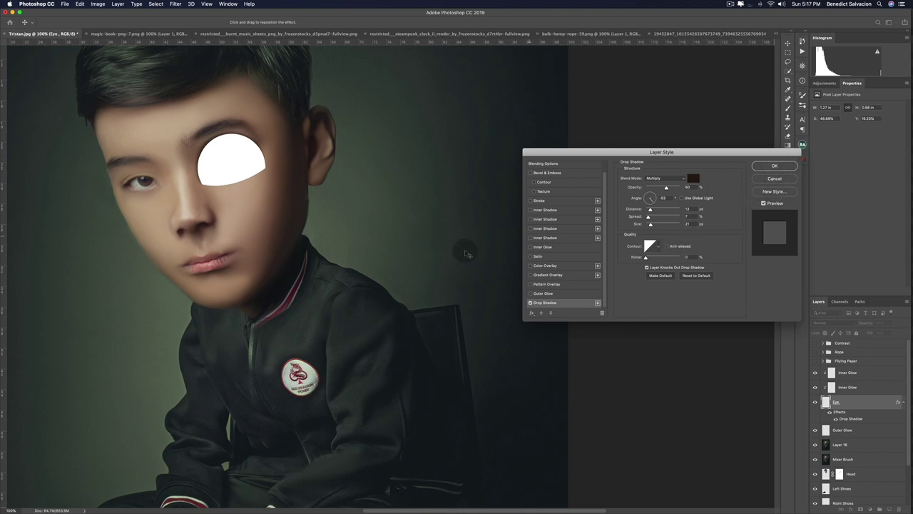
Add an Inner Shadow effect to the Eye layer and open its settings, using the Multiply blend mode.
{"action": "left_click", "coordinate": [540, 256]}
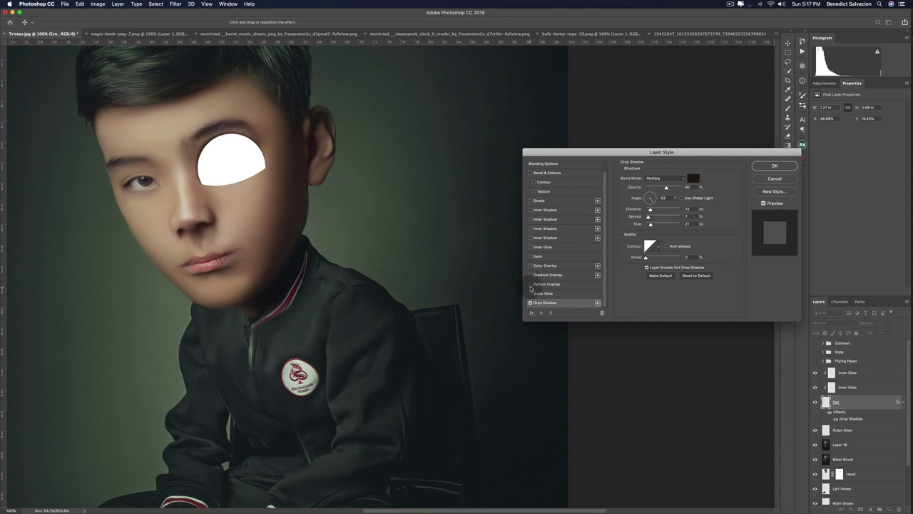
{"action": "left_click", "coordinate": [552, 214]}
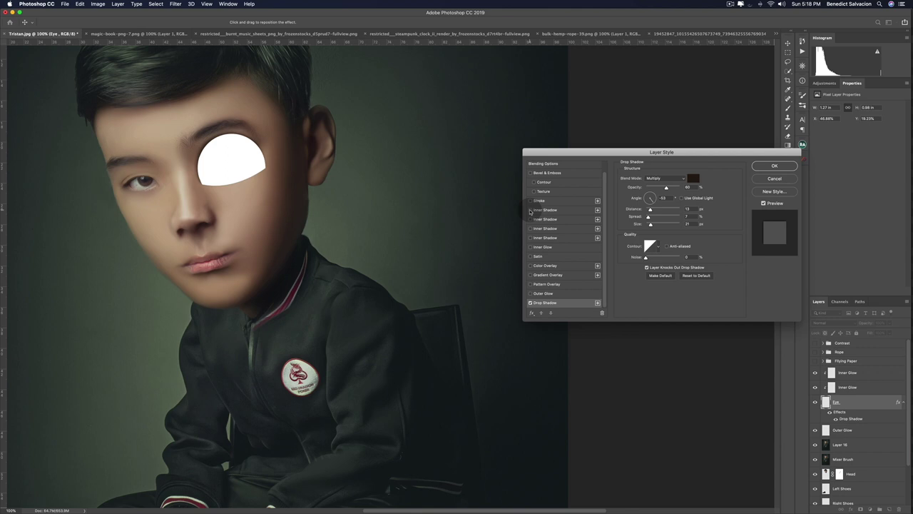
{"action": "left_click", "coordinate": [530, 209]}
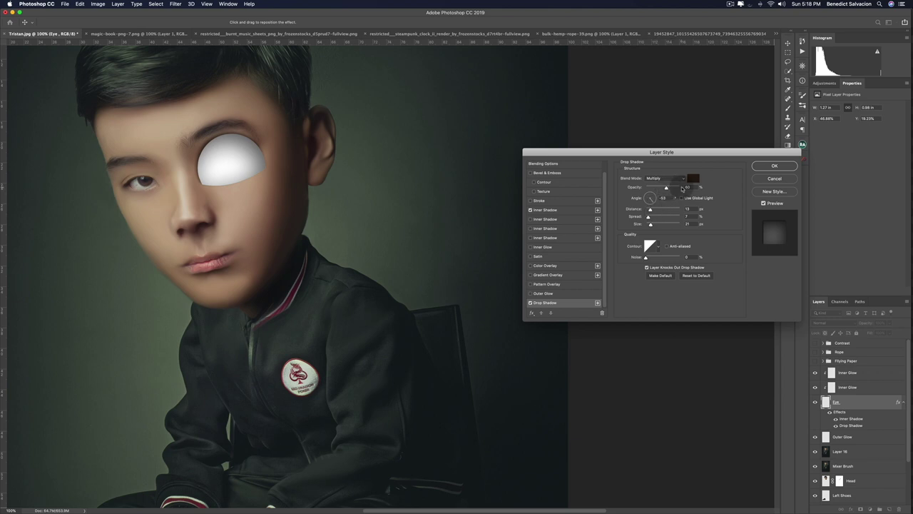
{"action": "left_click", "coordinate": [682, 198]}
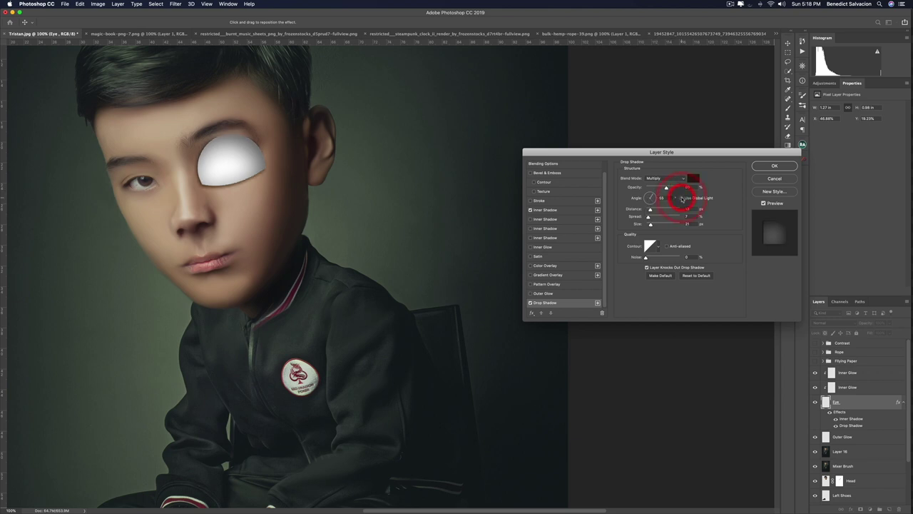
{"action": "left_click", "coordinate": [682, 200]}
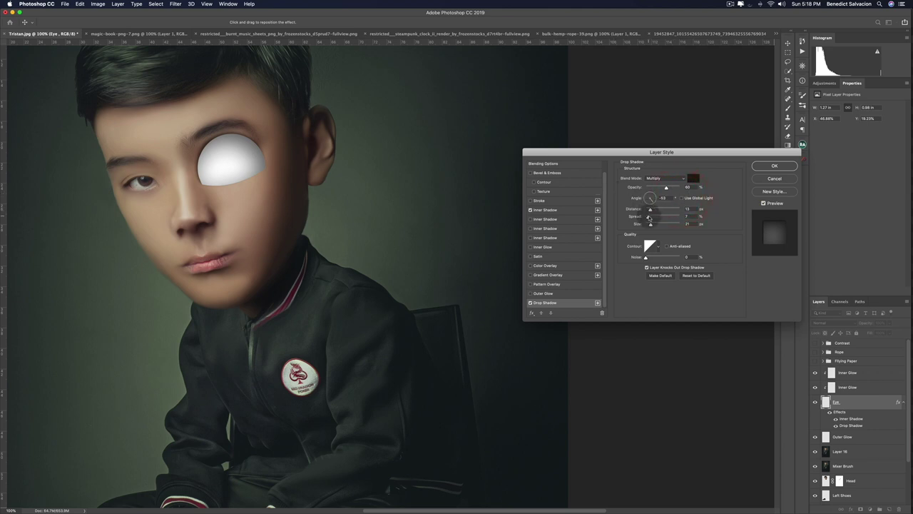
{"action": "left_click", "coordinate": [650, 211]}
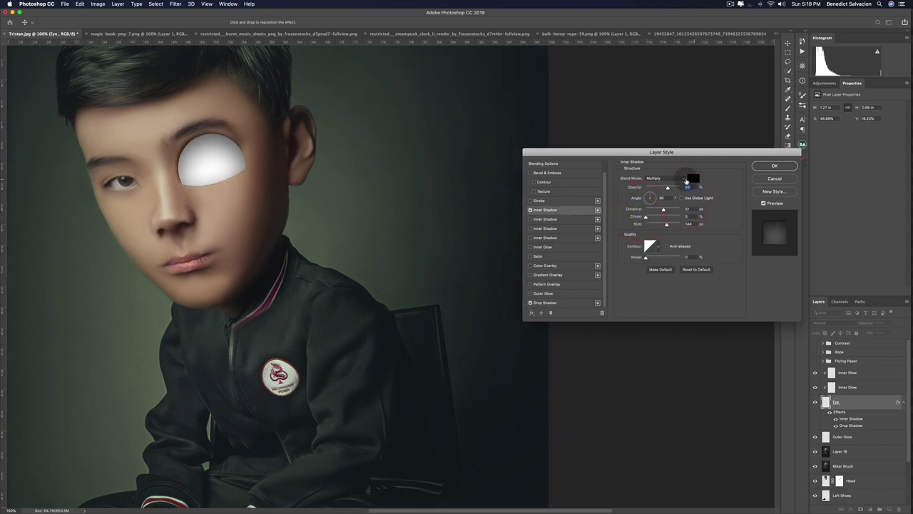
{"action": "left_click", "coordinate": [686, 181]}
{"action": "left_click", "coordinate": [669, 179]}
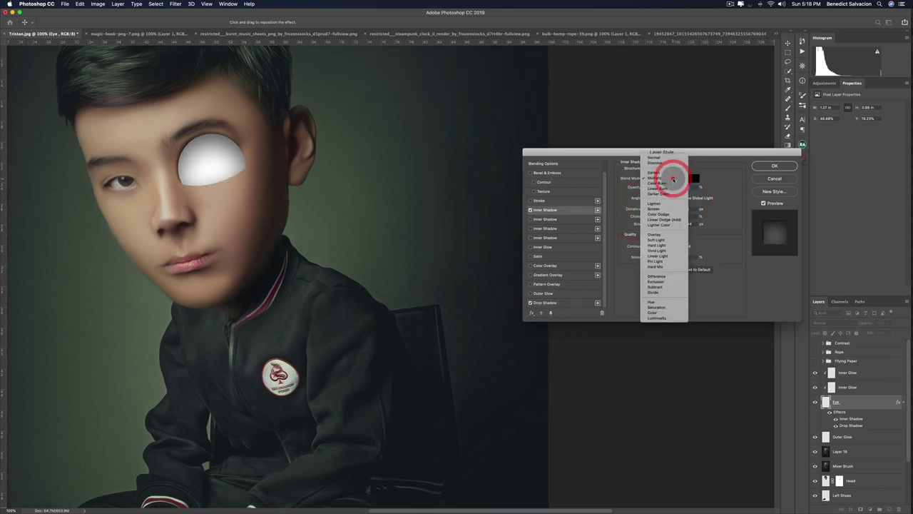
{"action": "left_click", "coordinate": [662, 209]}
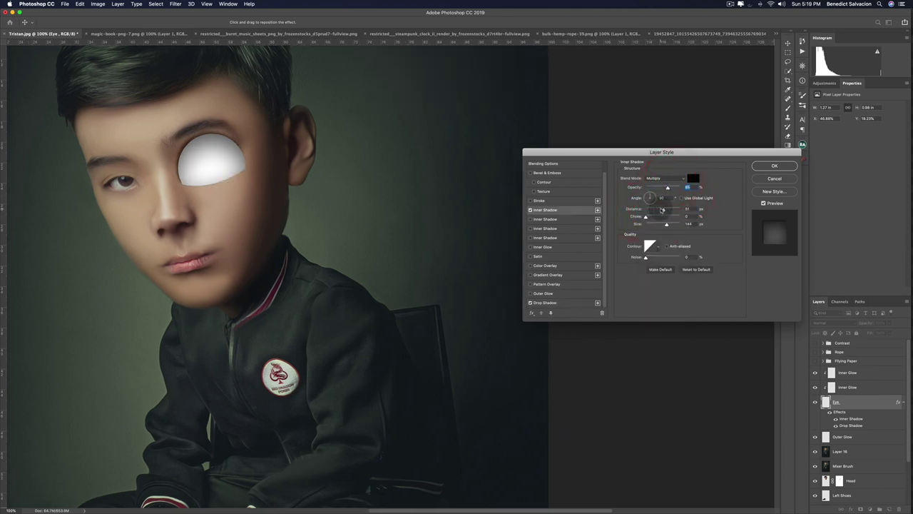
Add an Outer Glow effect to the Outer Glow layer and open its settings, using the Screen blend mode.
{"action": "left_click", "coordinate": [872, 435]}
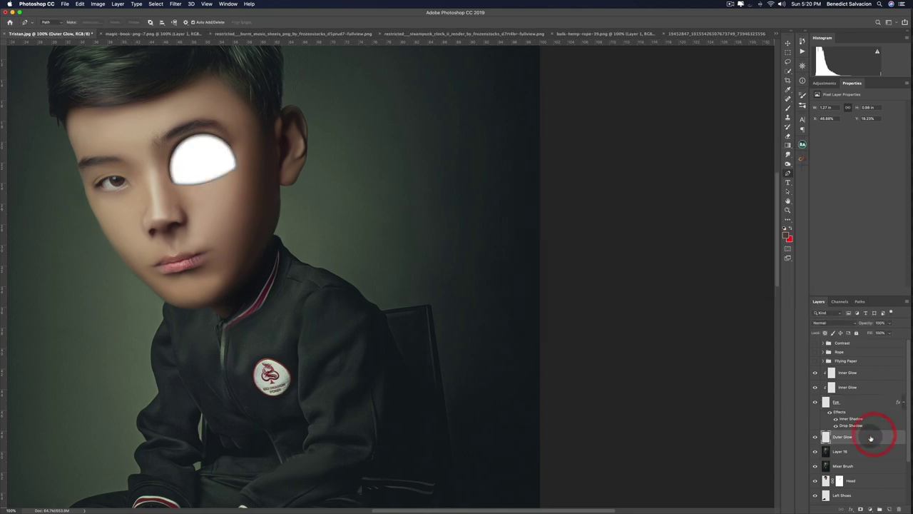
{"action": "double_click", "coordinate": [871, 435]}
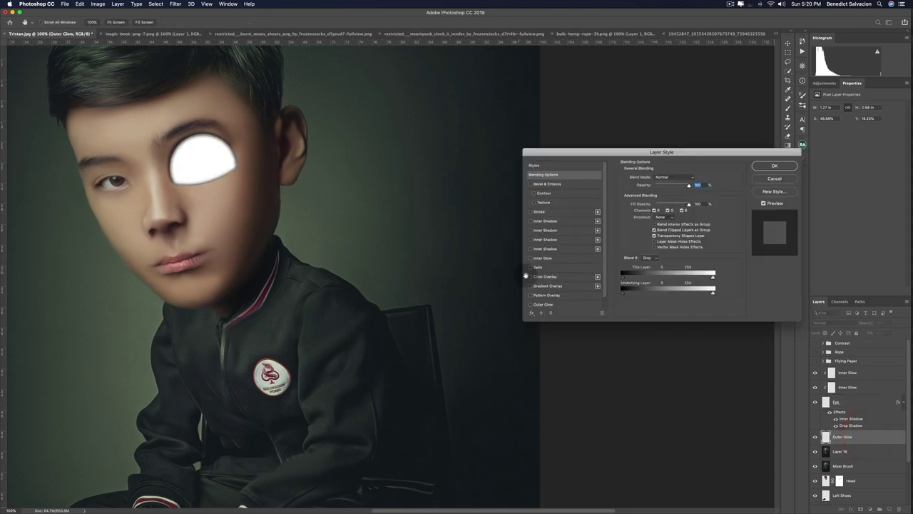
{"action": "left_click", "coordinate": [537, 294]}
{"action": "left_click", "coordinate": [531, 304]}
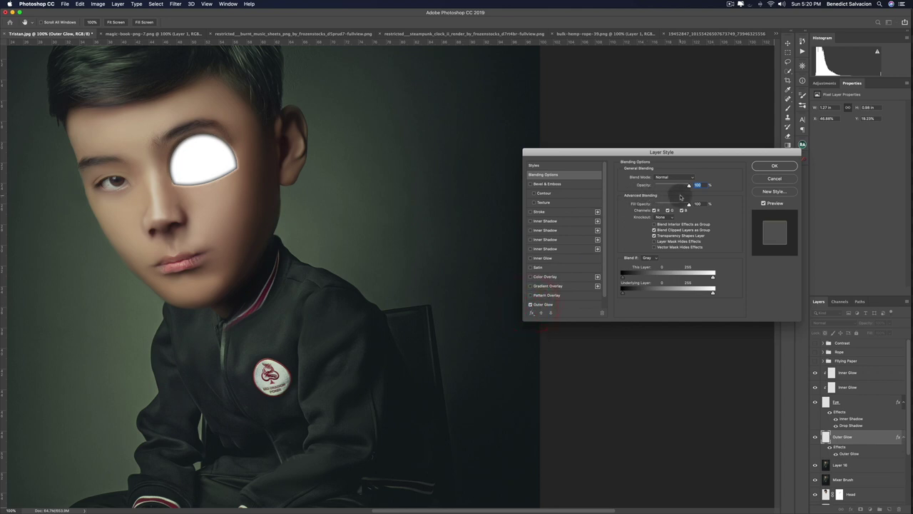
{"action": "left_click", "coordinate": [575, 303]}
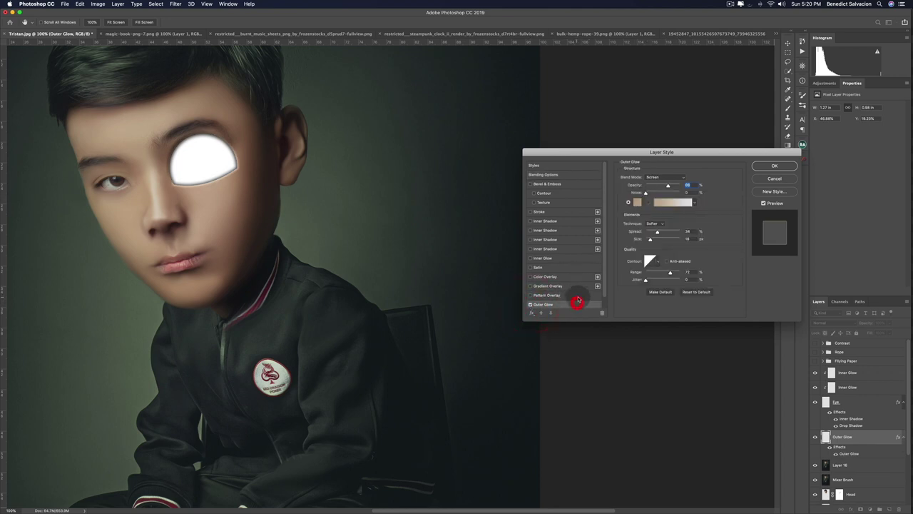
{"action": "left_click", "coordinate": [655, 177]}
{"action": "left_click", "coordinate": [656, 177]}
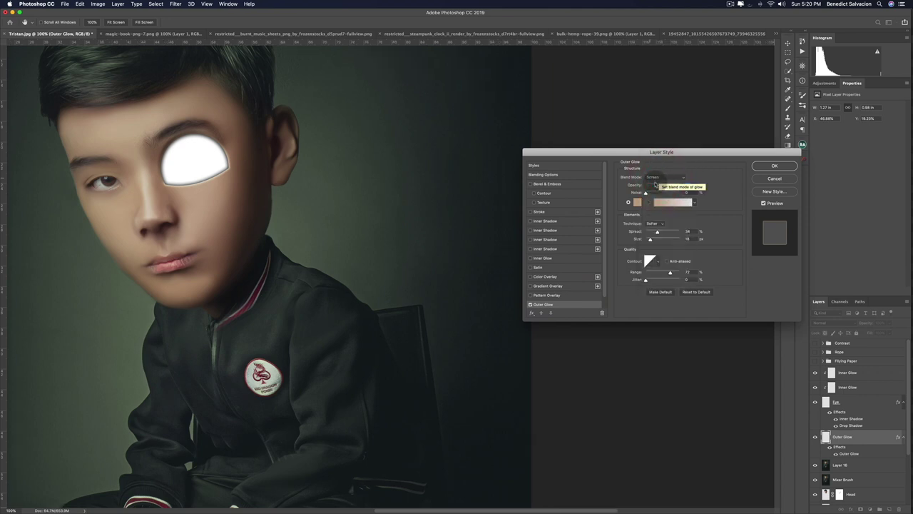
Set the outer glow's opacity to 70% and size to 7 px, reduce its spread, and apply the effect.
{"action": "mouse_move", "coordinate": [651, 236]}
{"action": "left_mouse_down"}
{"action": "mouse_move", "coordinate": [660, 234]}
{"action": "mouse_move", "coordinate": [651, 240]}
{"action": "left_mouse_up"}
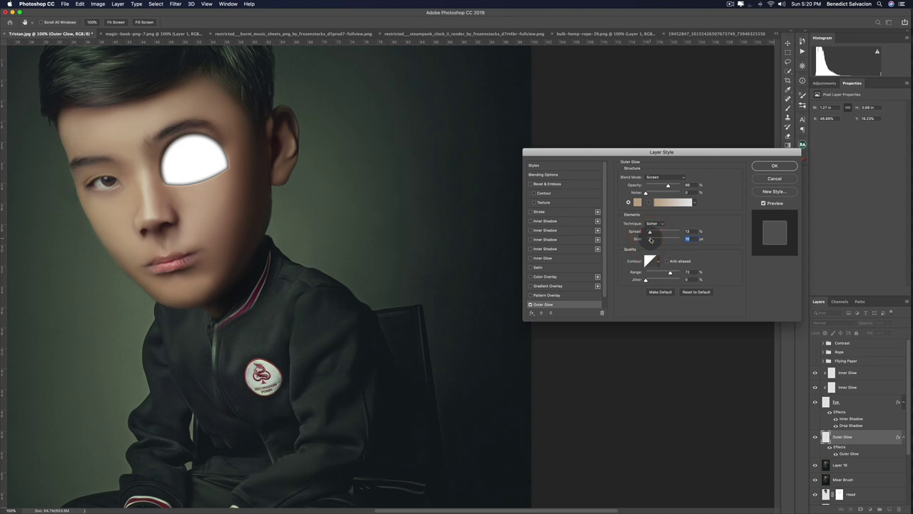
{"action": "key", "text": "super+plus"}
{"action": "scroll", "coordinate": [387, 244], "scroll_direction": "left", "scroll_amount": 3}
{"action": "scroll", "coordinate": [387, 244], "scroll_direction": "up", "scroll_amount": 6}
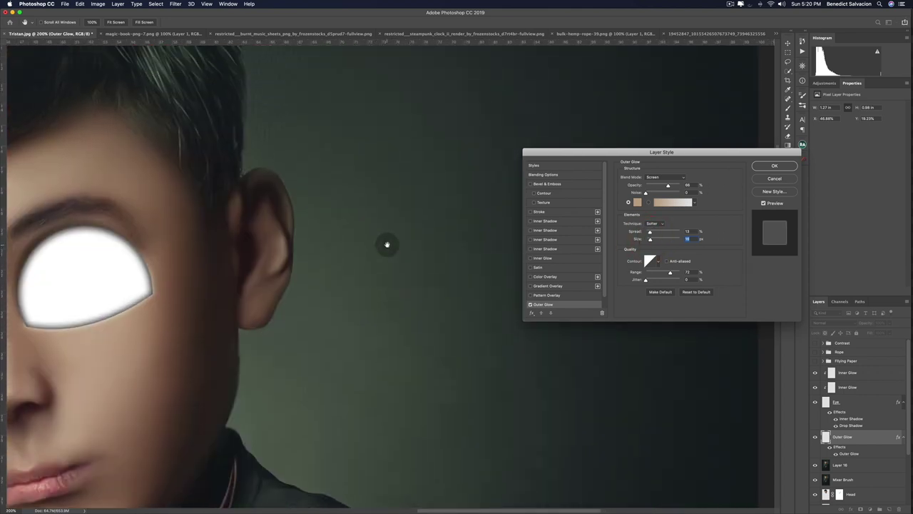
{"action": "scroll", "coordinate": [387, 244], "scroll_direction": "up", "scroll_amount": 3}
{"action": "scroll", "coordinate": [387, 245], "scroll_direction": "left", "scroll_amount": 1}
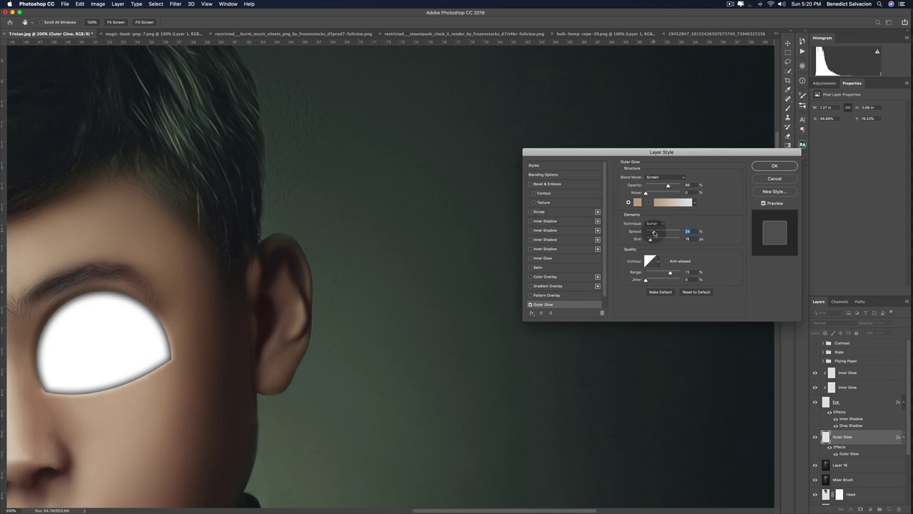
{"action": "left_click_drag", "start_coordinate": [653, 233], "coordinate": [653, 234]}
{"action": "left_click_drag", "start_coordinate": [668, 186], "coordinate": [669, 187]}
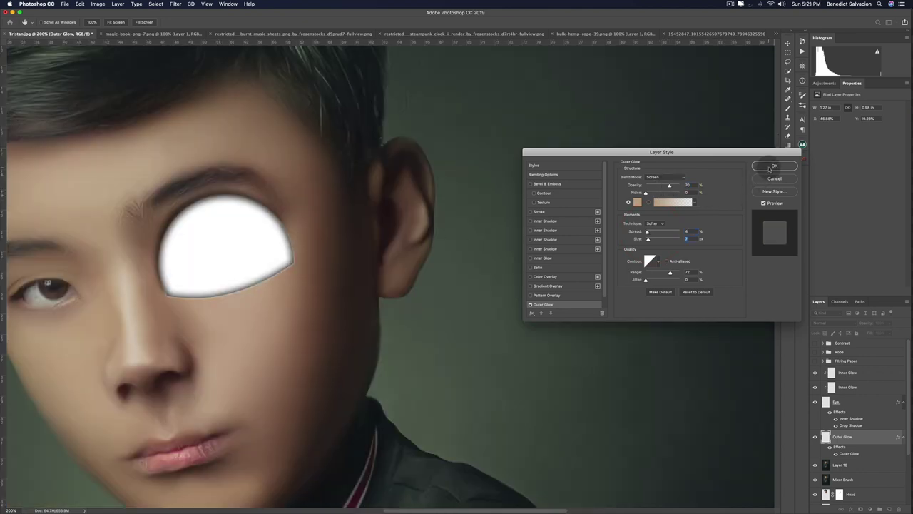
{"action": "left_click", "coordinate": [772, 169]}
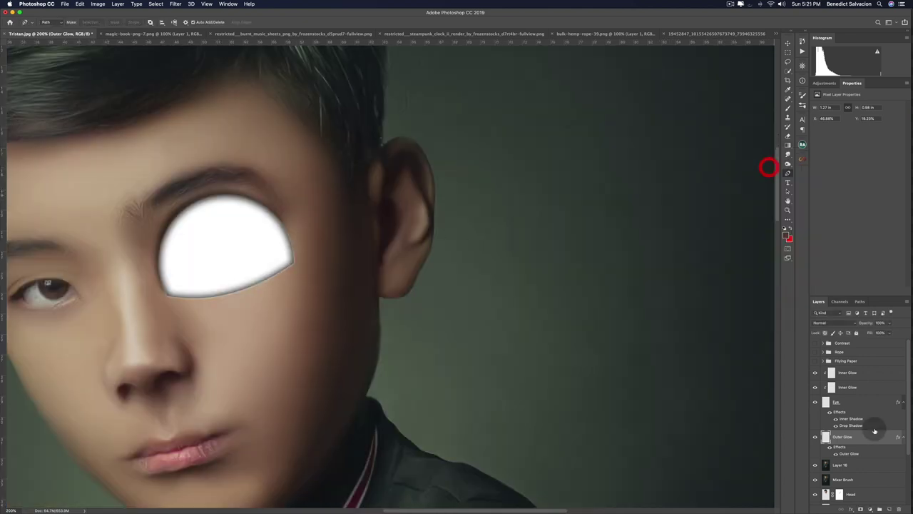
Rename the two Inner Glow layers above the Eye layer as Inner Shadow.
{"action": "left_click", "coordinate": [860, 389]}
{"action": "key", "text": "p"}
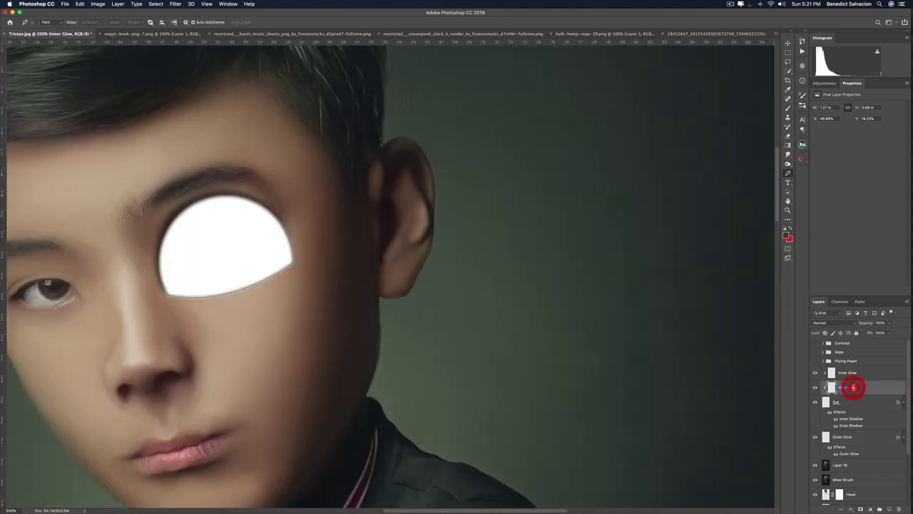
{"action": "double_click", "coordinate": [854, 386]}
{"action": "type", "text": "Inner Shadow"}
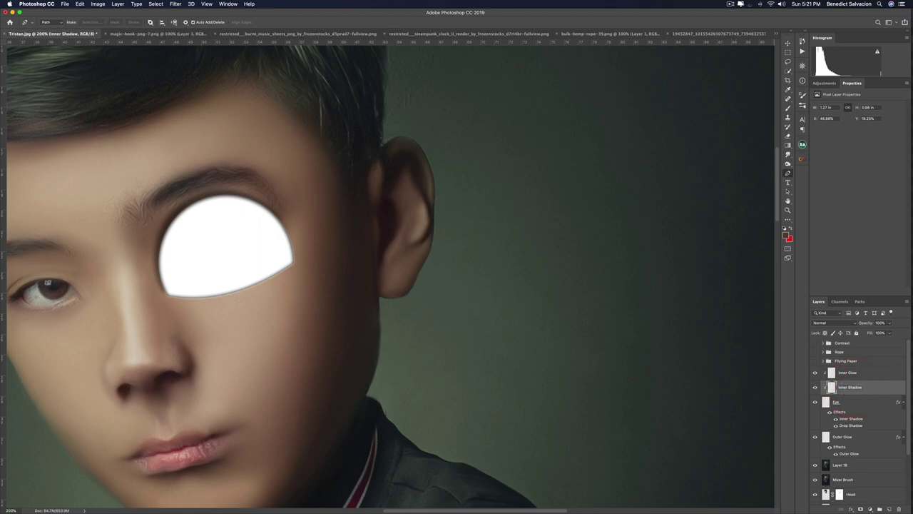
{"action": "left_click", "coordinate": [853, 372]}
{"action": "double_click", "coordinate": [852, 372]}
{"action": "key", "text": "Right"}
{"action": "key", "text": "BackSpace"}
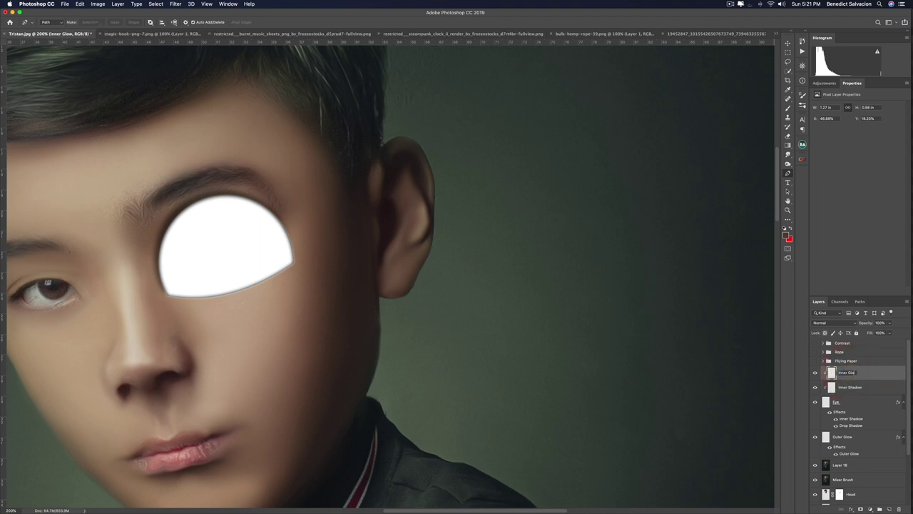
{"action": "type", "text": "dow"}
{"action": "key", "text": "Return"}
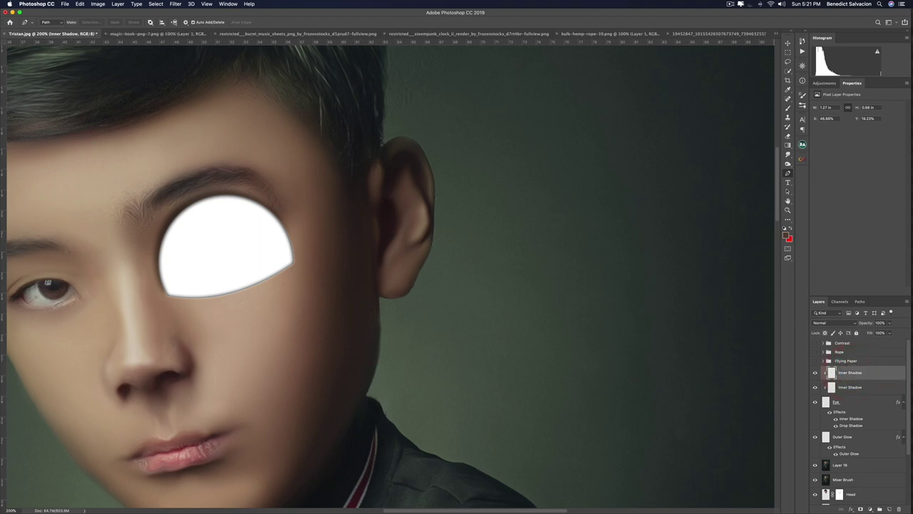
Apply an Inner Shadow effect to the lower Inner Shadow layer with 16 px distance, 0% choke and 109 px size.
{"action": "double_click", "coordinate": [875, 387]}
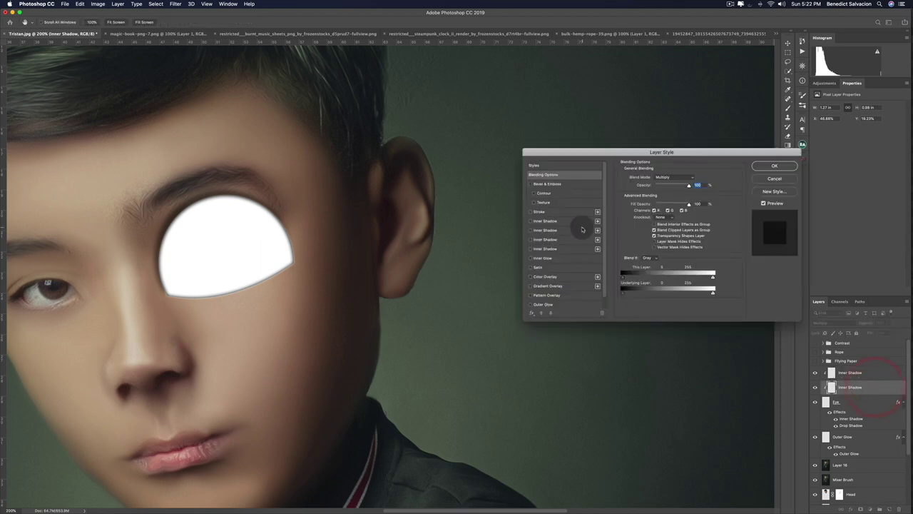
{"action": "left_click", "coordinate": [532, 221]}
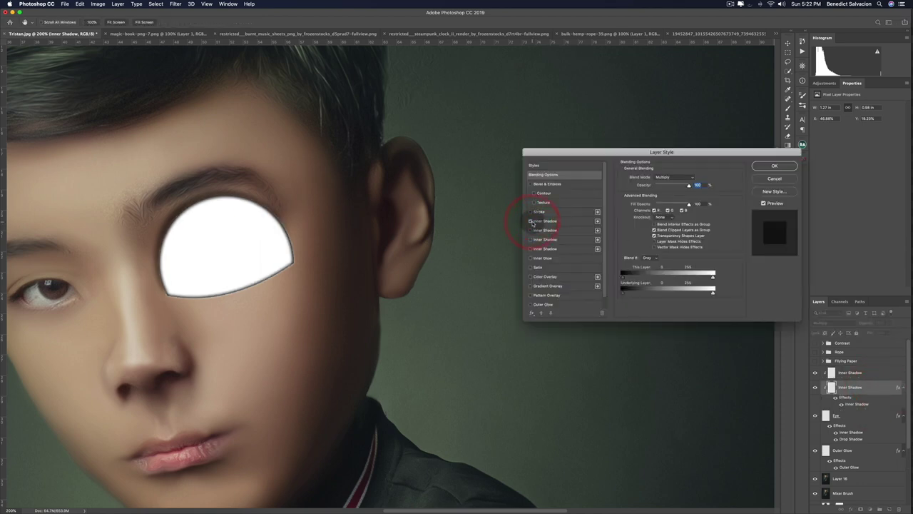
{"action": "left_click", "coordinate": [575, 221]}
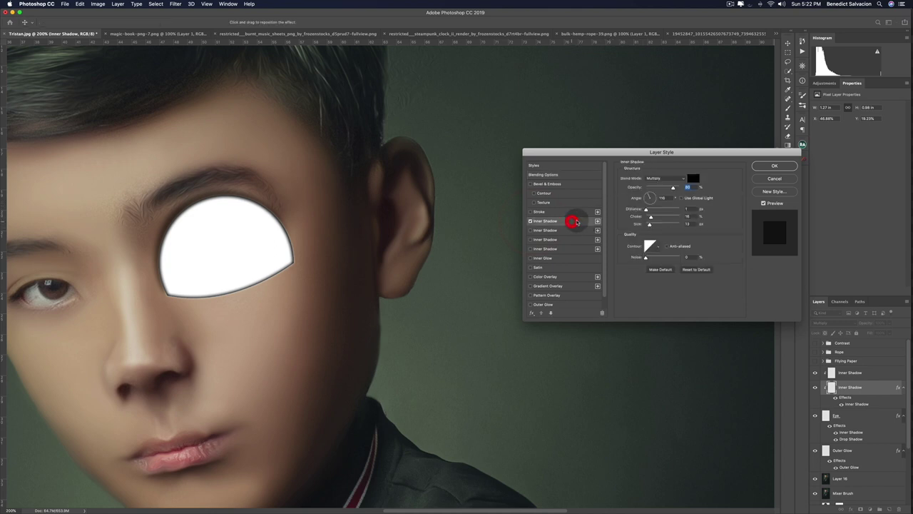
{"action": "mouse_move", "coordinate": [651, 217]}
{"action": "left_mouse_down"}
{"action": "mouse_move", "coordinate": [666, 216]}
{"action": "mouse_move", "coordinate": [648, 222]}
{"action": "mouse_move", "coordinate": [663, 225]}
{"action": "mouse_move", "coordinate": [646, 211]}
{"action": "mouse_move", "coordinate": [664, 225]}
{"action": "left_mouse_up"}
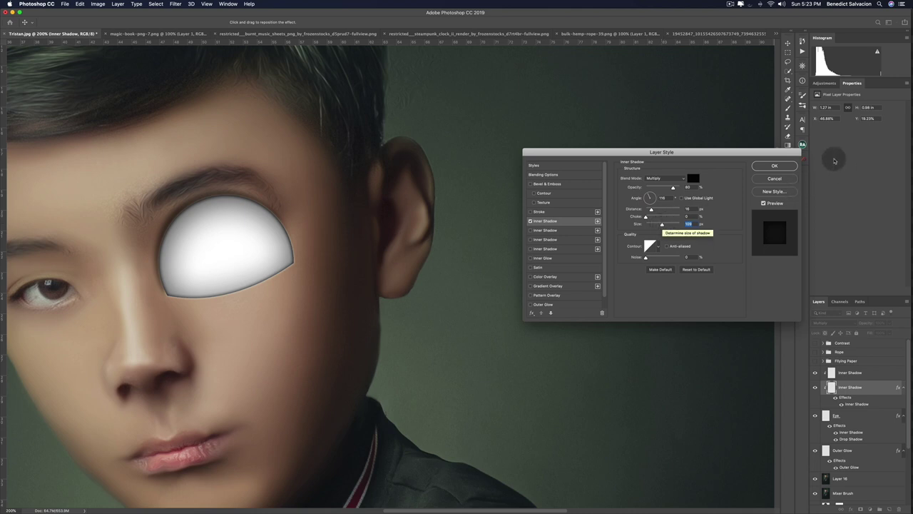
{"action": "left_click", "coordinate": [762, 167]}
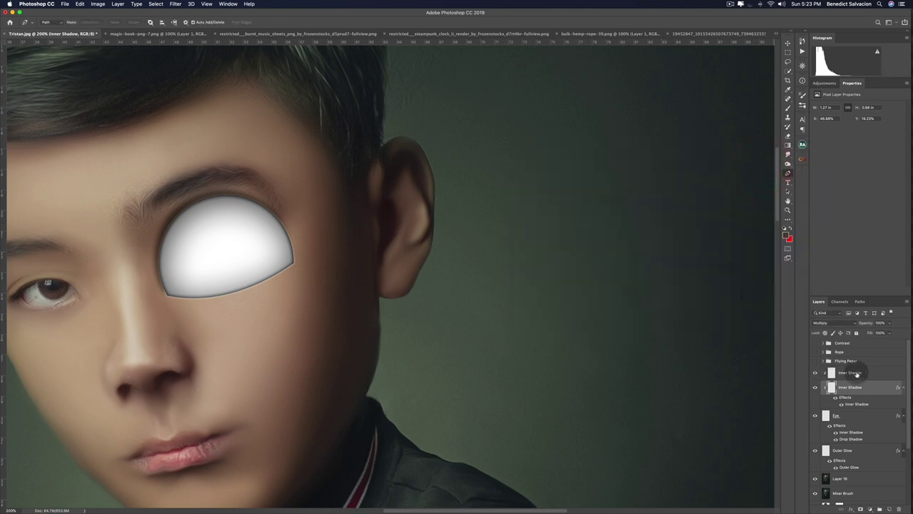
Add an Inner Shadow effect to the upper Inner Shadow layer and open the effect's settings.
{"action": "left_click", "coordinate": [883, 372]}
{"action": "double_click", "coordinate": [882, 372]}
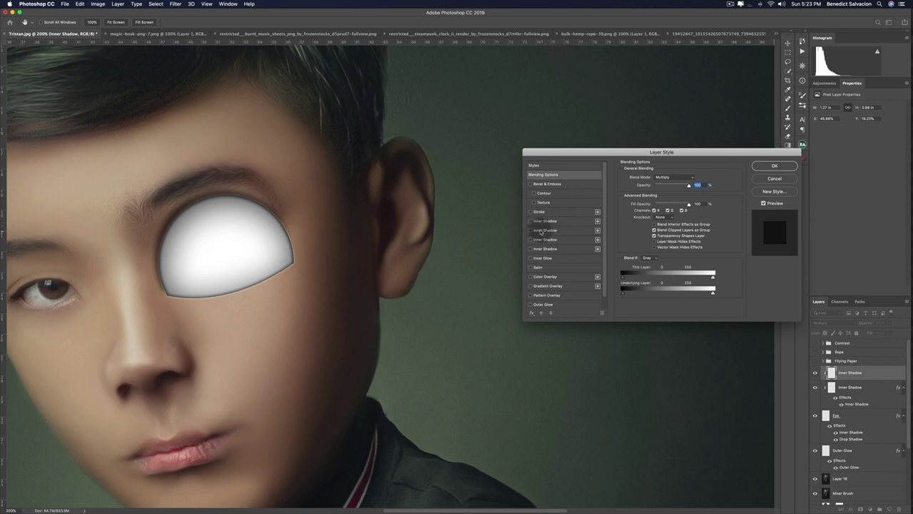
{"action": "left_click", "coordinate": [531, 222]}
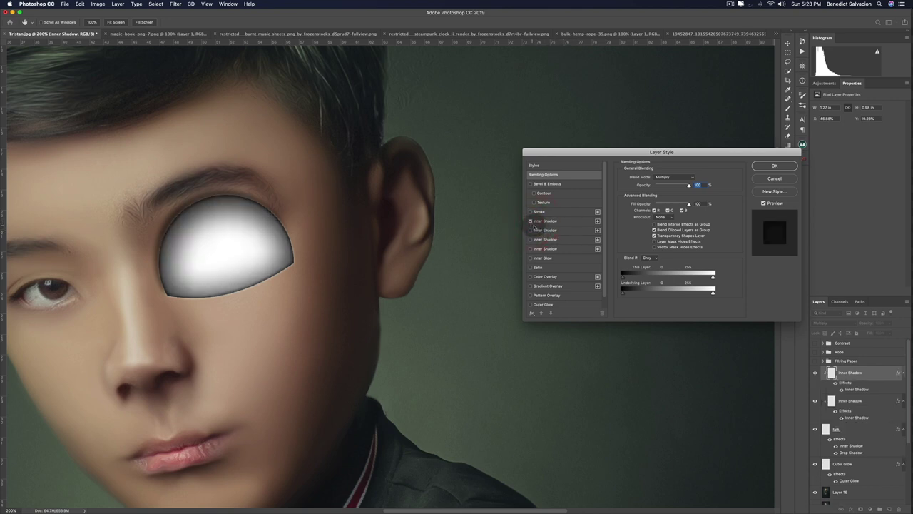
{"action": "left_click", "coordinate": [549, 221]}
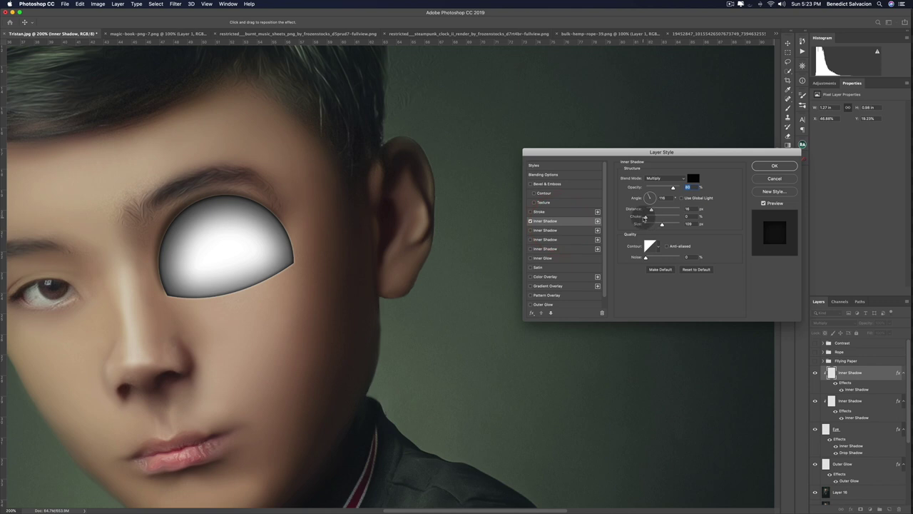
Set the upper layer's inner shadow to 34% opacity, 6% choke, 147 px size and about 44 px distance, and apply it.
{"action": "left_click_drag", "start_coordinate": [645, 217], "coordinate": [648, 217]}
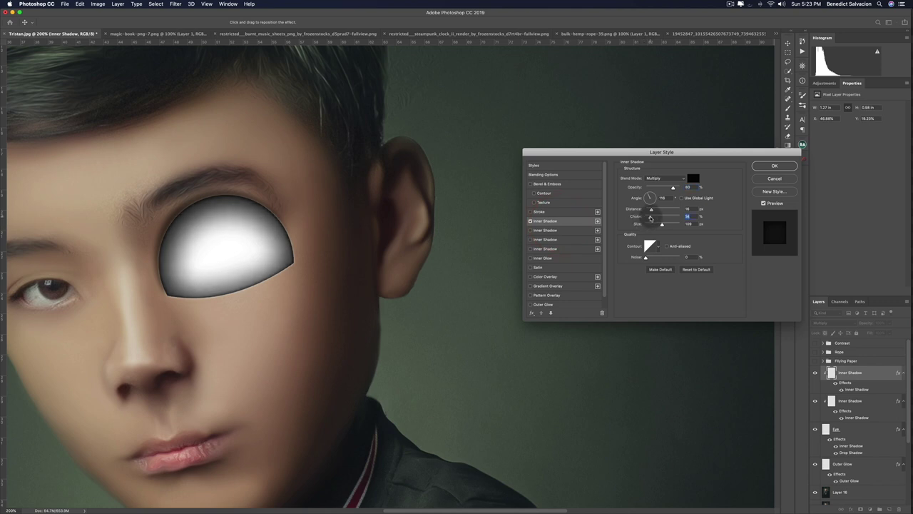
{"action": "left_click_drag", "start_coordinate": [672, 189], "coordinate": [652, 191]}
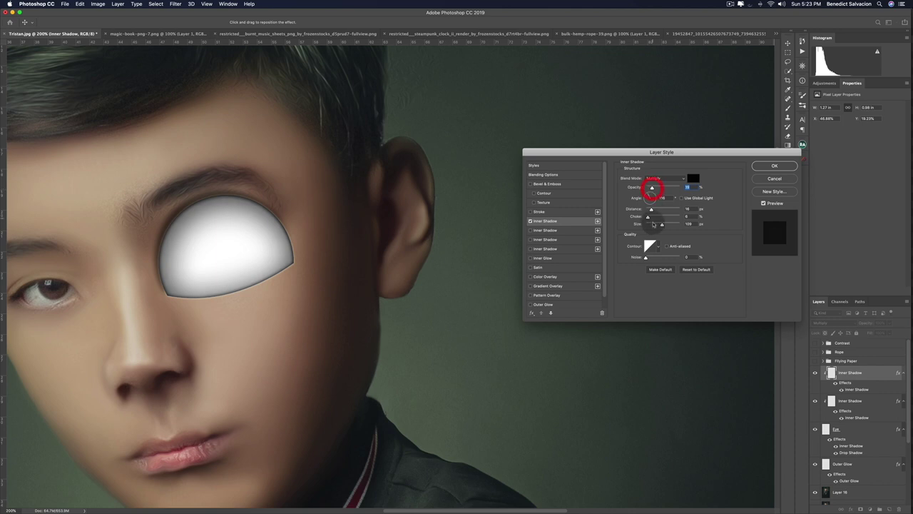
{"action": "left_click_drag", "start_coordinate": [660, 227], "coordinate": [664, 224]}
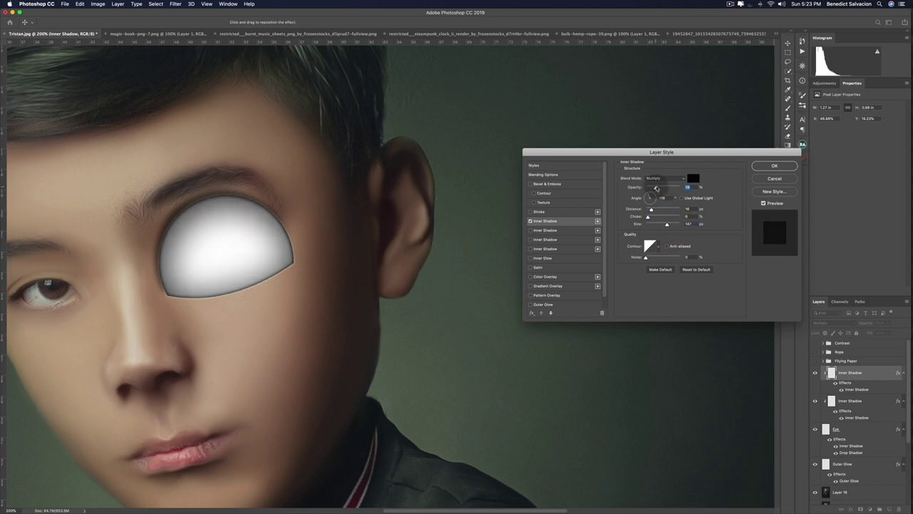
{"action": "left_click", "coordinate": [658, 188]}
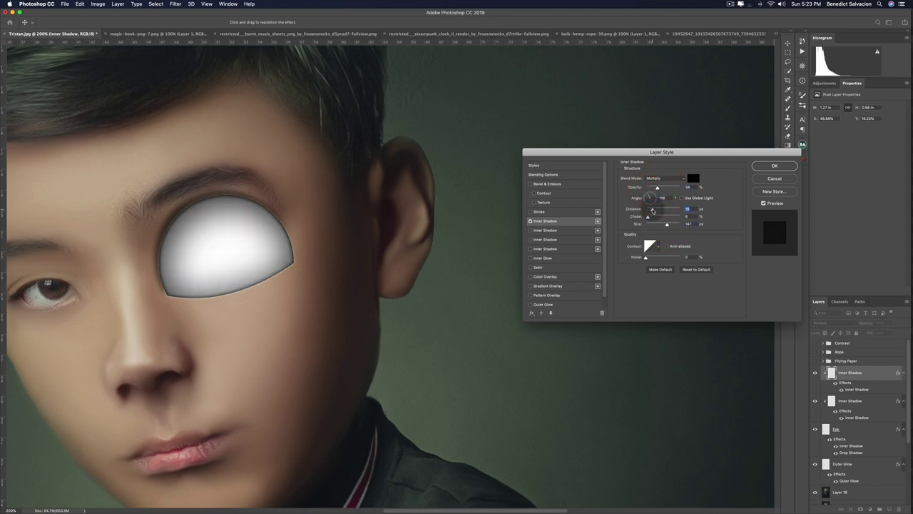
{"action": "left_click_drag", "start_coordinate": [652, 210], "coordinate": [657, 212]}
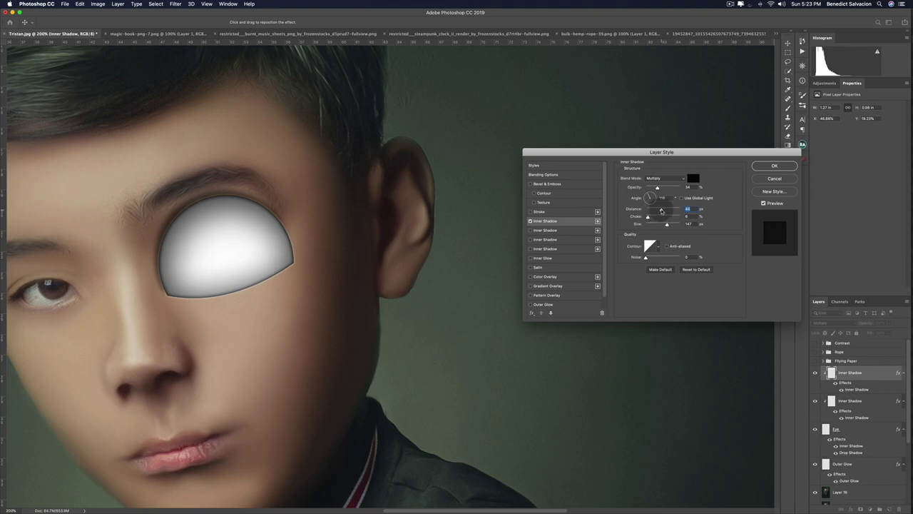
{"action": "key", "text": "super+minus"}
{"action": "key", "text": "super+minus"}
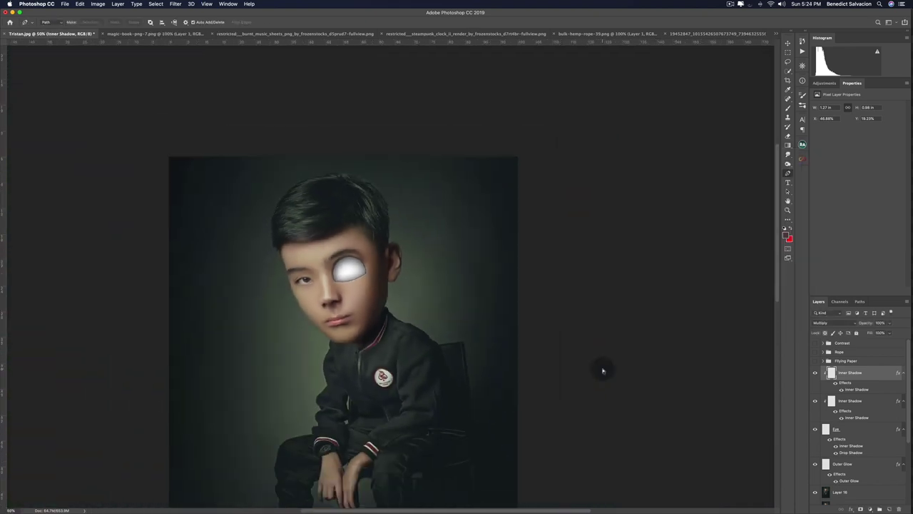
{"action": "key", "text": "super+plus"}
{"action": "key", "text": "super+plus"}
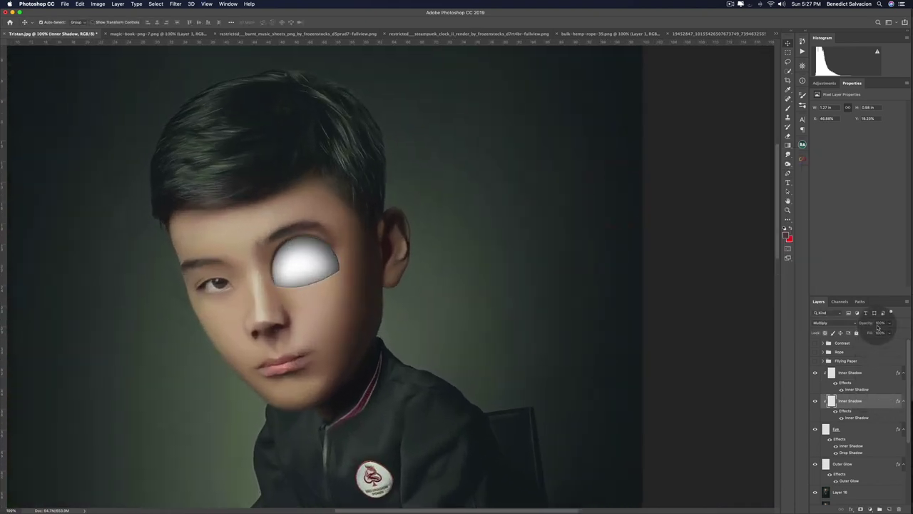
Lower the layer opacity of both Inner Shadow layers, bringing the upper one to about 79%.
{"action": "left_click_drag", "start_coordinate": [884, 324], "coordinate": [852, 323]}
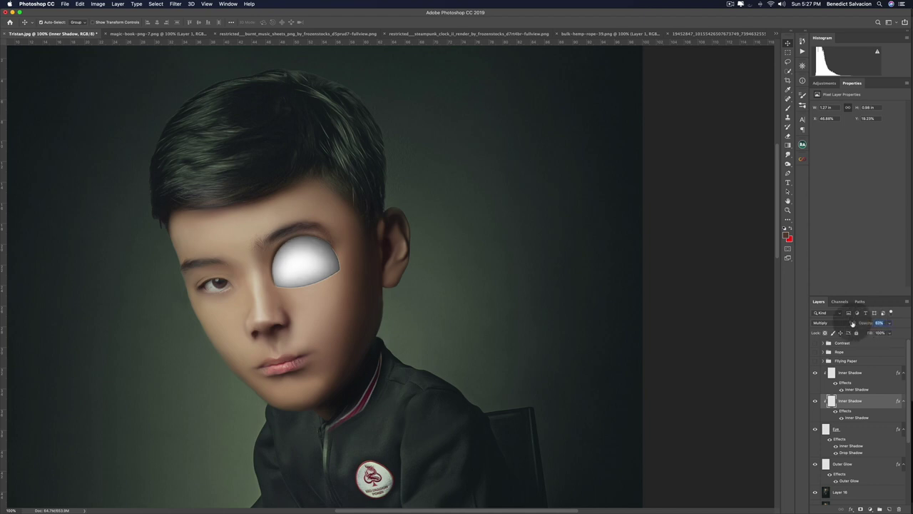
{"action": "left_click", "coordinate": [872, 371]}
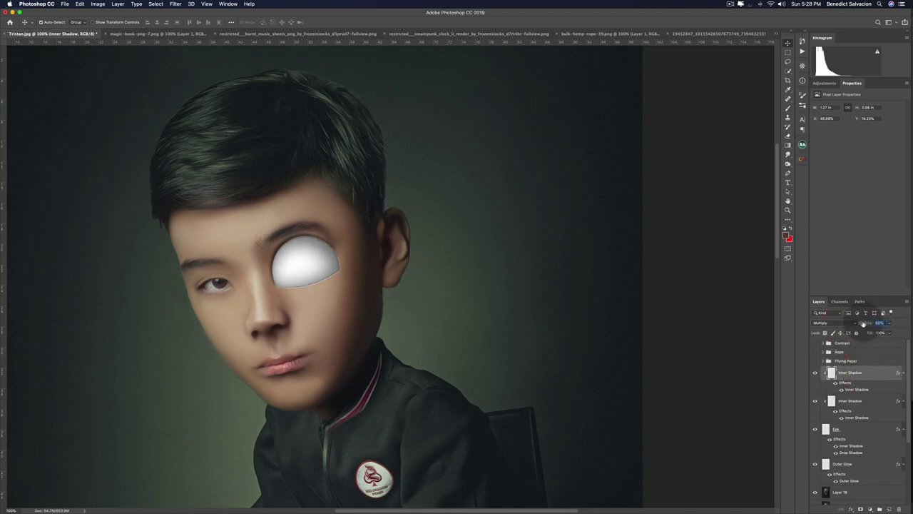
{"action": "mouse_move", "coordinate": [867, 324]}
{"action": "left_mouse_down"}
{"action": "mouse_move", "coordinate": [854, 324]}
{"action": "mouse_move", "coordinate": [863, 323]}
{"action": "left_mouse_up"}
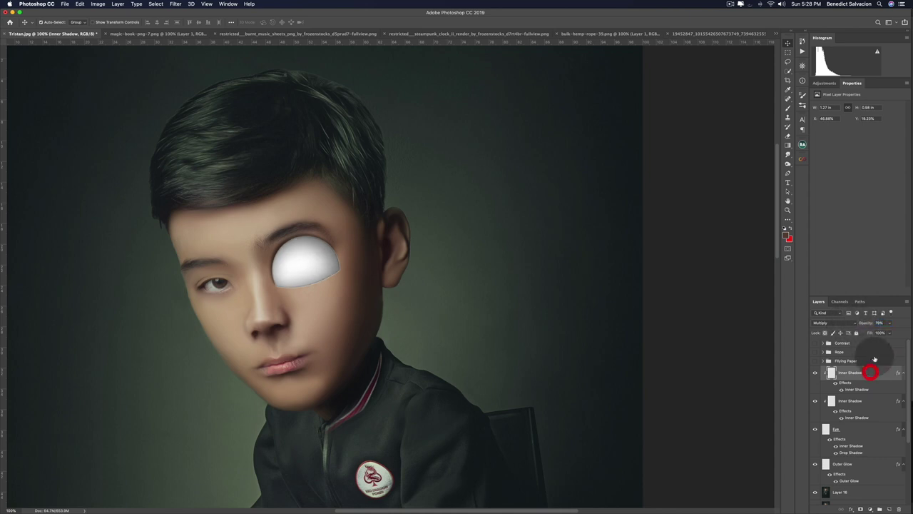
Group the white eye shape with its shadow and glow layers, name the group Eye, and duplicate it.
{"action": "left_click", "coordinate": [877, 400]}
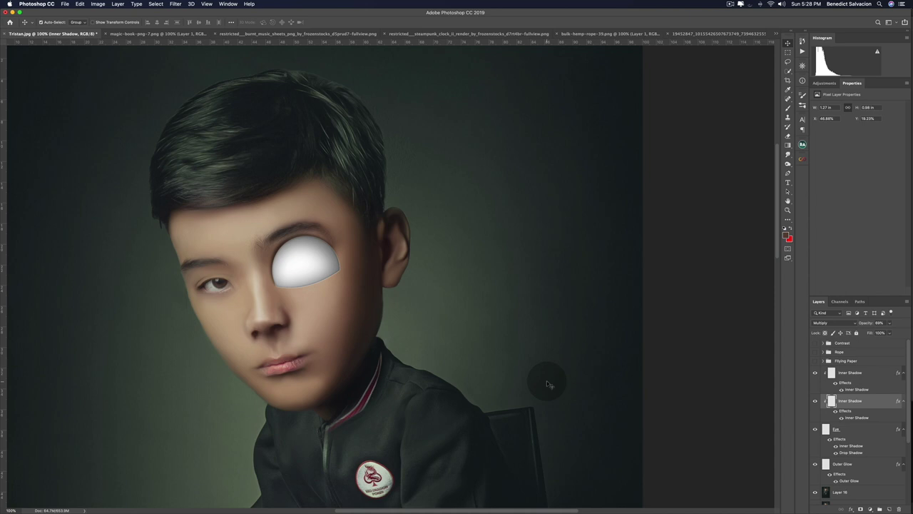
{"action": "key", "text": "super+g"}
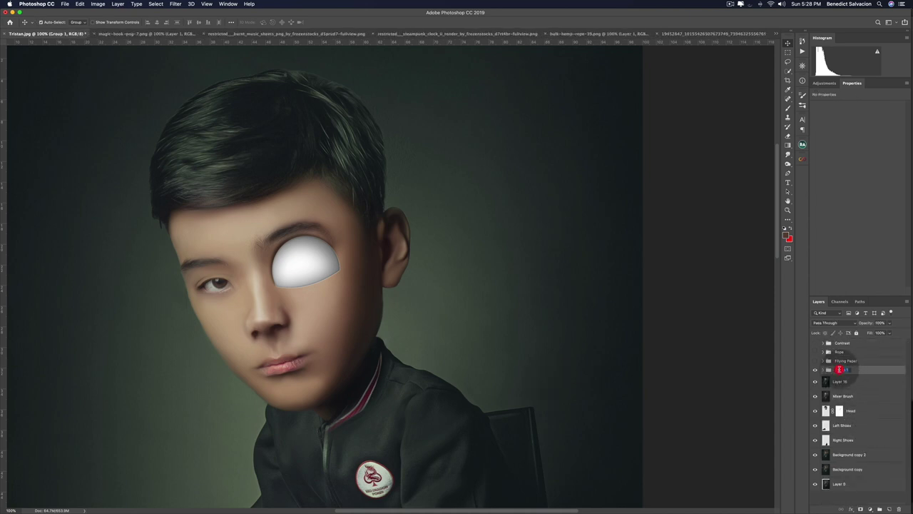
{"action": "type", "text": "Eye"}
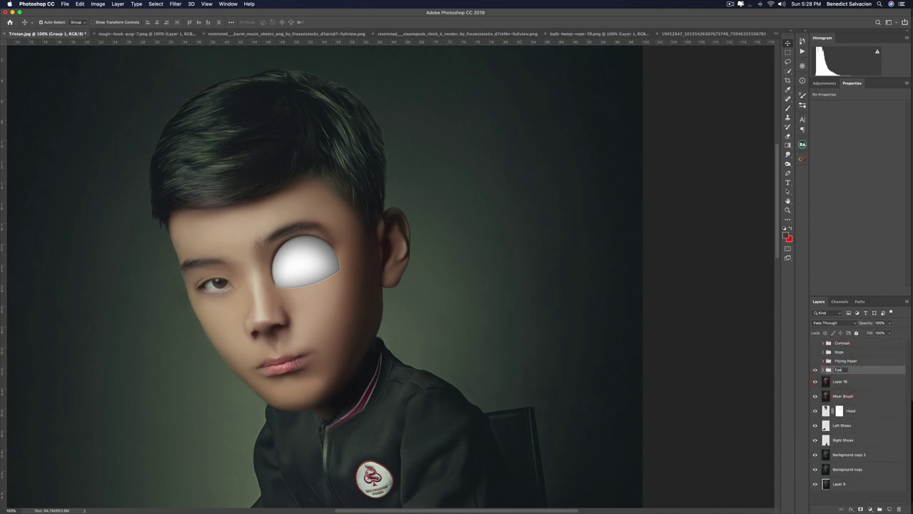
{"action": "left_click", "coordinate": [869, 372]}
{"action": "left_click", "coordinate": [869, 372]}
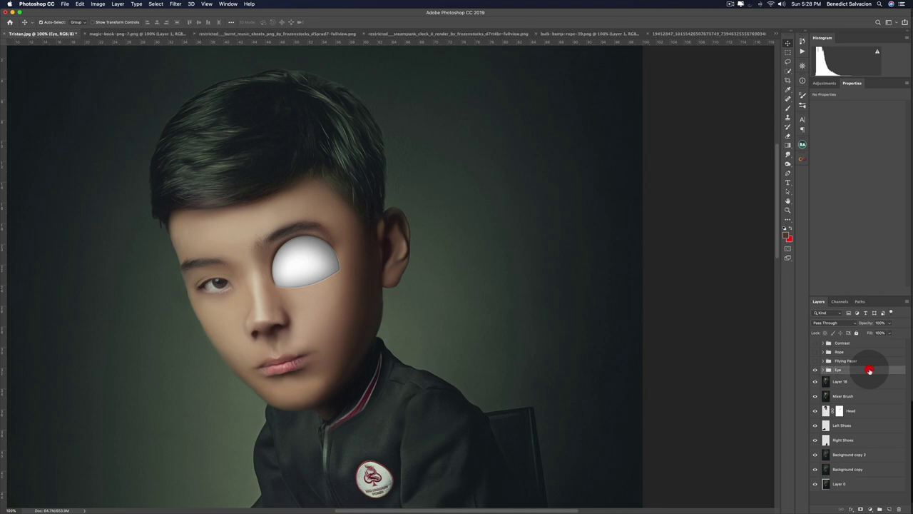
{"action": "left_click_drag", "start_coordinate": [318, 294], "coordinate": [317, 295]}
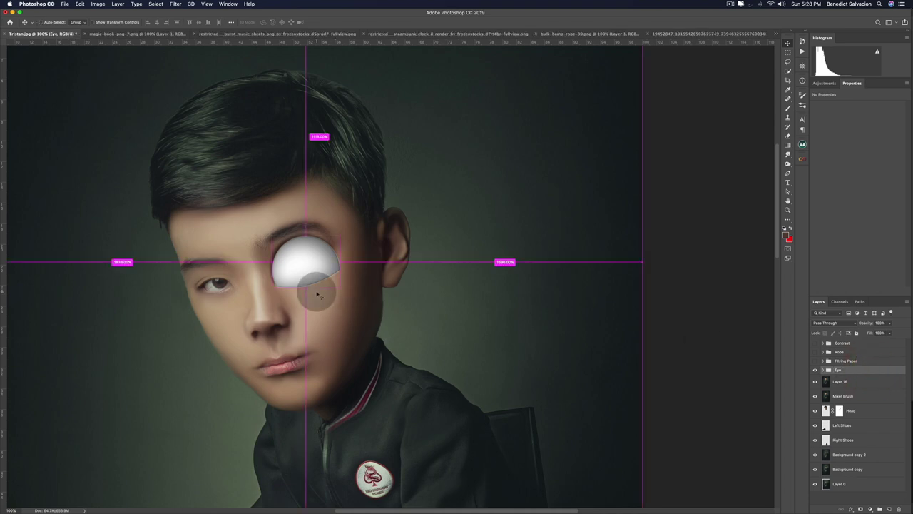
{"action": "key", "text": "super+j"}
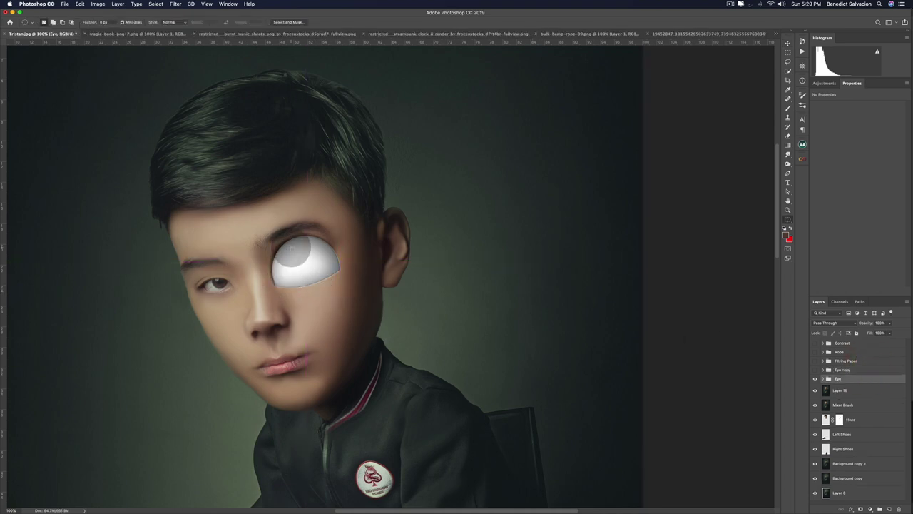
Make a circular selection over the eye white and fill it on a new layer with dark brown #331e0d.
{"action": "left_click_drag", "start_coordinate": [289, 246], "coordinate": [302, 263]}
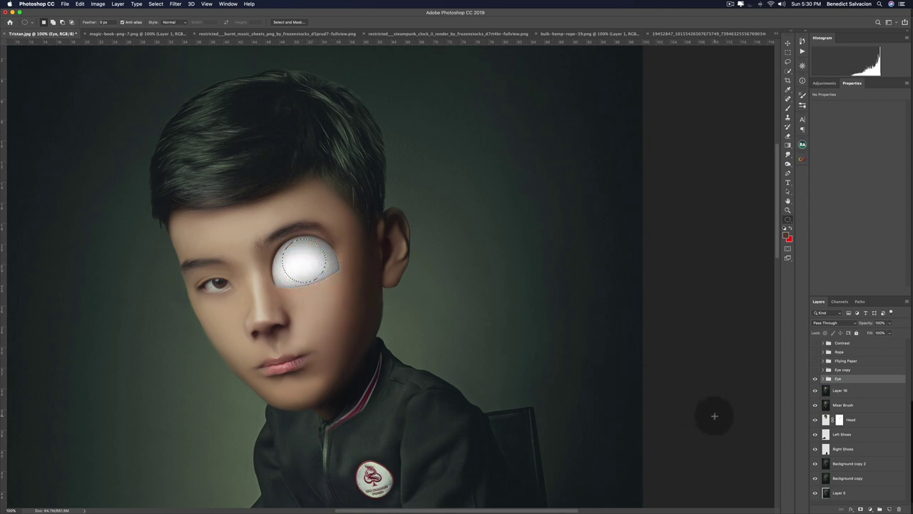
{"action": "left_click", "coordinate": [891, 509]}
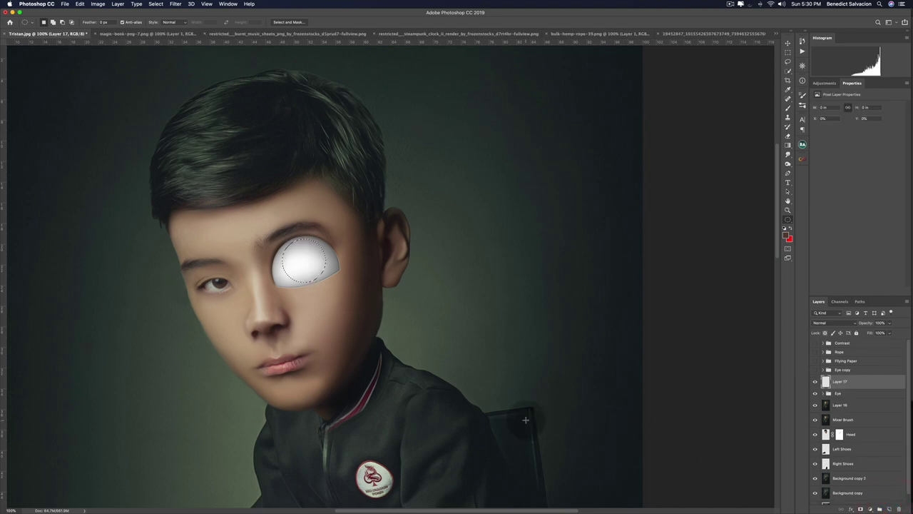
{"action": "key", "text": "shift+F5"}
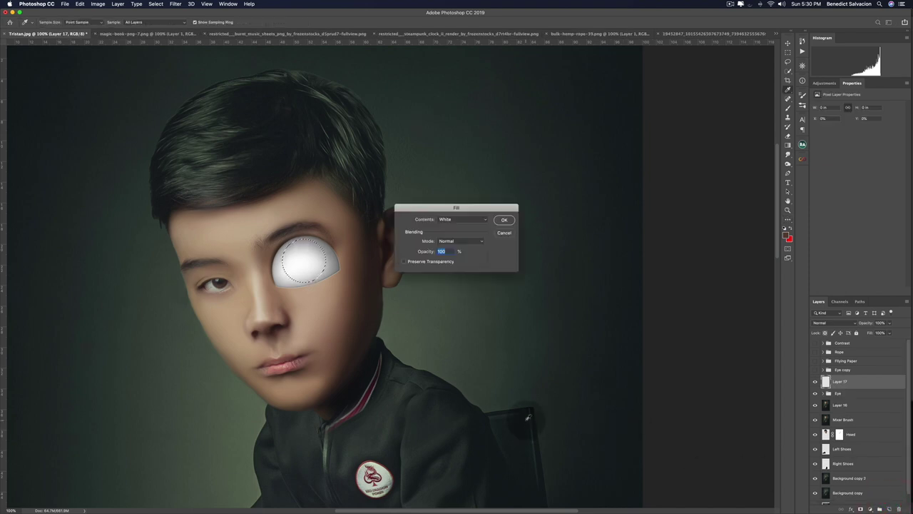
{"action": "left_click", "coordinate": [463, 220]}
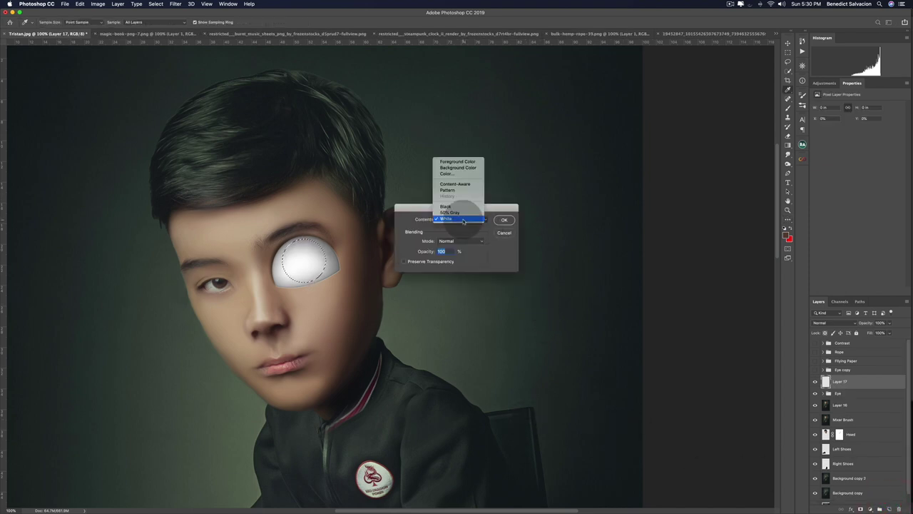
{"action": "left_click", "coordinate": [451, 173]}
{"action": "left_click", "coordinate": [322, 188]}
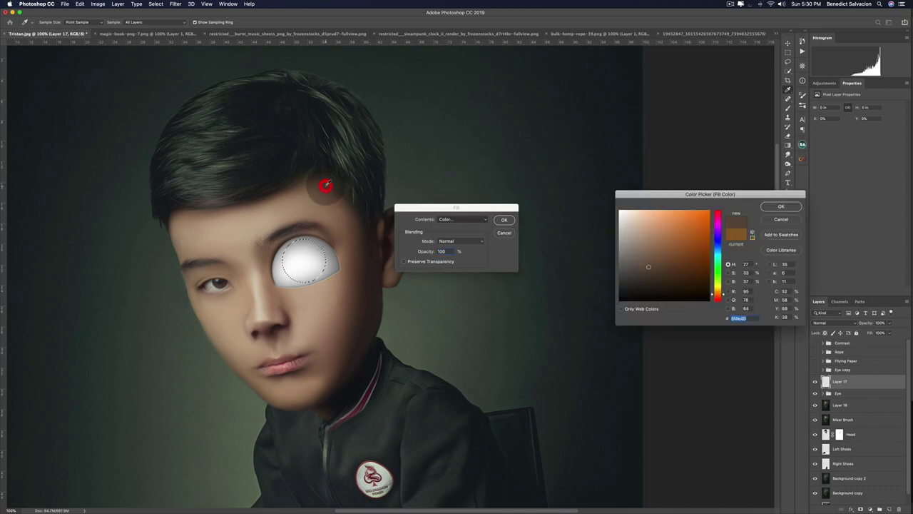
{"action": "left_click", "coordinate": [673, 284]}
{"action": "left_click", "coordinate": [681, 287]}
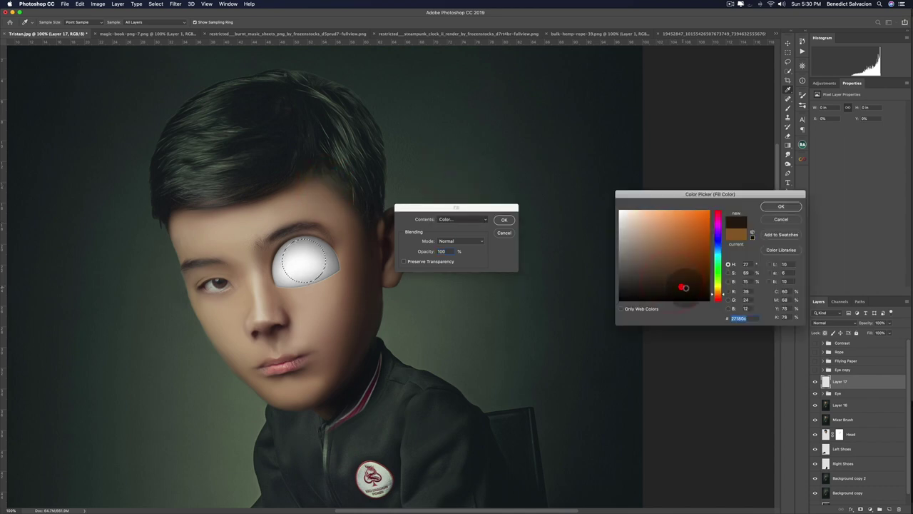
{"action": "left_click", "coordinate": [687, 281]}
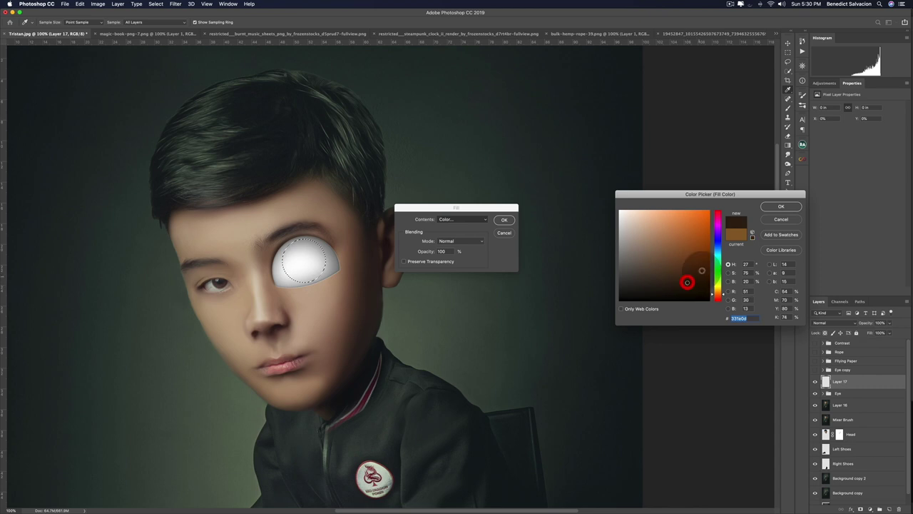
{"action": "left_click", "coordinate": [781, 206]}
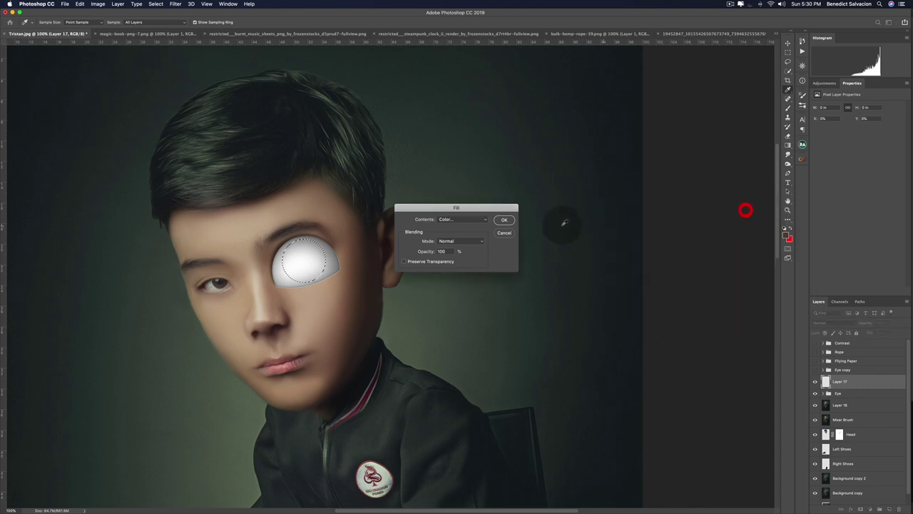
{"action": "left_click", "coordinate": [504, 219]}
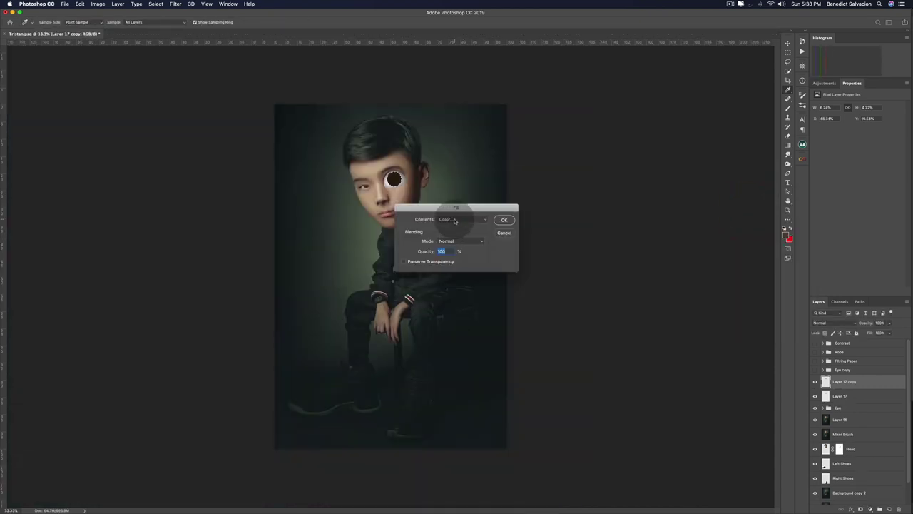
Fill the duplicate of the brown circle with black.
{"action": "left_click", "coordinate": [455, 219]}
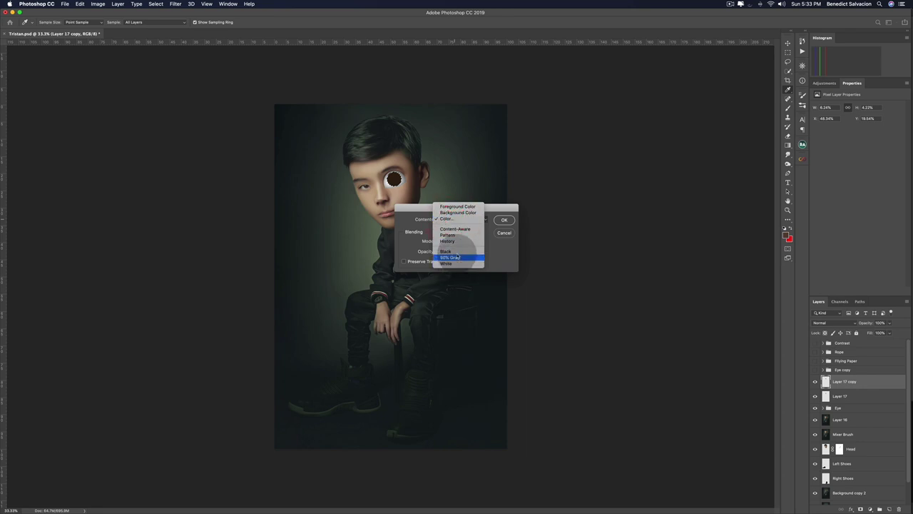
{"action": "left_click", "coordinate": [448, 251]}
{"action": "left_click", "coordinate": [504, 220]}
Scale the black circle down to about 67% around its centre to form the pupil.
{"action": "key", "text": "super+t"}
{"action": "key", "text": "super+plus"}
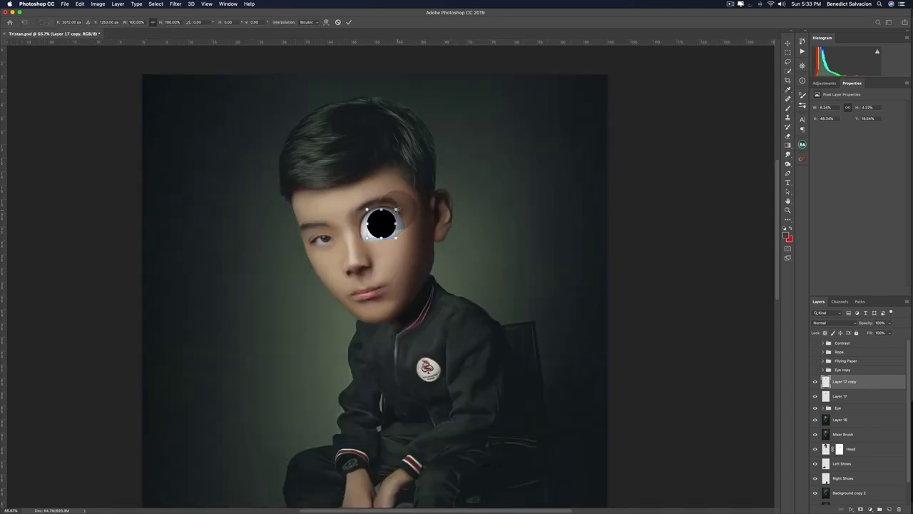
{"action": "left_click_drag", "start_coordinate": [397, 223], "coordinate": [392, 213]}
{"action": "key", "text": "super+z"}
{"action": "key", "text": "Return"}
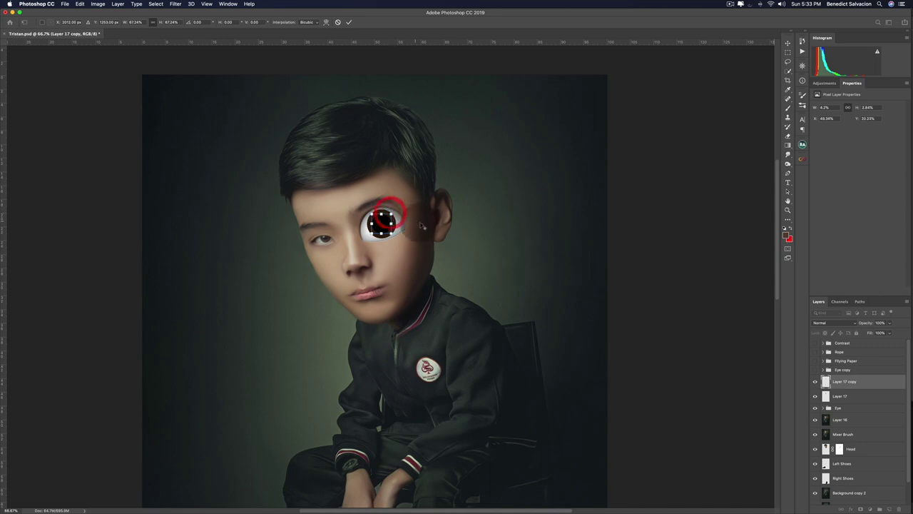
Duplicate the black pupil circle, select the copy's shape and fill it with white.
{"action": "key", "text": "m"}
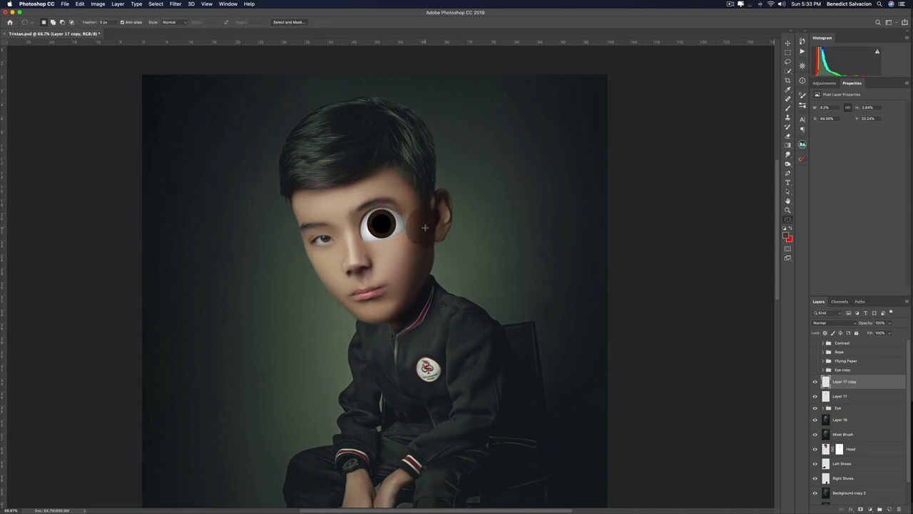
{"action": "mouse_move", "coordinate": [425, 227]}
{"action": "left_mouse_down"}
{"action": "mouse_move", "coordinate": [441, 245]}
{"action": "mouse_move", "coordinate": [412, 237]}
{"action": "left_mouse_up"}
{"action": "key", "text": "ctrl+j"}
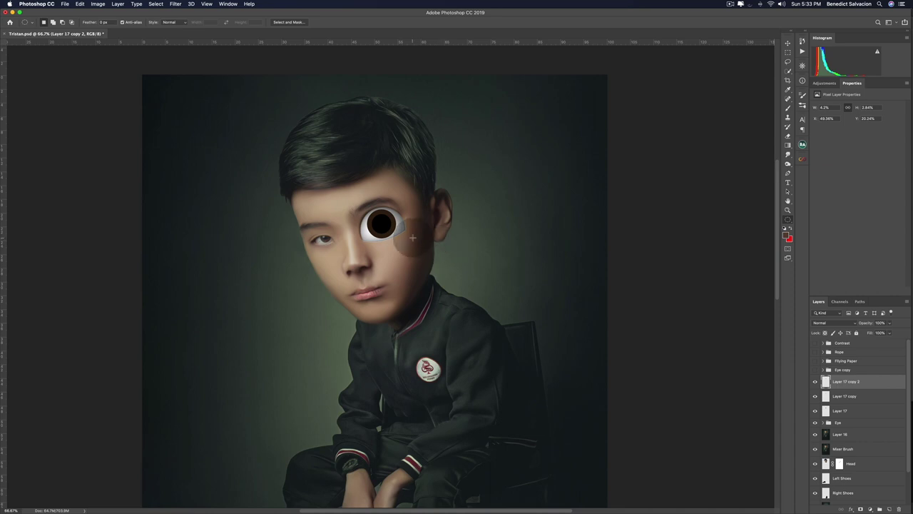
{"action": "left_click_drag", "start_coordinate": [412, 237], "coordinate": [336, 243]}
{"action": "key", "text": "shift+BackSpace"}
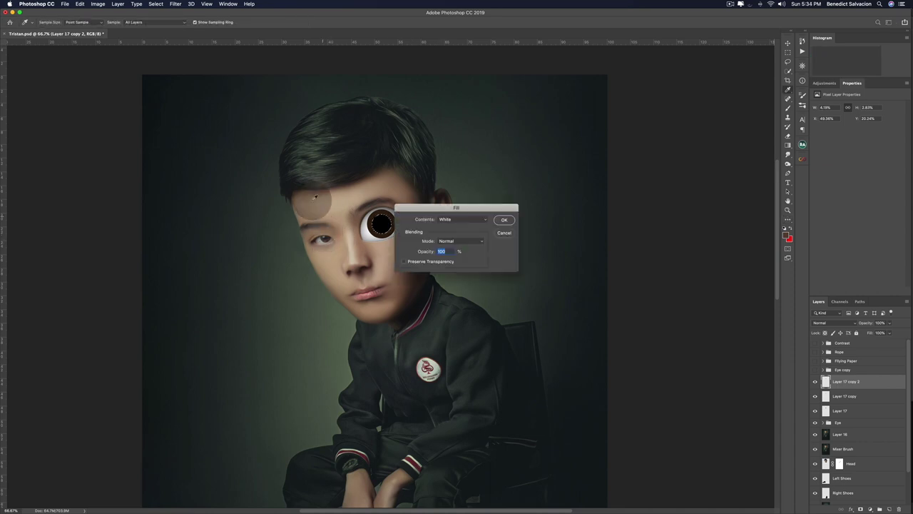
{"action": "left_click", "coordinate": [503, 220]}
Shrink the white circle to a small highlight and place it on the pupil's upper-left edge.
{"action": "key", "text": "ctrl+t"}
{"action": "scroll", "coordinate": [385, 225], "scroll_direction": "up", "scroll_amount": 3}
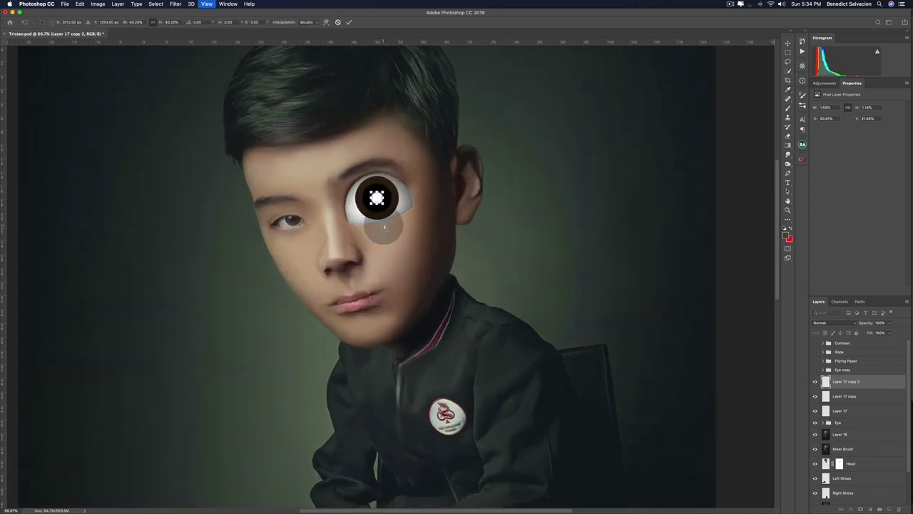
{"action": "mouse_move", "coordinate": [366, 123]}
{"action": "left_mouse_down"}
{"action": "mouse_move", "coordinate": [351, 103]}
{"action": "mouse_move", "coordinate": [365, 113]}
{"action": "left_mouse_up"}
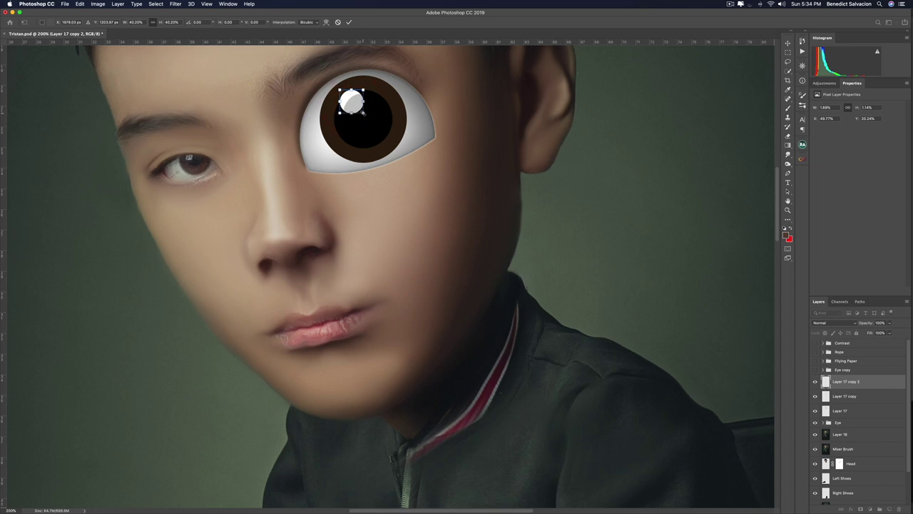
{"action": "key", "text": "Return"}
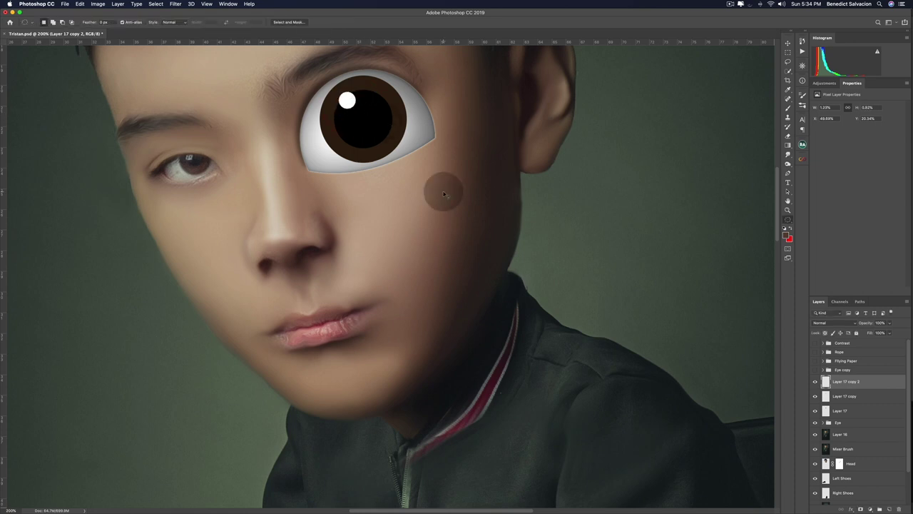
Rename the brown circle's layer Iris, the black circle's layer Retina and the white highlight's layer Reflection.
{"action": "key", "text": "super+minus"}
{"action": "double_click", "coordinate": [839, 411]}
{"action": "type", "text": "Iris"}
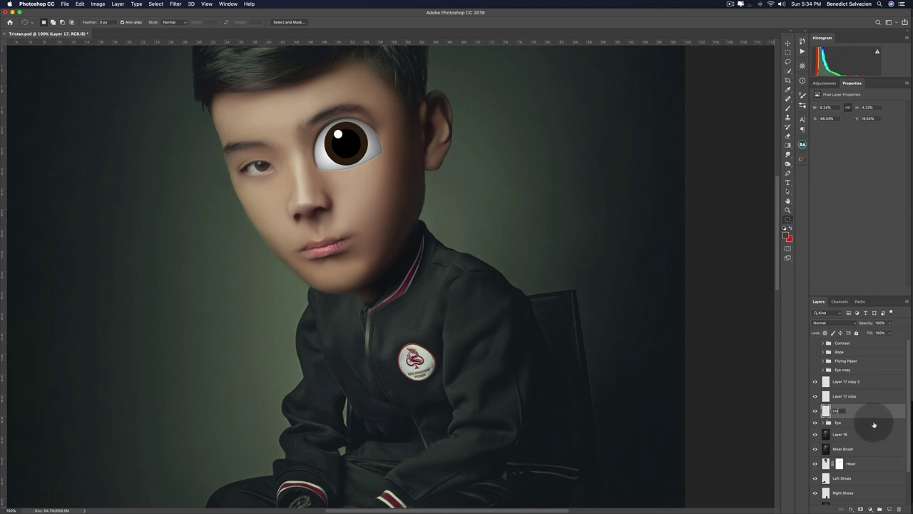
{"action": "double_click", "coordinate": [842, 396]}
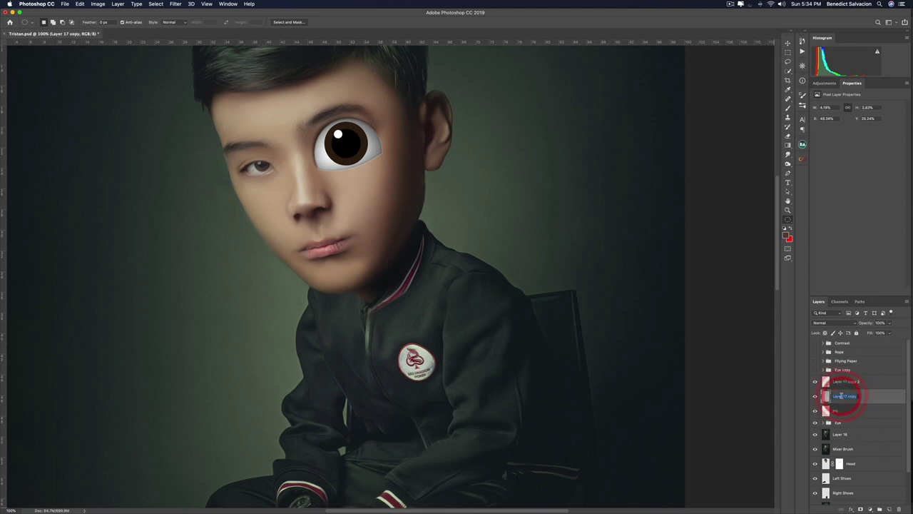
{"action": "type", "text": "Pupil"}
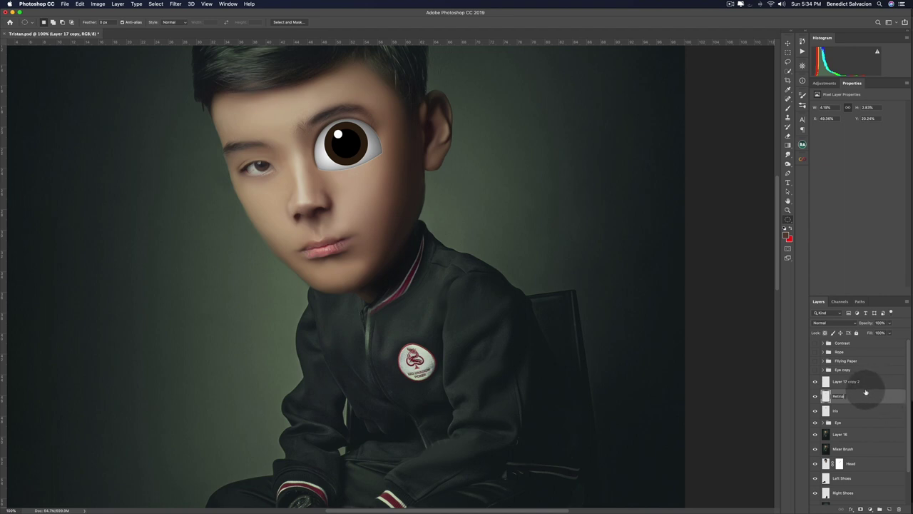
{"action": "left_click", "coordinate": [864, 380]}
{"action": "double_click", "coordinate": [844, 382]}
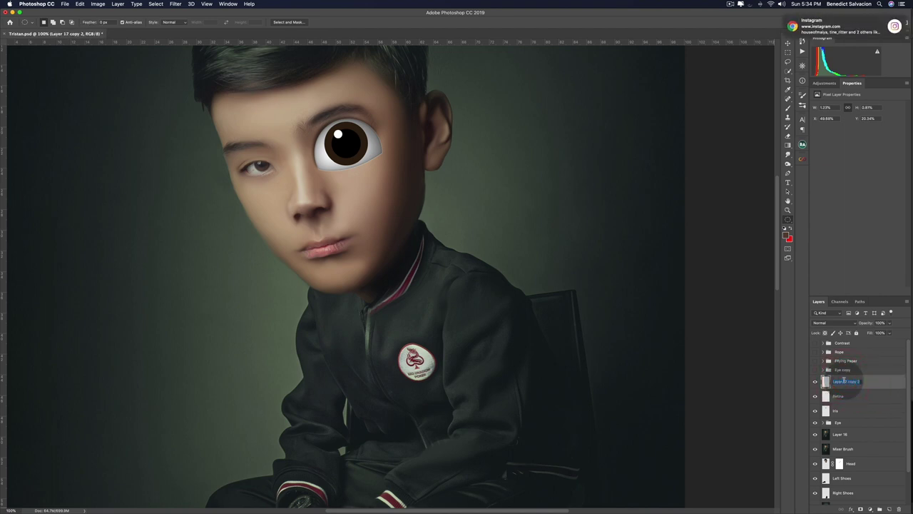
{"action": "type", "text": "Reflection"}
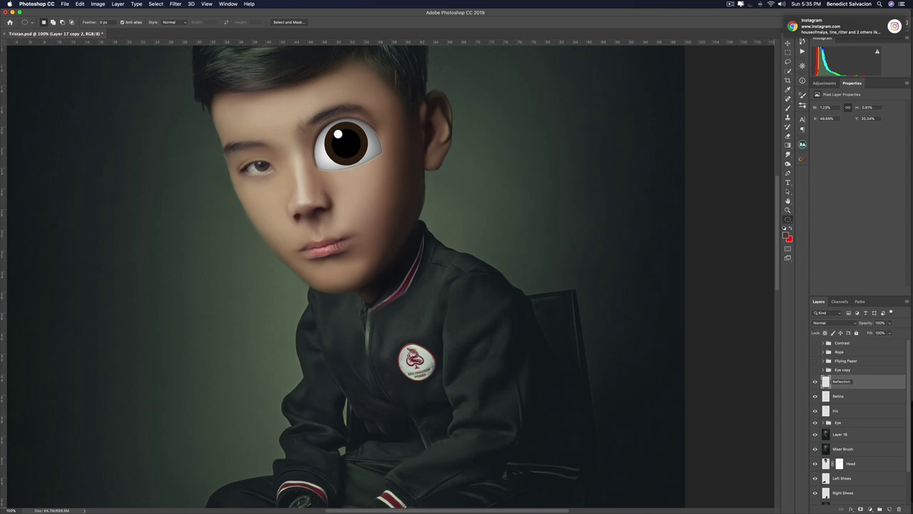
{"action": "key", "text": "Return"}
Lighten the lower and right parts of the brown ring on the Iris layer using the Dodge tool, Shadows range, 7% exposure.
{"action": "right_click", "coordinate": [788, 220]}
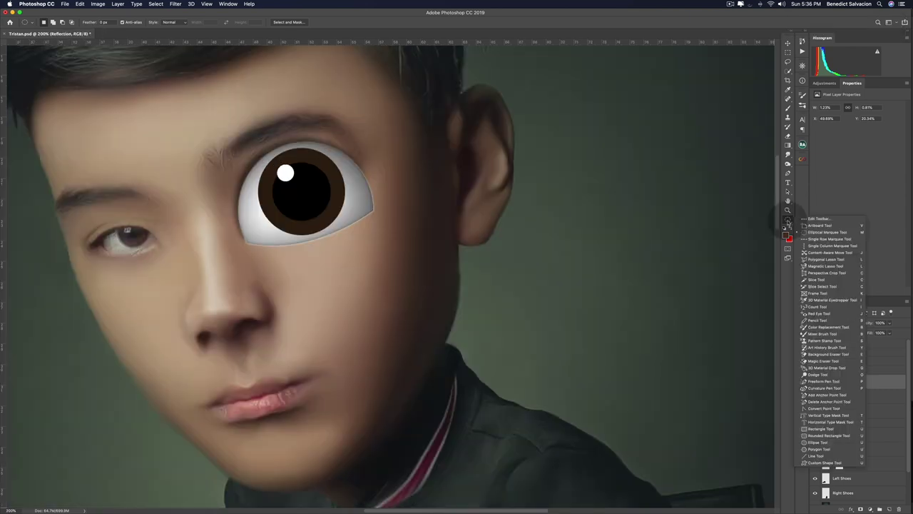
{"action": "scroll", "coordinate": [809, 346], "scroll_direction": "down", "scroll_amount": 5}
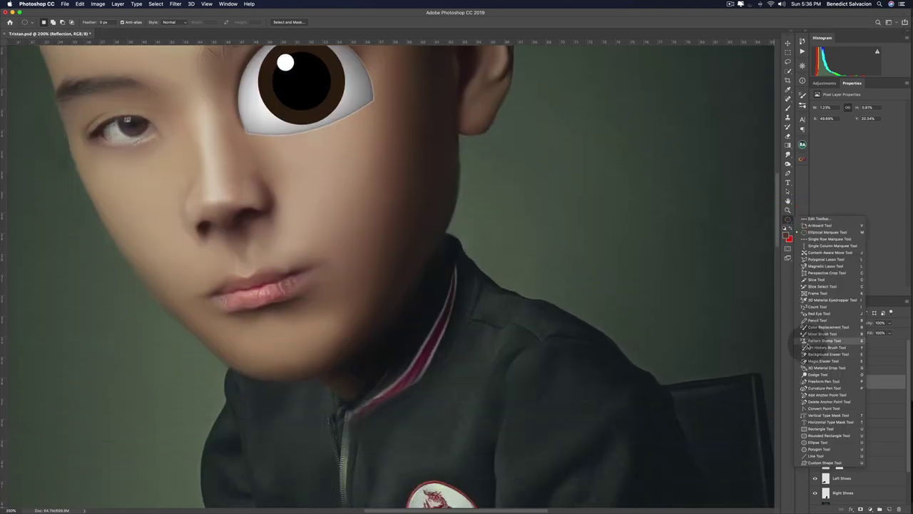
{"action": "scroll", "coordinate": [799, 344], "scroll_direction": "up", "scroll_amount": 4}
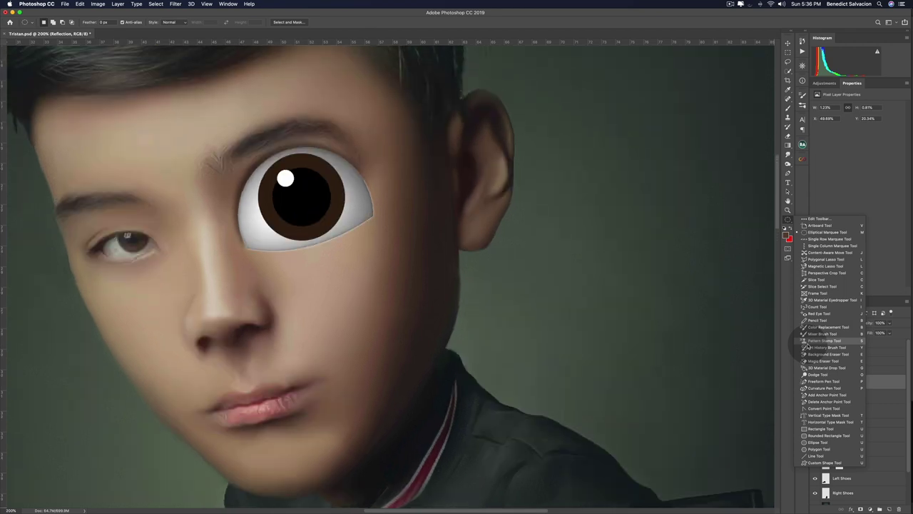
{"action": "left_click", "coordinate": [817, 374]}
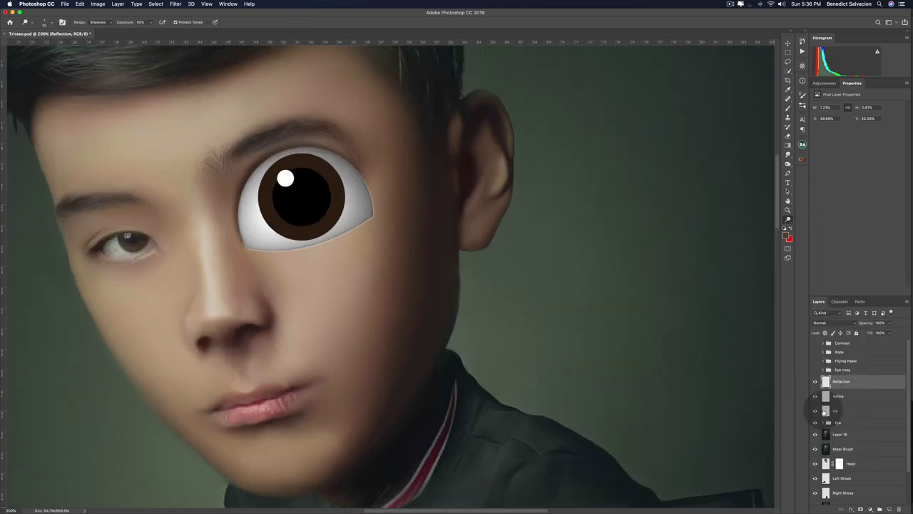
{"action": "left_click", "coordinate": [824, 411]}
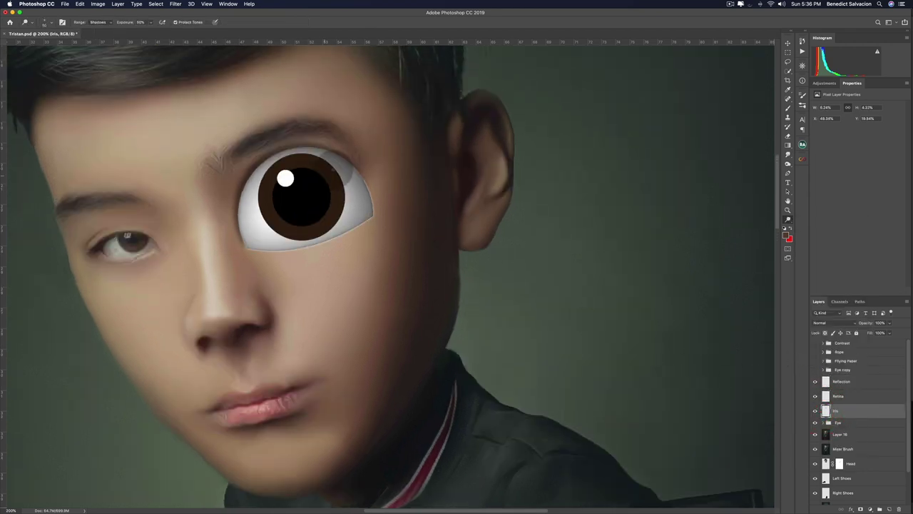
{"action": "left_click", "coordinate": [333, 171], "text": "super"}
{"action": "mouse_move", "coordinate": [311, 196]}
{"action": "left_mouse_down"}
{"action": "mouse_move", "coordinate": [298, 196]}
{"action": "mouse_move", "coordinate": [306, 199]}
{"action": "mouse_move", "coordinate": [300, 173]}
{"action": "mouse_move", "coordinate": [278, 149]}
{"action": "mouse_move", "coordinate": [271, 156]}
{"action": "mouse_move", "coordinate": [227, 137]}
{"action": "mouse_move", "coordinate": [198, 138]}
{"action": "mouse_move", "coordinate": [204, 161]}
{"action": "left_mouse_up"}
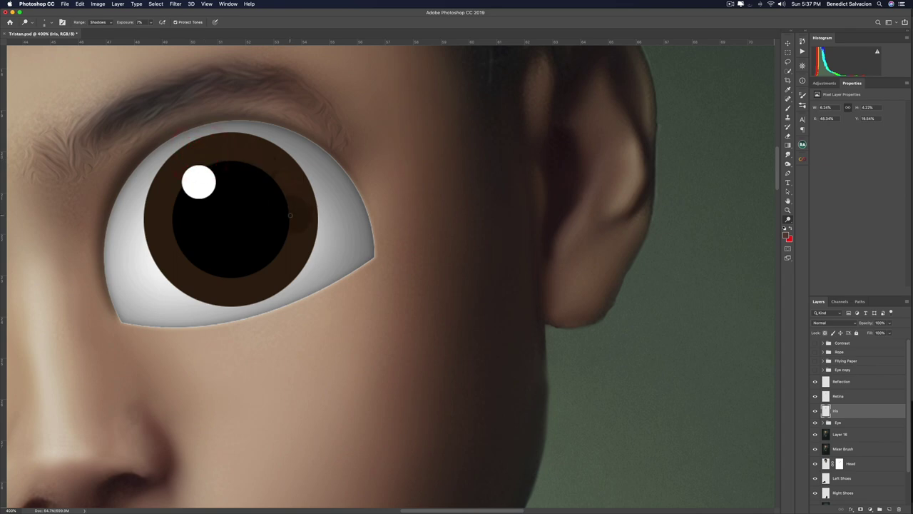
{"action": "mouse_move", "coordinate": [290, 215]}
{"action": "left_mouse_down"}
{"action": "mouse_move", "coordinate": [314, 225]}
{"action": "mouse_move", "coordinate": [296, 239]}
{"action": "mouse_move", "coordinate": [304, 244]}
{"action": "mouse_move", "coordinate": [291, 249]}
{"action": "mouse_move", "coordinate": [290, 271]}
{"action": "left_mouse_up"}
{"action": "left_click_drag", "start_coordinate": [264, 260], "coordinate": [266, 262]}
{"action": "left_click_drag", "start_coordinate": [266, 262], "coordinate": [279, 286]}
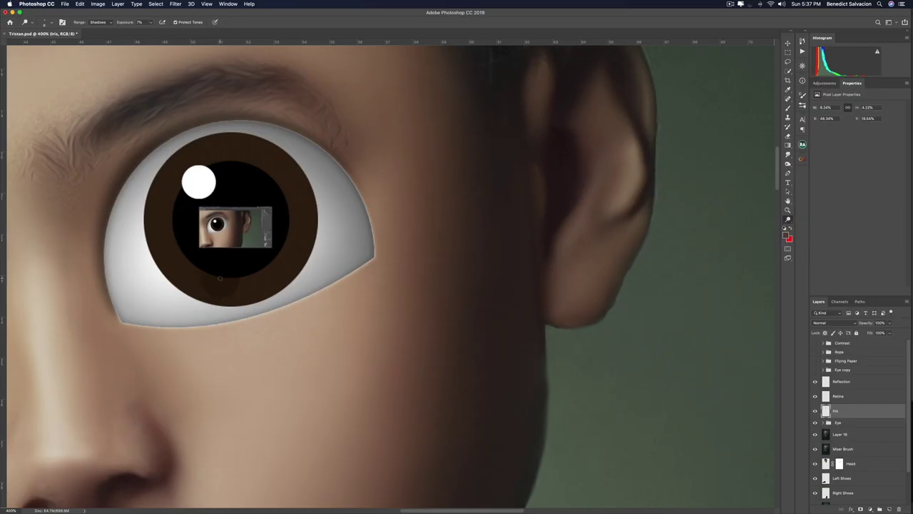
{"action": "left_click_drag", "start_coordinate": [190, 273], "coordinate": [183, 288]}
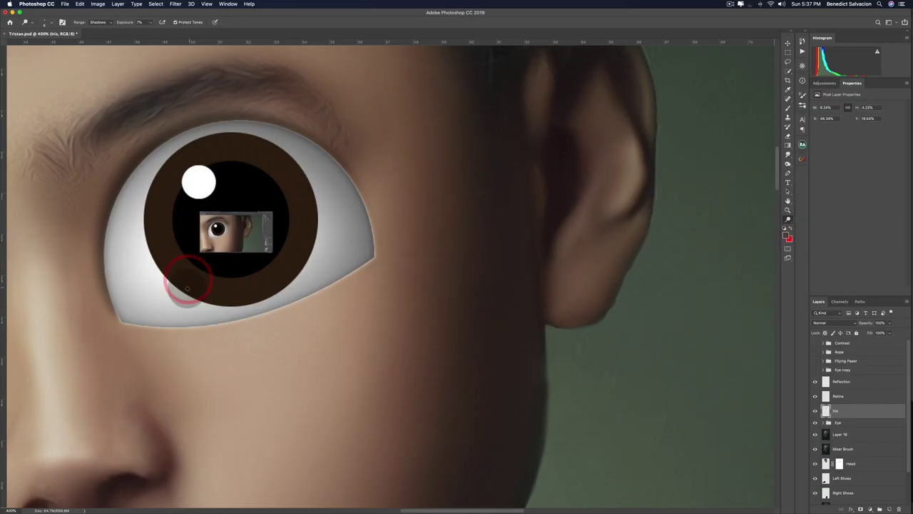
{"action": "left_click_drag", "start_coordinate": [282, 276], "coordinate": [292, 287]}
Dodge the iris ring's upper-right and lower-right areas using a smaller brush.
{"action": "scroll", "coordinate": [283, 222], "scroll_direction": "up", "scroll_amount": 5}
{"action": "left_click_drag", "start_coordinate": [282, 237], "coordinate": [291, 231]}
{"action": "scroll", "coordinate": [305, 240], "scroll_direction": "left", "scroll_amount": 1}
{"action": "mouse_move", "coordinate": [226, 345]}
{"action": "left_mouse_down"}
{"action": "mouse_move", "coordinate": [222, 361]}
{"action": "mouse_move", "coordinate": [269, 358]}
{"action": "left_mouse_up"}
{"action": "left_click", "coordinate": [274, 354]}
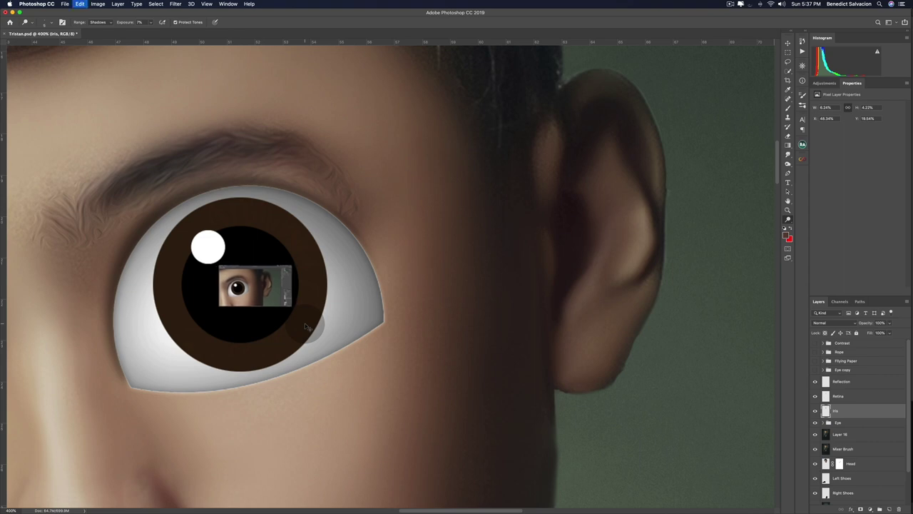
{"action": "key", "text": "super+alt+shift+n"}
{"action": "left_click", "coordinate": [308, 254]}
{"action": "left_click_drag", "start_coordinate": [871, 412], "coordinate": [898, 508]}
{"action": "key", "text": "bracketleft"}
{"action": "key", "text": "bracketleft"}
{"action": "key", "text": "bracketleft"}
{"action": "left_click_drag", "start_coordinate": [301, 219], "coordinate": [290, 231]}
{"action": "left_click_drag", "start_coordinate": [263, 201], "coordinate": [264, 227]}
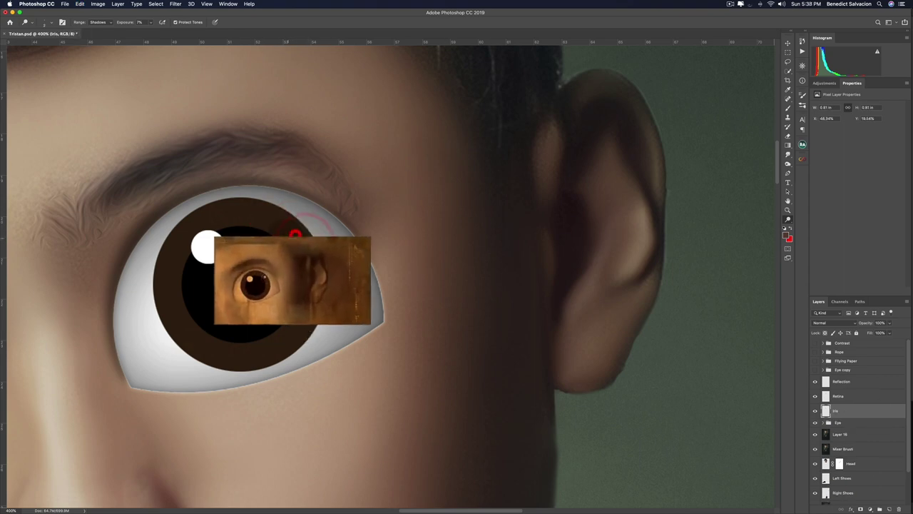
{"action": "mouse_move", "coordinate": [311, 332]}
{"action": "left_mouse_down"}
{"action": "mouse_move", "coordinate": [296, 355]}
{"action": "mouse_move", "coordinate": [253, 371]}
{"action": "mouse_move", "coordinate": [286, 359]}
{"action": "left_mouse_up"}
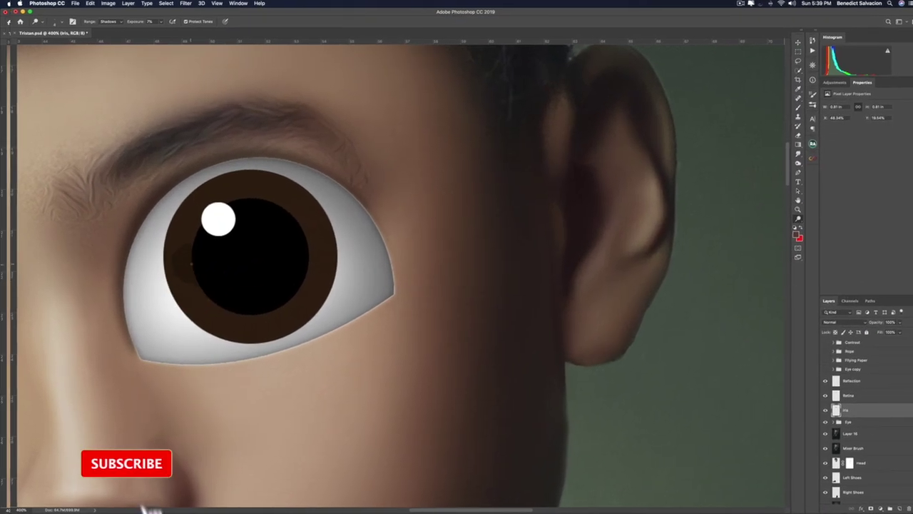
Dodge the iris along its left, right and upper edges around the pupil.
{"action": "mouse_move", "coordinate": [177, 247]}
{"action": "left_mouse_down"}
{"action": "mouse_move", "coordinate": [167, 228]}
{"action": "mouse_move", "coordinate": [192, 202]}
{"action": "mouse_move", "coordinate": [175, 251]}
{"action": "left_mouse_up"}
{"action": "mouse_move", "coordinate": [205, 334]}
{"action": "left_mouse_down"}
{"action": "mouse_move", "coordinate": [202, 312]}
{"action": "mouse_move", "coordinate": [199, 290]}
{"action": "left_mouse_up"}
{"action": "mouse_move", "coordinate": [374, 243]}
{"action": "left_mouse_down"}
{"action": "mouse_move", "coordinate": [343, 248]}
{"action": "mouse_move", "coordinate": [322, 263]}
{"action": "left_mouse_up"}
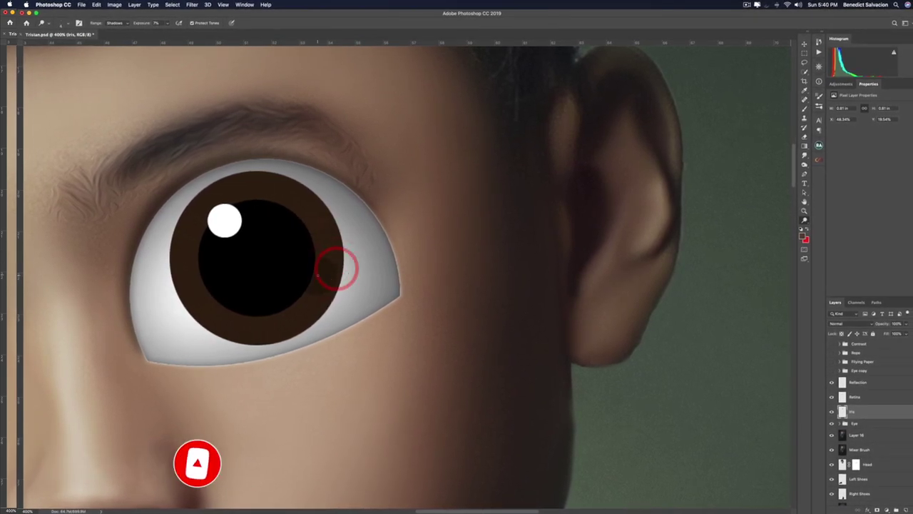
{"action": "left_click_drag", "start_coordinate": [303, 173], "coordinate": [291, 189]}
{"action": "mouse_move", "coordinate": [239, 179]}
{"action": "left_mouse_down"}
{"action": "mouse_move", "coordinate": [246, 198]}
{"action": "mouse_move", "coordinate": [203, 216]}
{"action": "mouse_move", "coordinate": [211, 208]}
{"action": "left_mouse_up"}
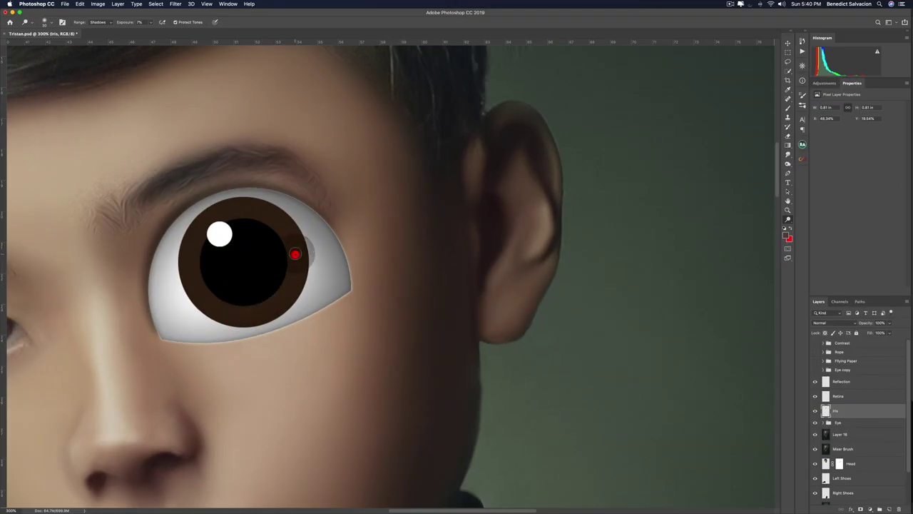
Build up a brighter glow along the iris's right and bottom curve with repeated Dodge strokes.
{"action": "left_click_drag", "start_coordinate": [294, 254], "coordinate": [284, 287]}
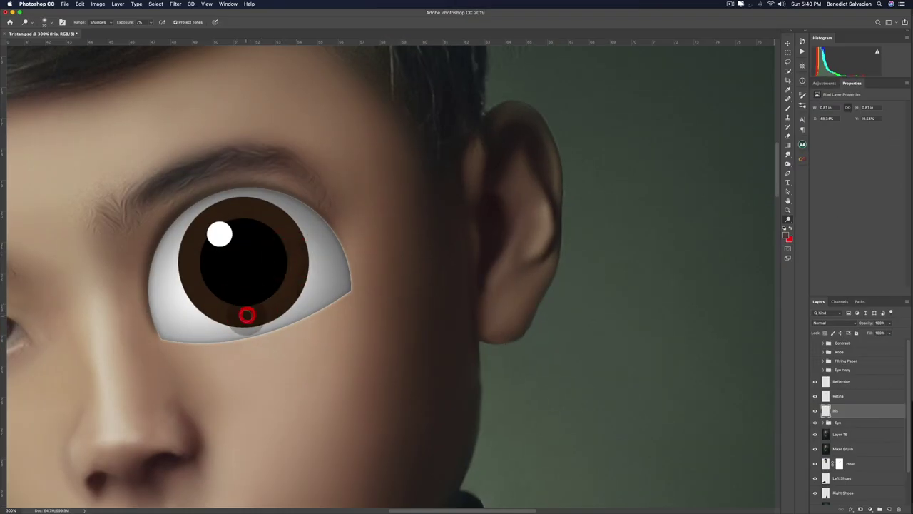
{"action": "mouse_move", "coordinate": [246, 315]}
{"action": "left_mouse_down"}
{"action": "mouse_move", "coordinate": [296, 260]}
{"action": "mouse_move", "coordinate": [264, 311]}
{"action": "mouse_move", "coordinate": [232, 312]}
{"action": "mouse_move", "coordinate": [264, 307]}
{"action": "left_mouse_up"}
{"action": "mouse_move", "coordinate": [249, 314]}
{"action": "left_mouse_down"}
{"action": "mouse_move", "coordinate": [294, 284]}
{"action": "mouse_move", "coordinate": [303, 256]}
{"action": "mouse_move", "coordinate": [266, 302]}
{"action": "mouse_move", "coordinate": [288, 278]}
{"action": "mouse_move", "coordinate": [297, 249]}
{"action": "left_mouse_up"}
{"action": "left_click_drag", "start_coordinate": [260, 313], "coordinate": [237, 311]}
{"action": "key", "text": "super+minus"}
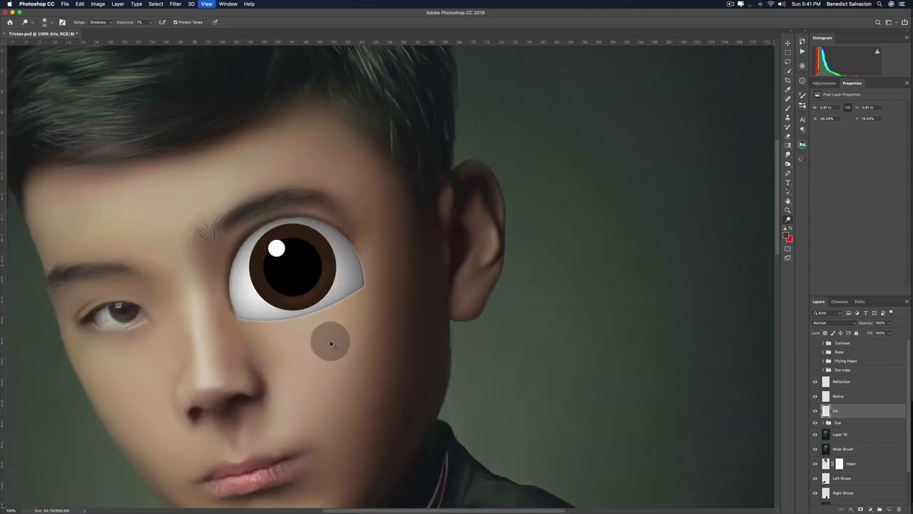
{"action": "mouse_move", "coordinate": [294, 299]}
{"action": "left_mouse_down"}
{"action": "mouse_move", "coordinate": [286, 302]}
{"action": "mouse_move", "coordinate": [294, 299]}
{"action": "left_mouse_up"}
Scale the Retina and Reflection layers down slightly together so more of the iris shows.
{"action": "left_click", "coordinate": [829, 396]}
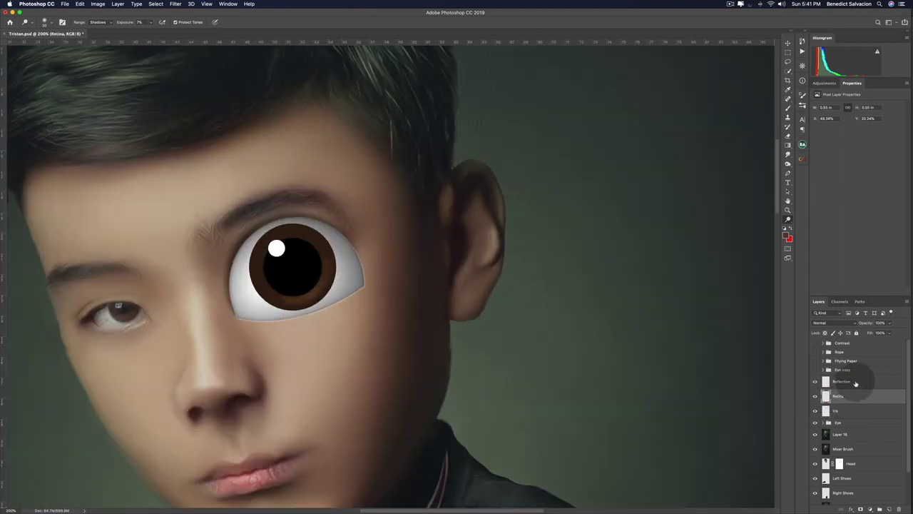
{"action": "left_click", "coordinate": [855, 384], "text": "shift"}
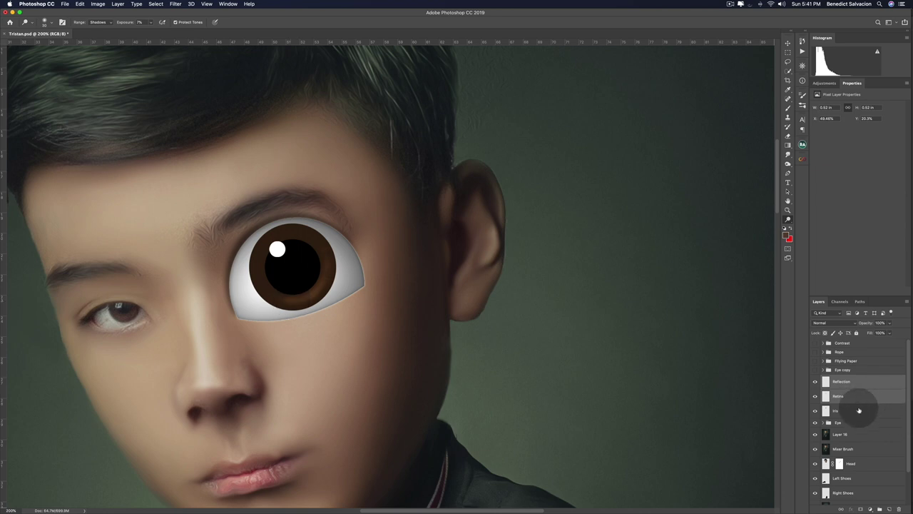
Intensify the glow on the Iris layer's lower-right curve with more Dodge strokes.
{"action": "left_click", "coordinate": [858, 410]}
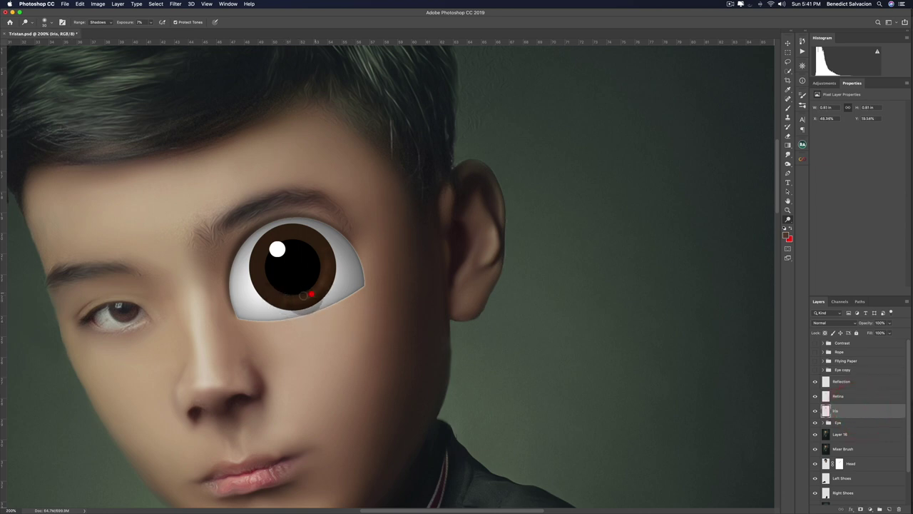
{"action": "mouse_move", "coordinate": [303, 296]}
{"action": "left_mouse_down"}
{"action": "mouse_move", "coordinate": [294, 298]}
{"action": "mouse_move", "coordinate": [323, 284]}
{"action": "mouse_move", "coordinate": [331, 266]}
{"action": "left_mouse_up"}
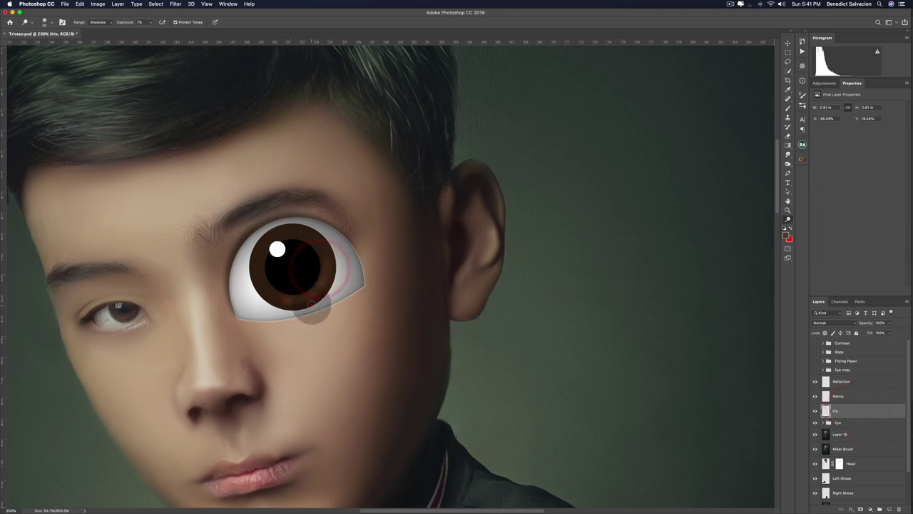
{"action": "mouse_move", "coordinate": [311, 306]}
{"action": "left_mouse_down"}
{"action": "mouse_move", "coordinate": [281, 311]}
{"action": "mouse_move", "coordinate": [298, 304]}
{"action": "left_mouse_up"}
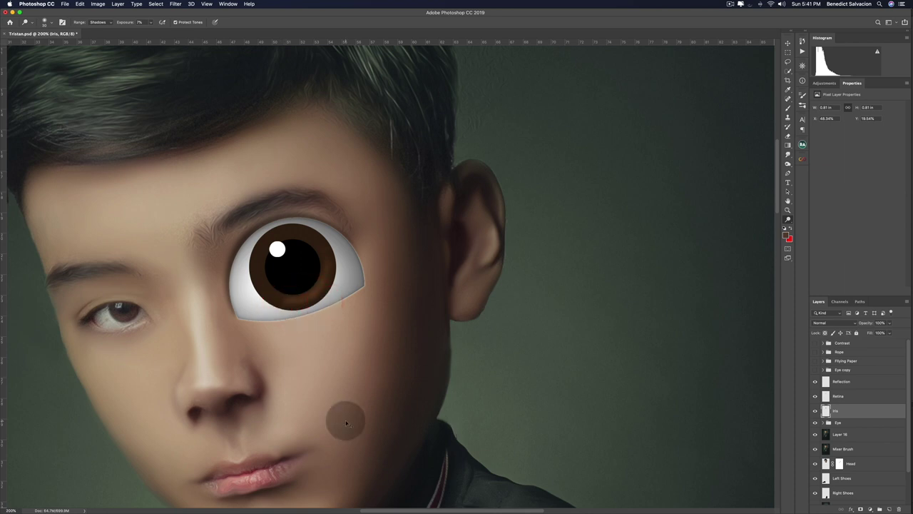
{"action": "key", "text": "super+minus"}
{"action": "key", "text": "super+minus"}
{"action": "key", "text": "super+minus"}
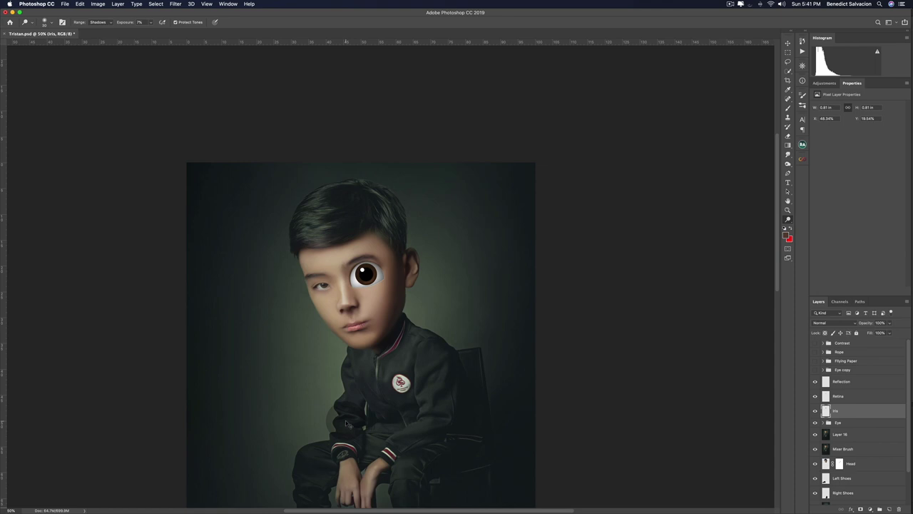
Add a black Multiply inner shadow to the Iris layer at 64% opacity, with reduced distance and size and a little choke.
{"action": "key", "text": "super+1"}
{"action": "double_click", "coordinate": [883, 412]}
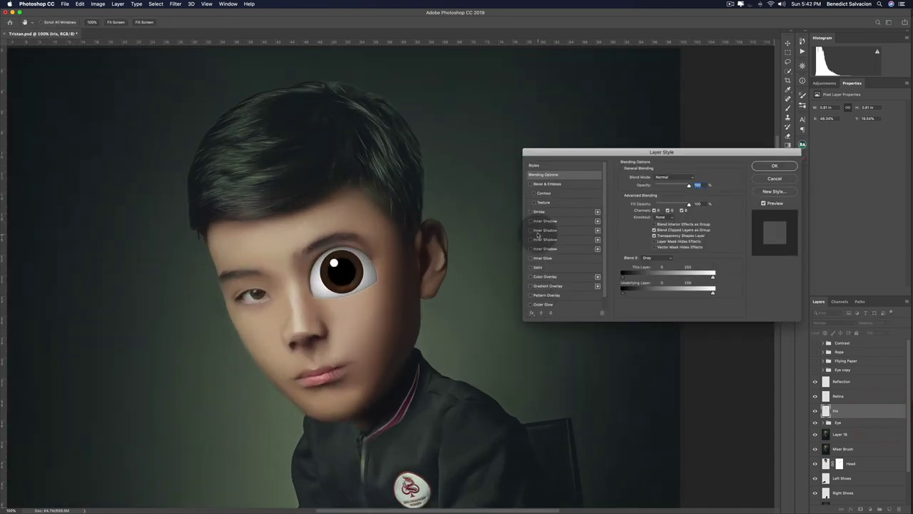
{"action": "left_click", "coordinate": [532, 221]}
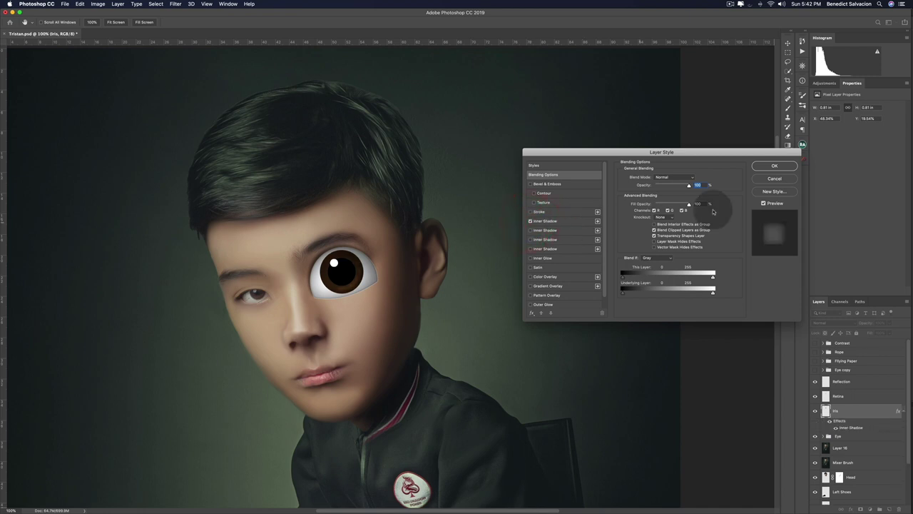
{"action": "left_click", "coordinate": [564, 222]}
{"action": "left_click_drag", "start_coordinate": [673, 189], "coordinate": [668, 189]}
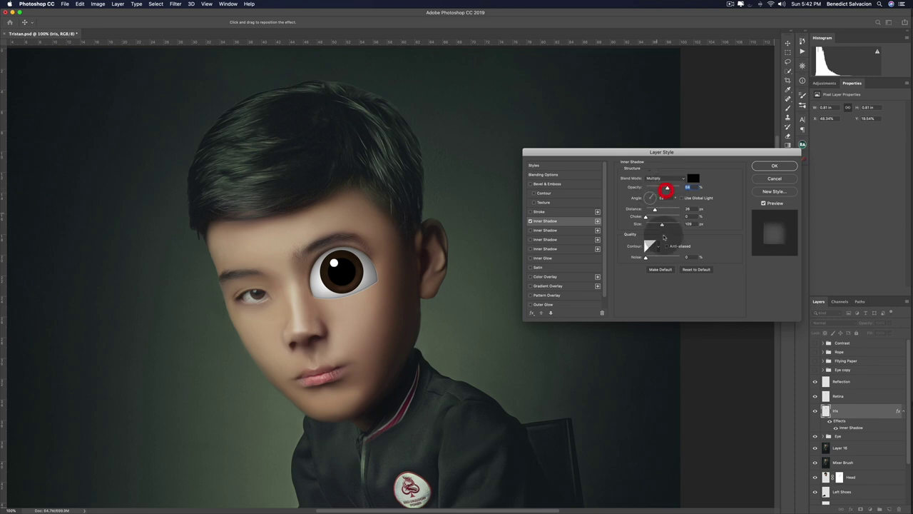
{"action": "mouse_move", "coordinate": [658, 225]}
{"action": "left_mouse_down"}
{"action": "mouse_move", "coordinate": [647, 224]}
{"action": "mouse_move", "coordinate": [661, 225]}
{"action": "mouse_move", "coordinate": [652, 219]}
{"action": "left_mouse_up"}
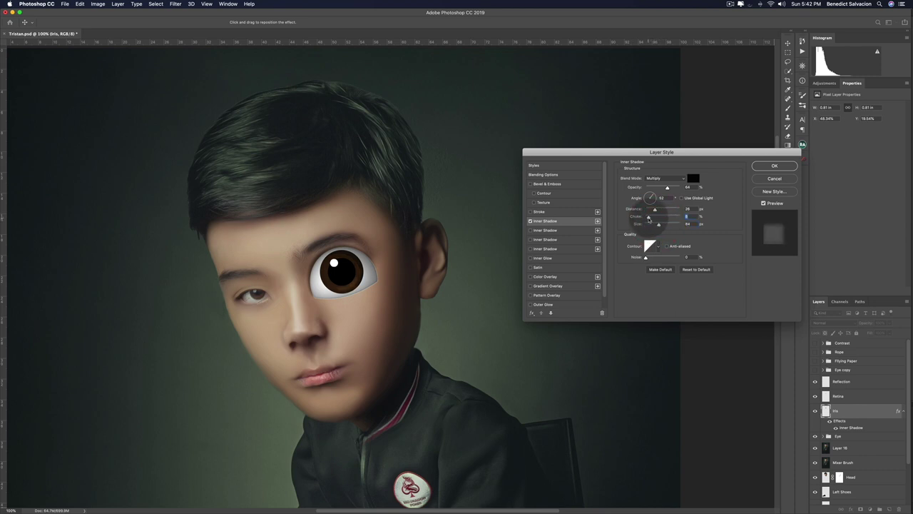
{"action": "left_click", "coordinate": [648, 217]}
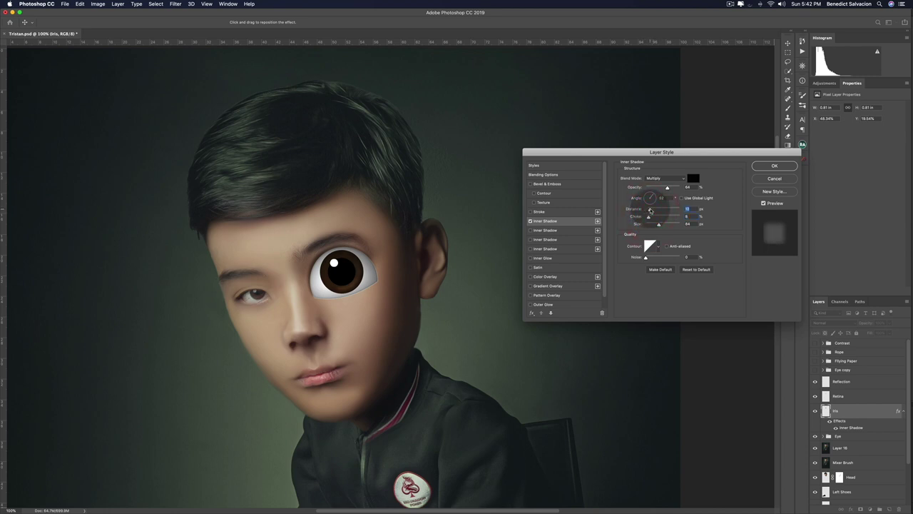
{"action": "left_click", "coordinate": [775, 165]}
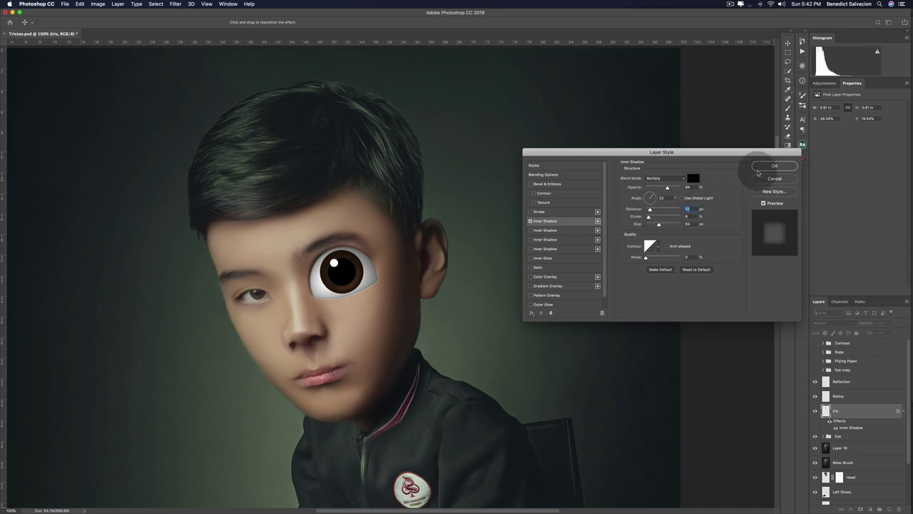
{"action": "left_click", "coordinate": [787, 164]}
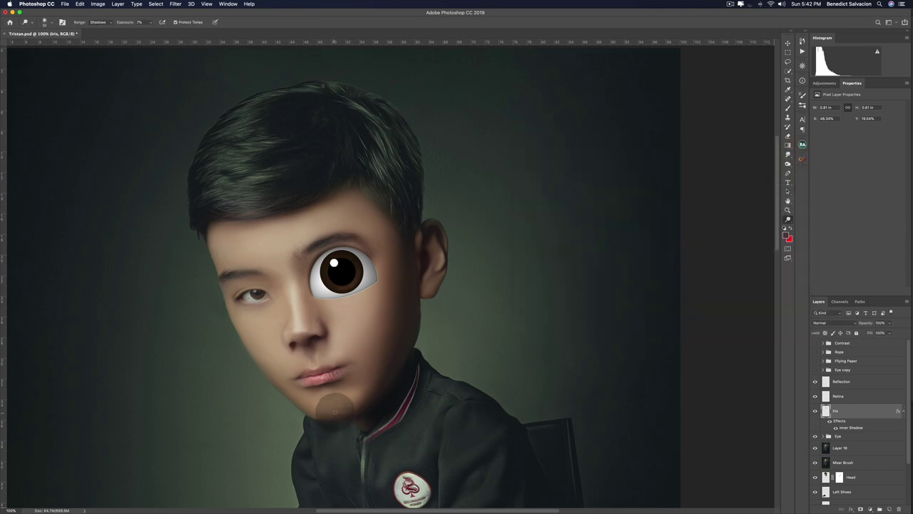
Examine the shaded cartoon eye close up and within the whole portrait.
{"action": "key", "text": "super+plus"}
{"action": "key", "text": "super+plus"}
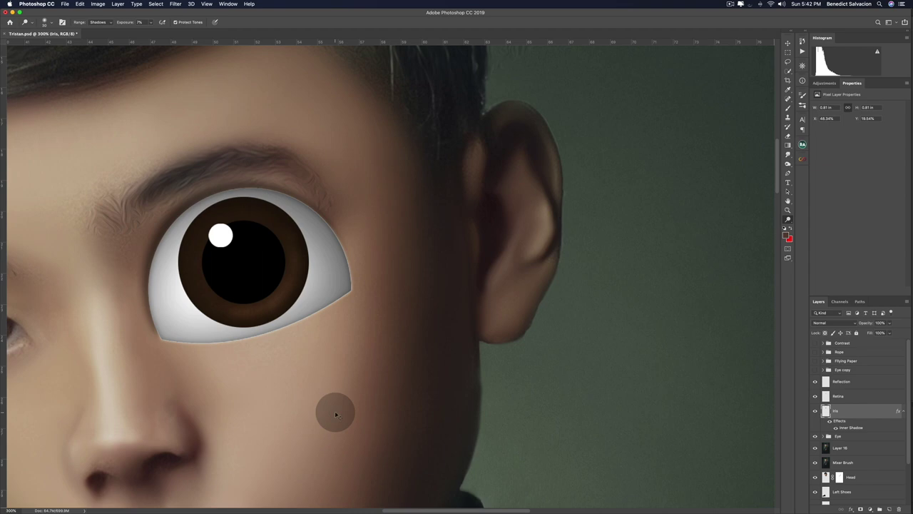
{"action": "key", "text": "super+minus"}
{"action": "key", "text": "super+minus"}
{"action": "key", "text": "super+minus"}
{"action": "key", "text": "super+minus"}
{"action": "key", "text": "super+minus"}
{"action": "key", "text": "super+minus"}
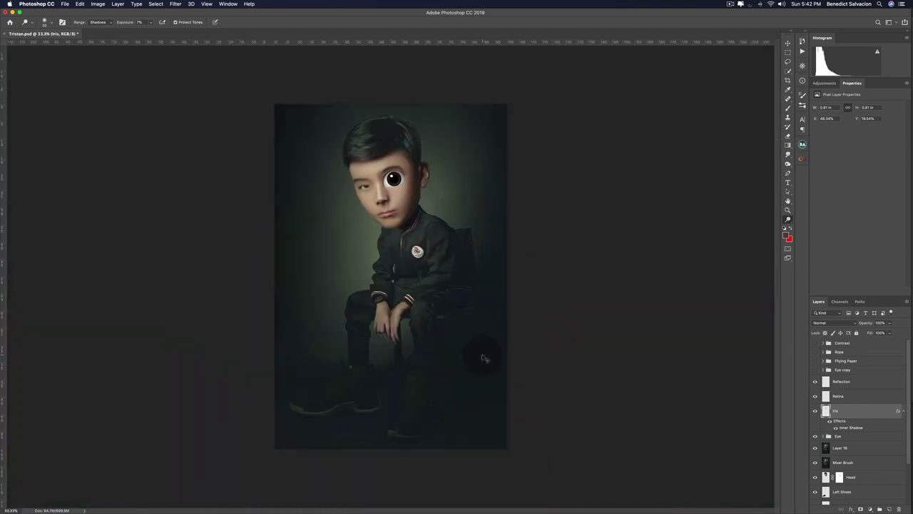
Group the Iris, Retina and Reflection layers into a group named Iris.
{"action": "key", "text": "super+plus"}
{"action": "key", "text": "super+plus"}
{"action": "left_click", "coordinate": [866, 381], "text": "shift"}
{"action": "key", "text": "super+g"}
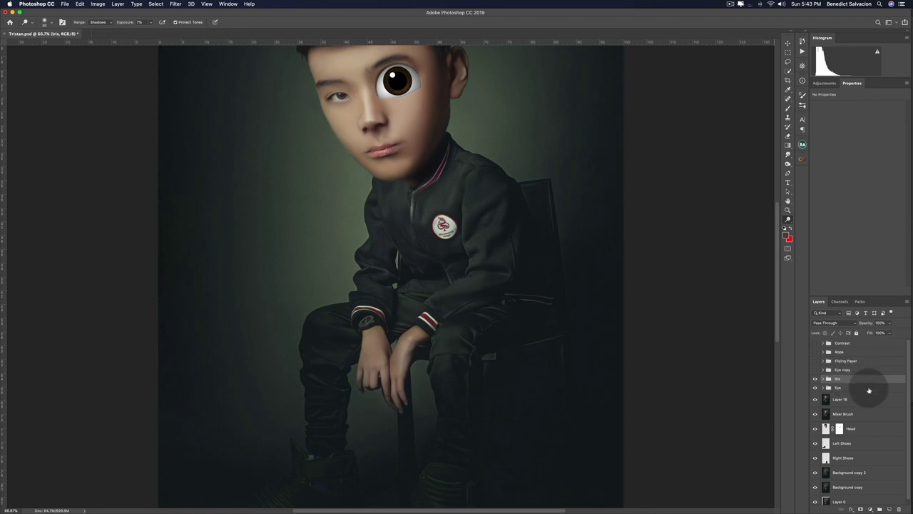
Duplicate the Iris and Eye groups together and flip the copies horizontally.
{"action": "left_click", "coordinate": [869, 389], "text": "shift"}
{"action": "key", "text": "super+j"}
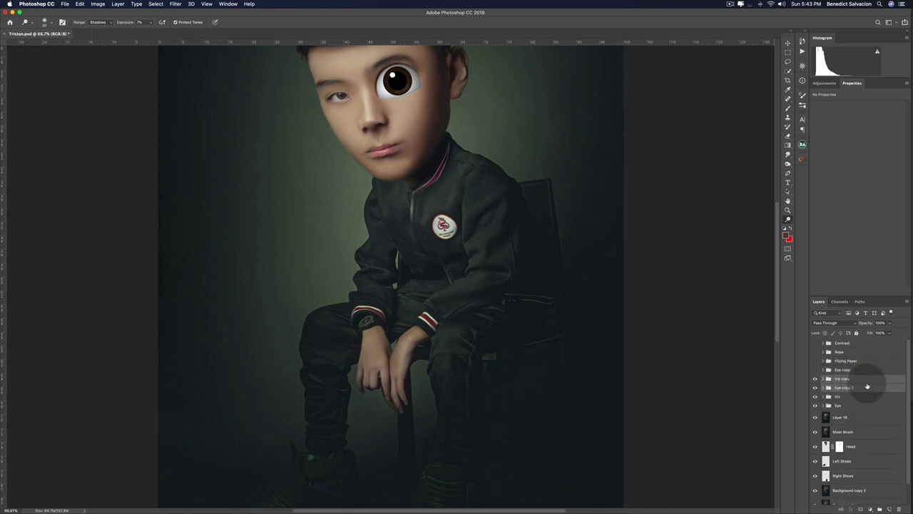
{"action": "key", "text": "super+t"}
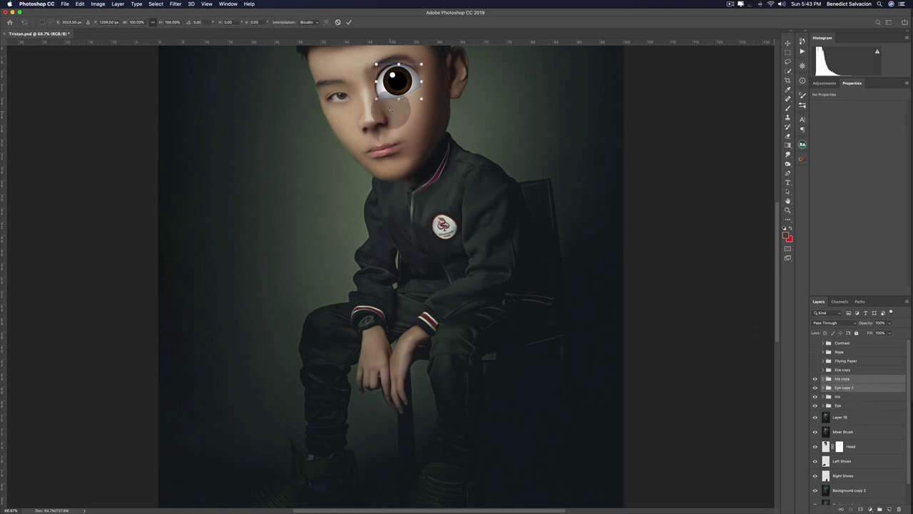
{"action": "right_click", "coordinate": [381, 91]}
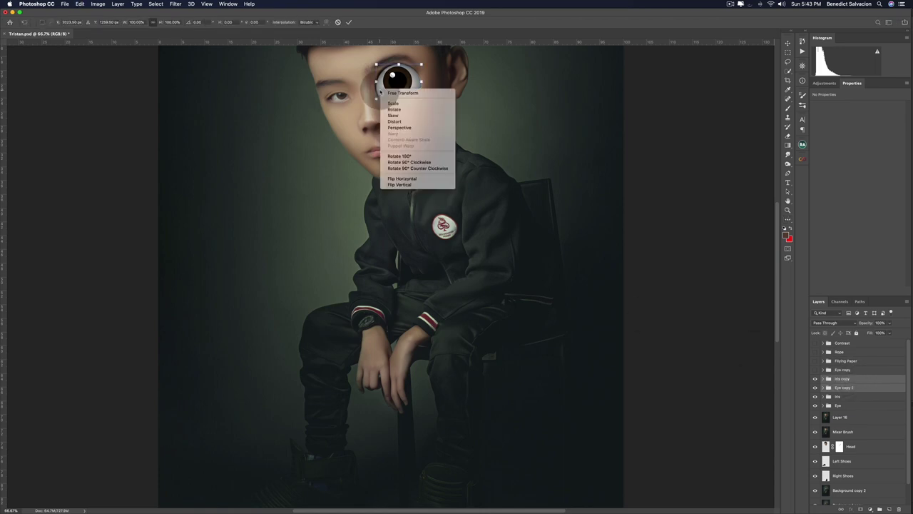
{"action": "left_click", "coordinate": [412, 179]}
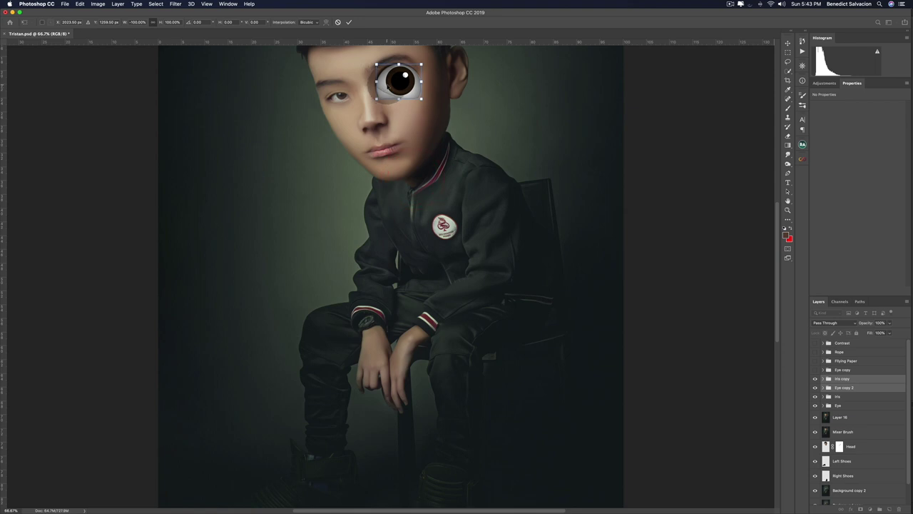
Move the flipped Iris and Eye group copies over the portrait's other eye and apply the transform.
{"action": "left_click_drag", "start_coordinate": [391, 94], "coordinate": [364, 112]}
{"action": "key", "text": "Return"}
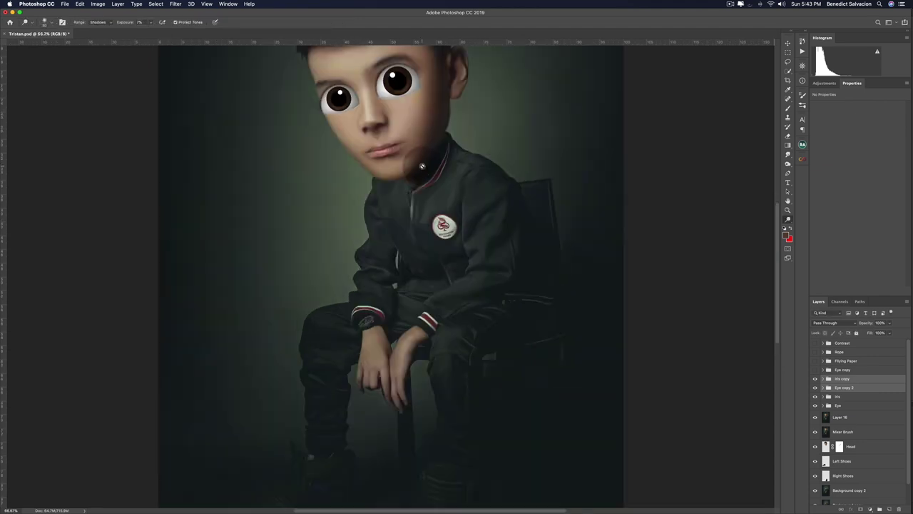
{"action": "left_click_drag", "start_coordinate": [421, 167], "coordinate": [411, 159]}
Reposition the irises within both cartoon eyes, starting with the Iris copy group.
{"action": "left_click", "coordinate": [877, 379]}
{"action": "key", "text": "v"}
{"action": "left_click_drag", "start_coordinate": [312, 92], "coordinate": [320, 90]}
{"action": "left_click", "coordinate": [369, 72]}
{"action": "key", "text": "super+minus"}
{"action": "left_click", "coordinate": [354, 141]}
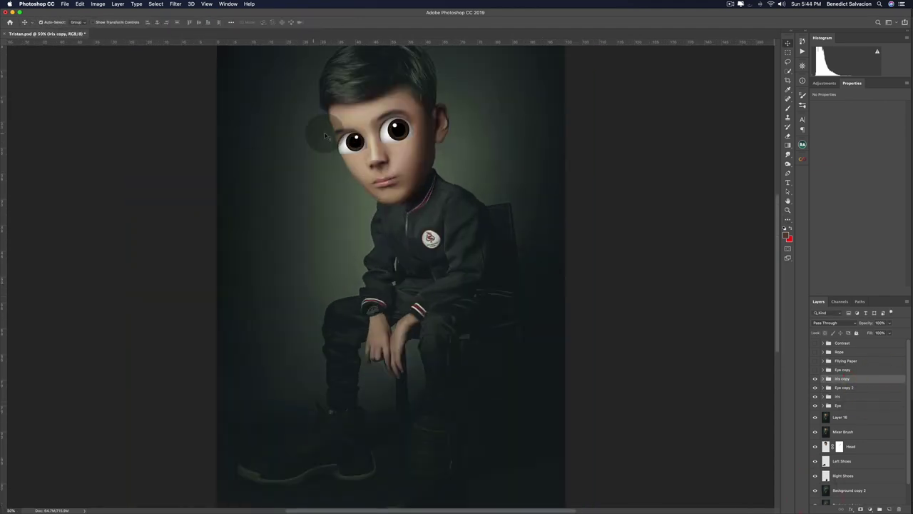
{"action": "left_click", "coordinate": [388, 179]}
{"action": "left_click_drag", "start_coordinate": [400, 126], "coordinate": [403, 124]}
Fine-tune the Eye copy 2 group with Free Transform and nudge the smaller eye slightly into place.
{"action": "left_click", "coordinate": [891, 388]}
{"action": "key", "text": "super+t"}
{"action": "key", "text": "Return"}
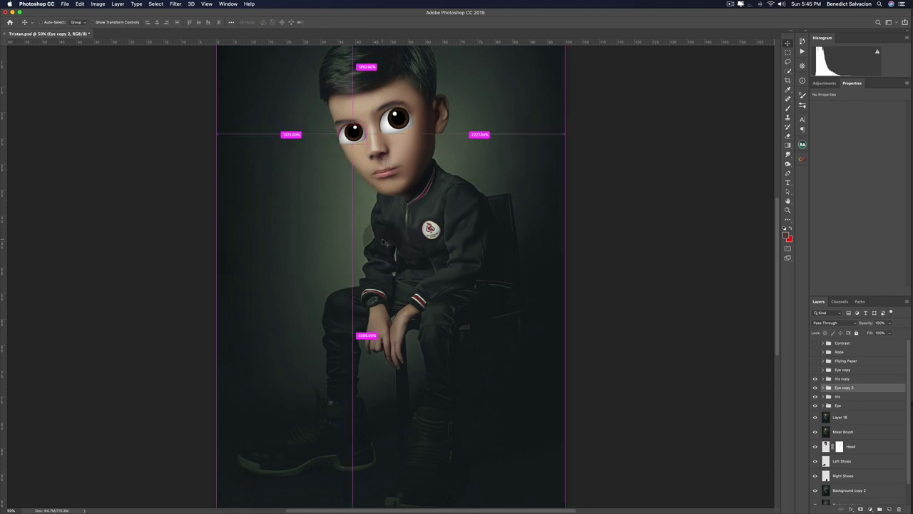
{"action": "key", "text": "super+minus"}
{"action": "key", "text": "super+minus"}
{"action": "key", "text": "super+plus"}
{"action": "key", "text": "super+plus"}
{"action": "left_click_drag", "start_coordinate": [354, 141], "coordinate": [352, 142]}
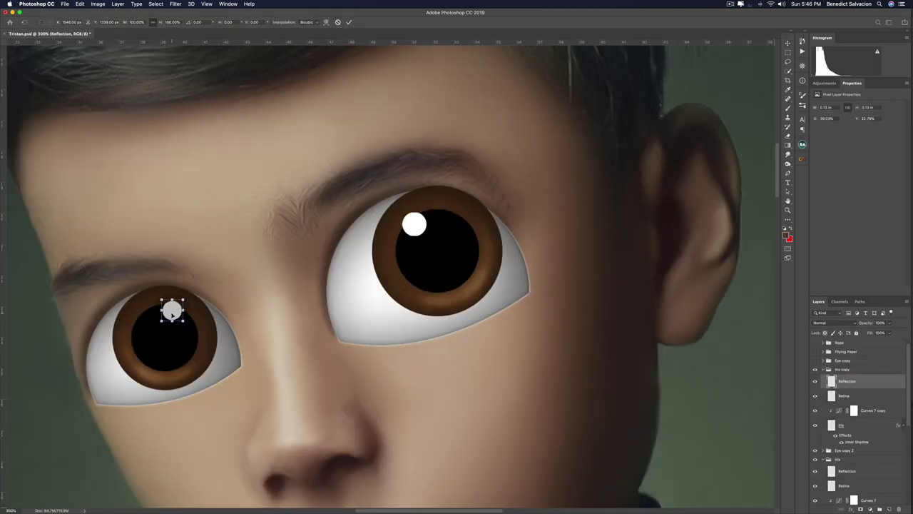
Move the Iris copy group's Reflection to the upper-left edge of its pupil, matching the larger eye's highlight.
{"action": "left_click_drag", "start_coordinate": [173, 315], "coordinate": [142, 326]}
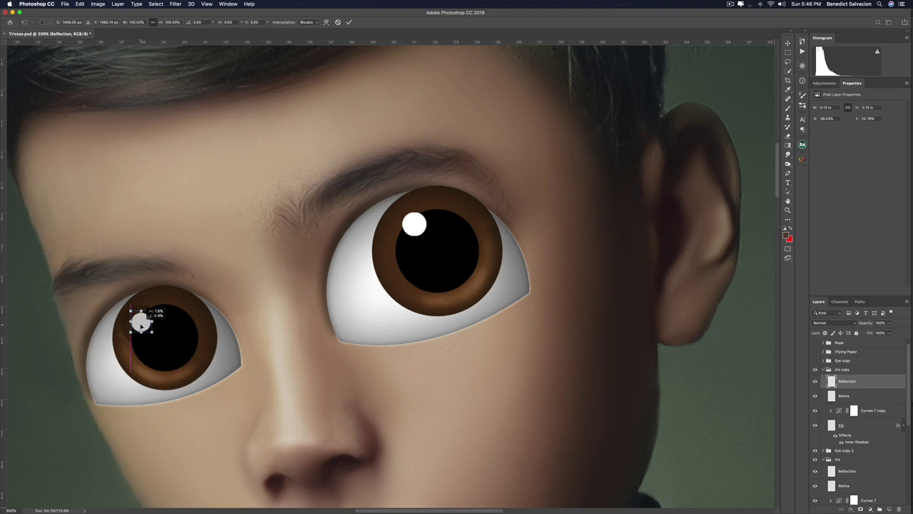
{"action": "key", "text": "Return"}
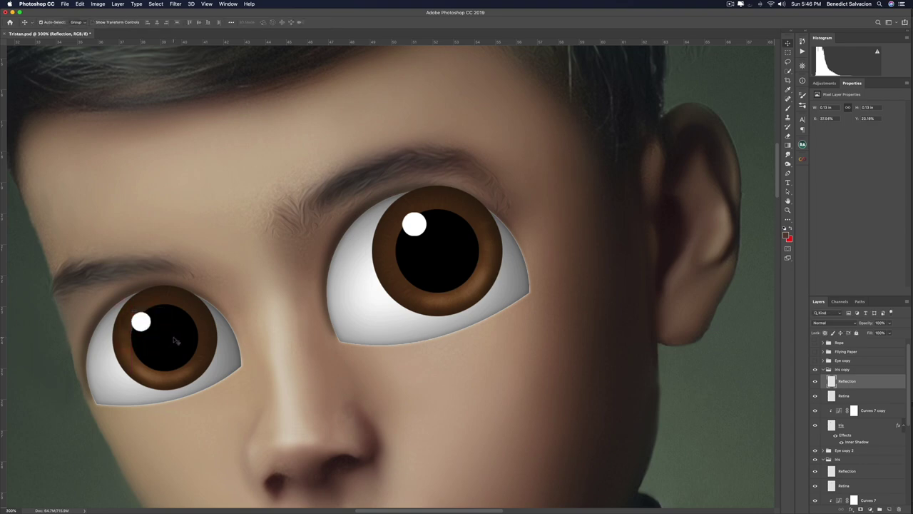
{"action": "key", "text": "super+minus"}
{"action": "key", "text": "super+minus"}
{"action": "key", "text": "super+minus"}
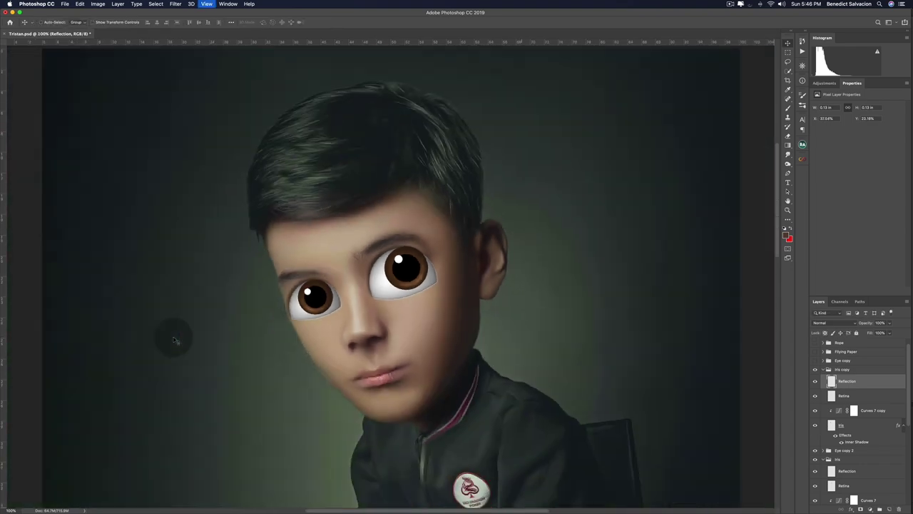
Apply a 2.6-pixel Gaussian Blur to the Reflection layers of both eyes.
{"action": "left_click_drag", "start_coordinate": [670, 269], "coordinate": [666, 269]}
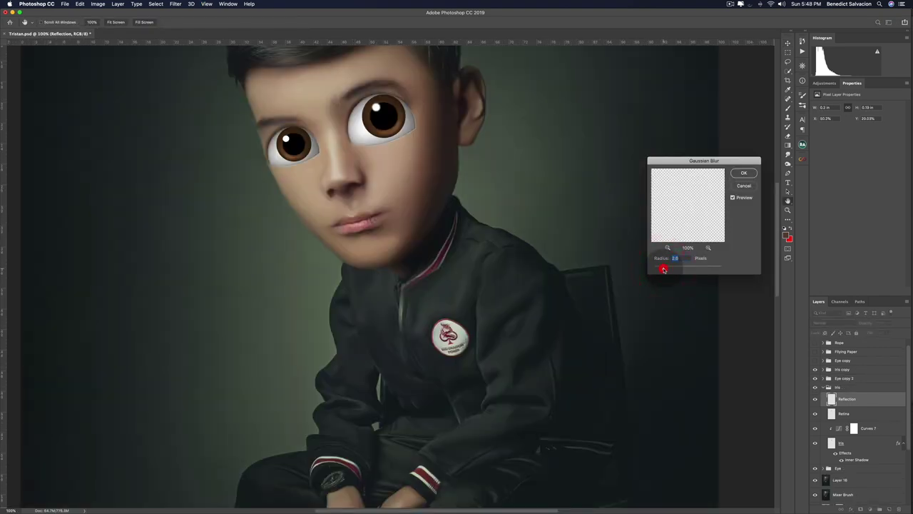
{"action": "left_click", "coordinate": [747, 173]}
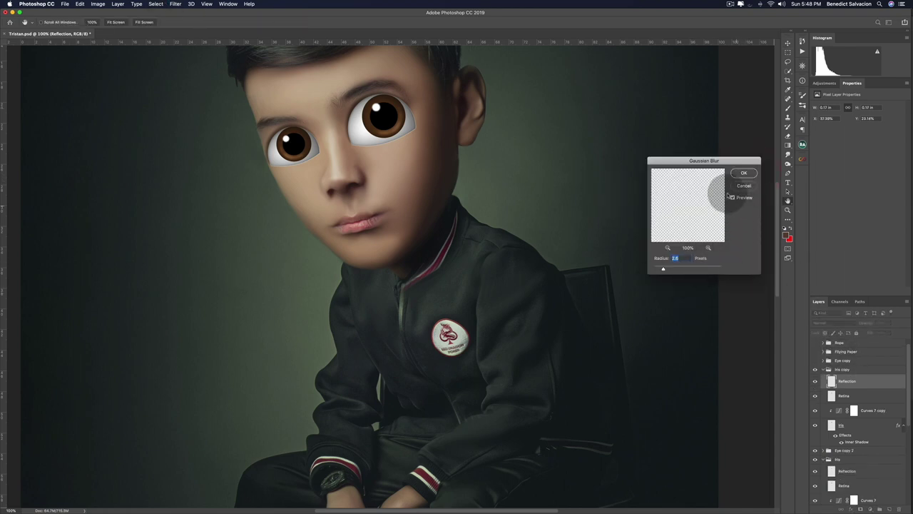
{"action": "left_click", "coordinate": [743, 174]}
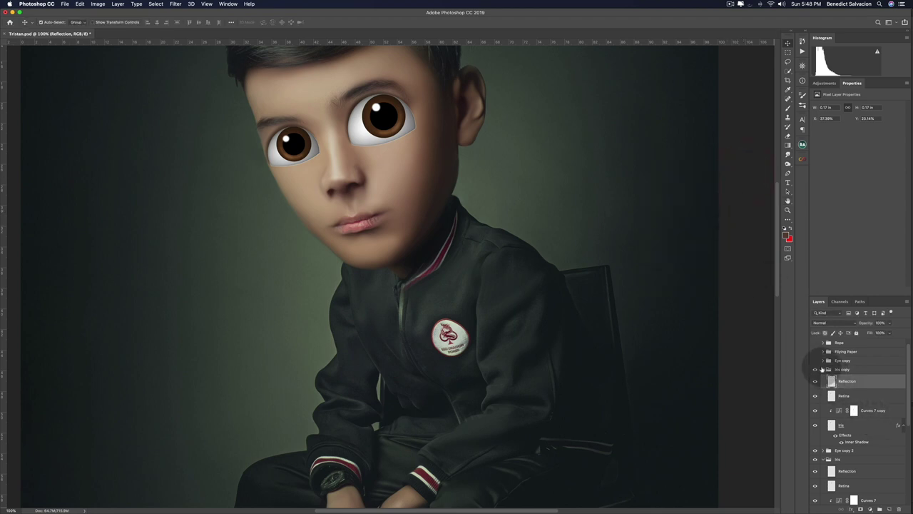
Nudge the Reflection layer in the Iris group slightly down and left within the larger eye.
{"action": "left_click", "coordinate": [822, 369]}
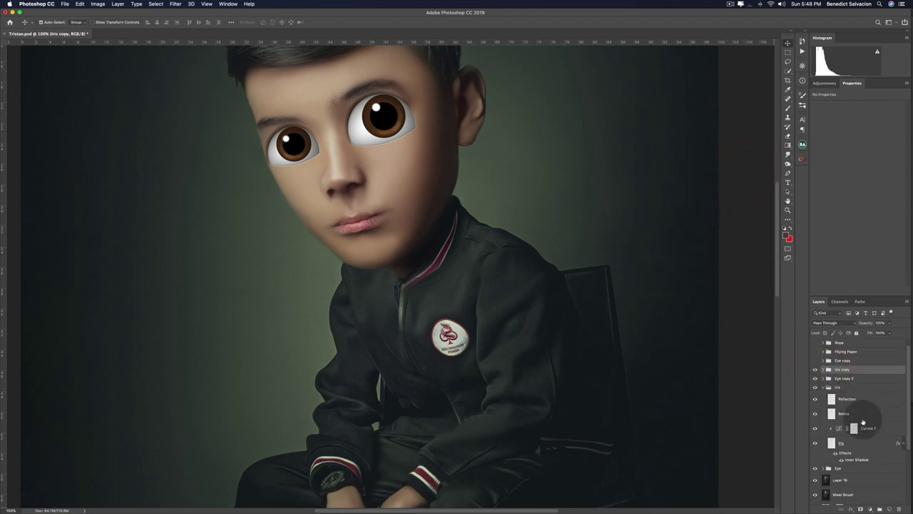
{"action": "left_click", "coordinate": [861, 400]}
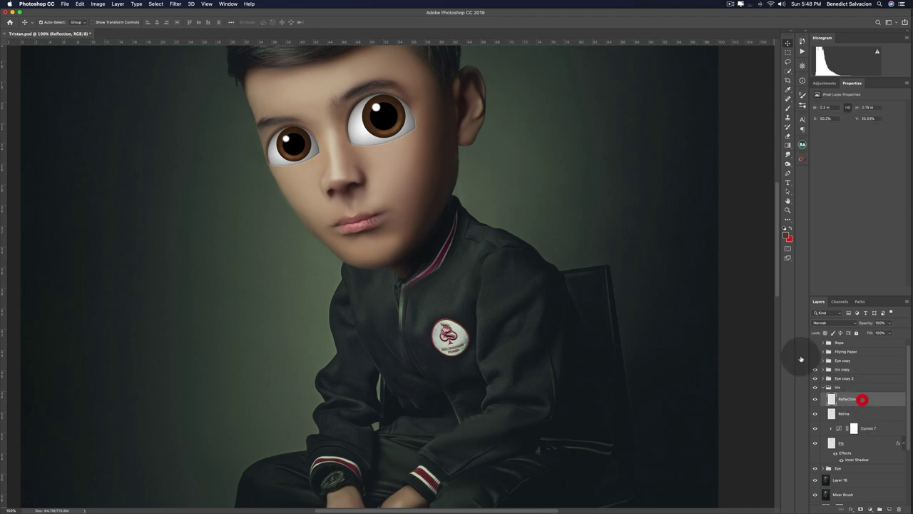
{"action": "left_click", "coordinate": [376, 107]}
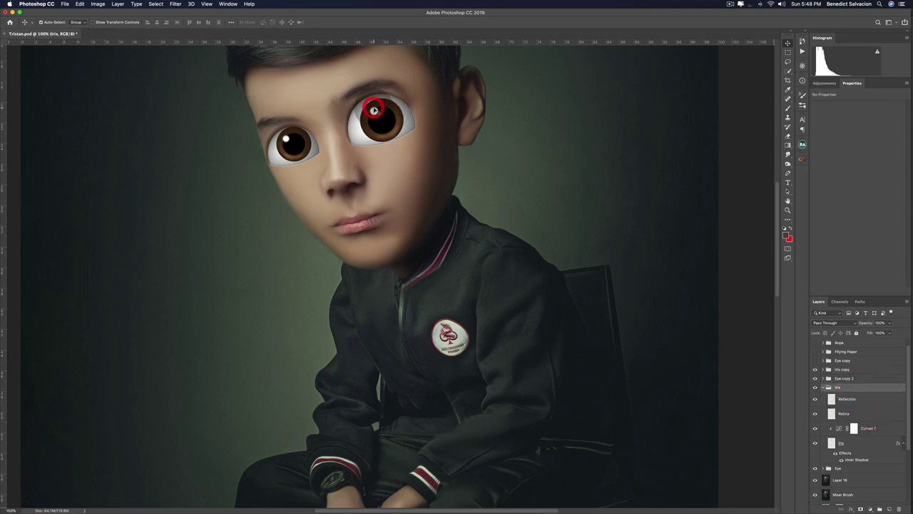
{"action": "key", "text": "super+t"}
{"action": "left_click", "coordinate": [492, 209]}
{"action": "left_click", "coordinate": [865, 398]}
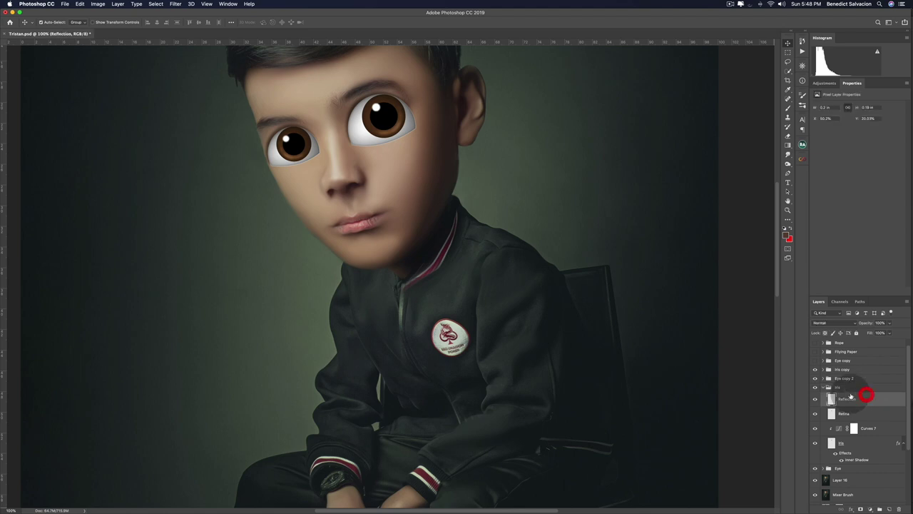
{"action": "key", "text": "super+t"}
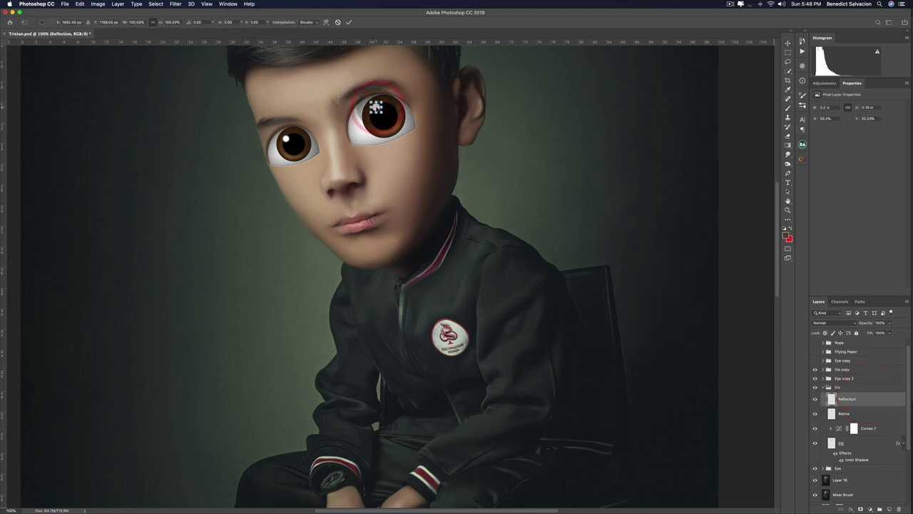
{"action": "left_click_drag", "start_coordinate": [376, 107], "coordinate": [376, 108]}
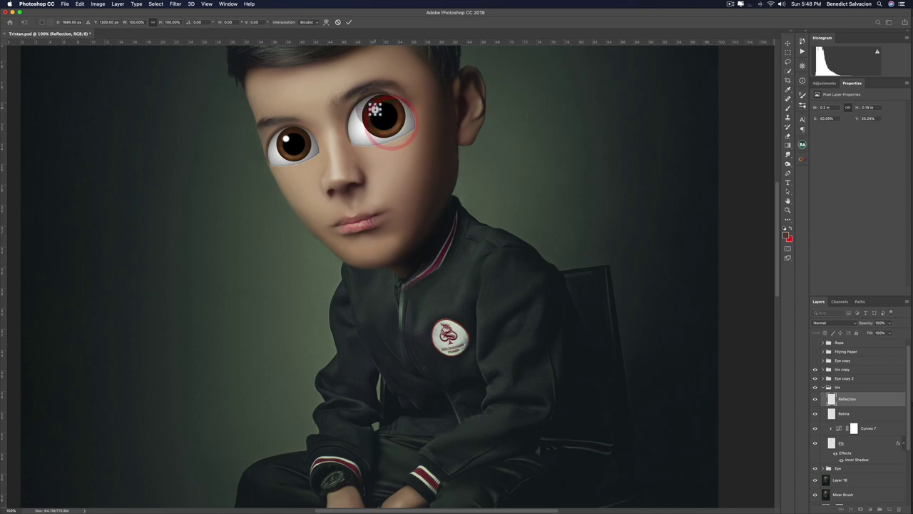
{"action": "left_click", "coordinate": [423, 153]}
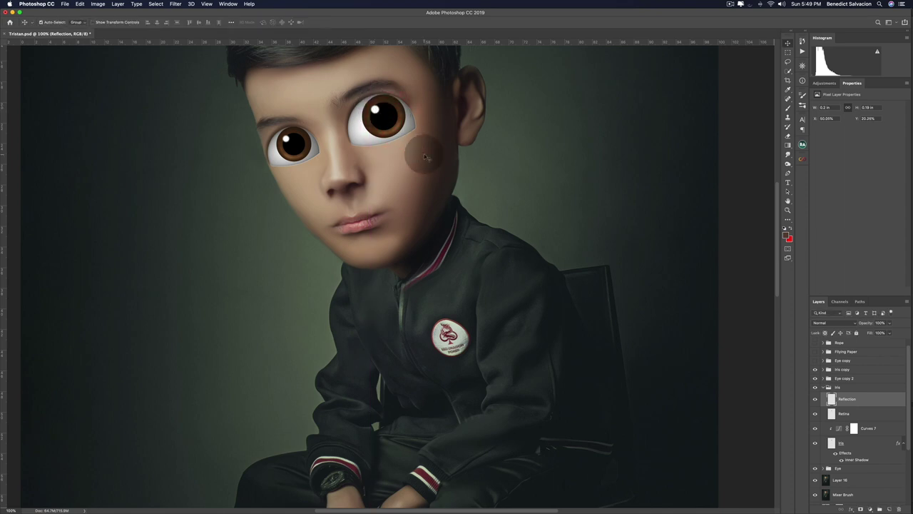
{"action": "scroll", "coordinate": [423, 154], "scroll_direction": "down", "scroll_amount": 5}
{"action": "scroll", "coordinate": [846, 391], "scroll_direction": "down", "scroll_amount": 1}
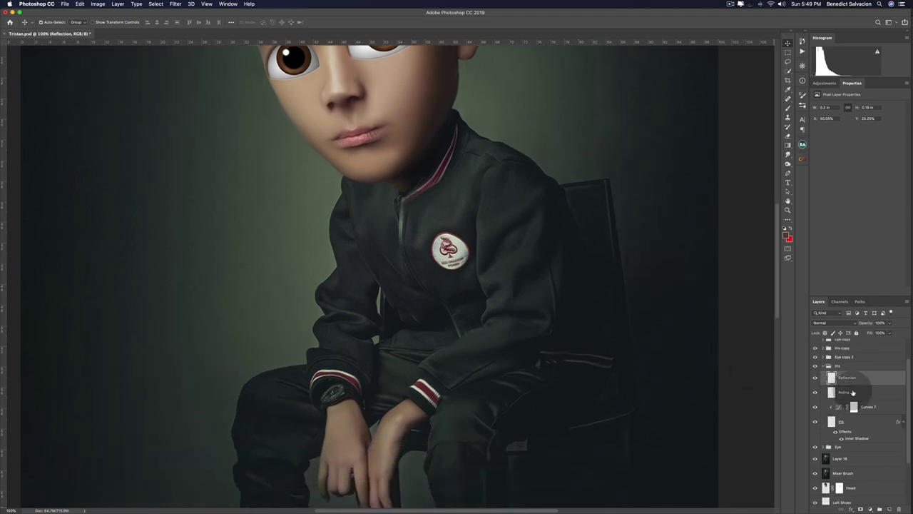
{"action": "left_click", "coordinate": [846, 392]}
{"action": "scroll", "coordinate": [428, 149], "scroll_direction": "up", "scroll_amount": 3}
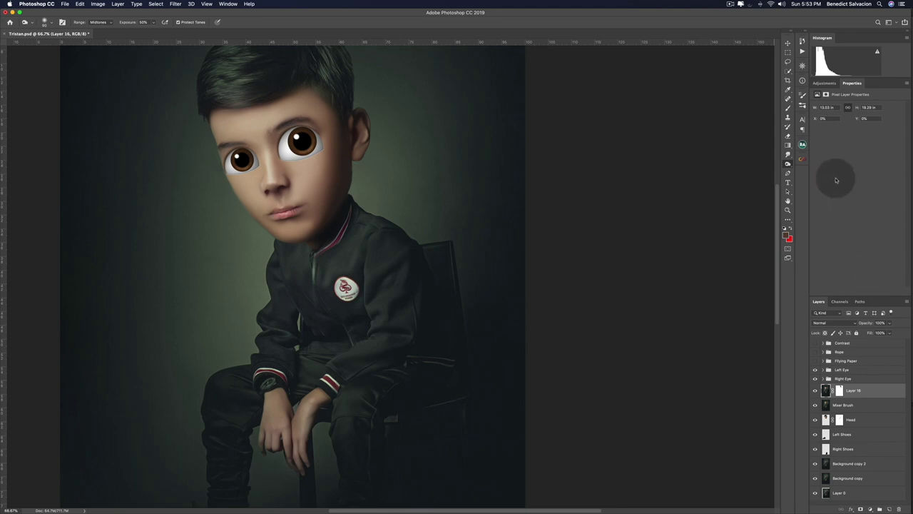
Add a darkening Curves adjustment above Layer 16 with a point at input 149, output 86, and invert its mask.
{"action": "left_click", "coordinate": [827, 83]}
{"action": "left_click", "coordinate": [848, 99]}
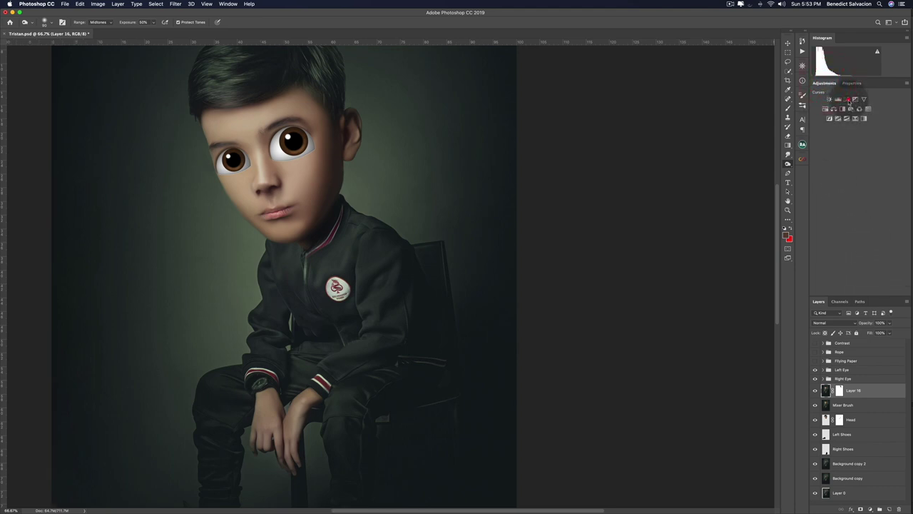
{"action": "left_click_drag", "start_coordinate": [864, 158], "coordinate": [871, 172]}
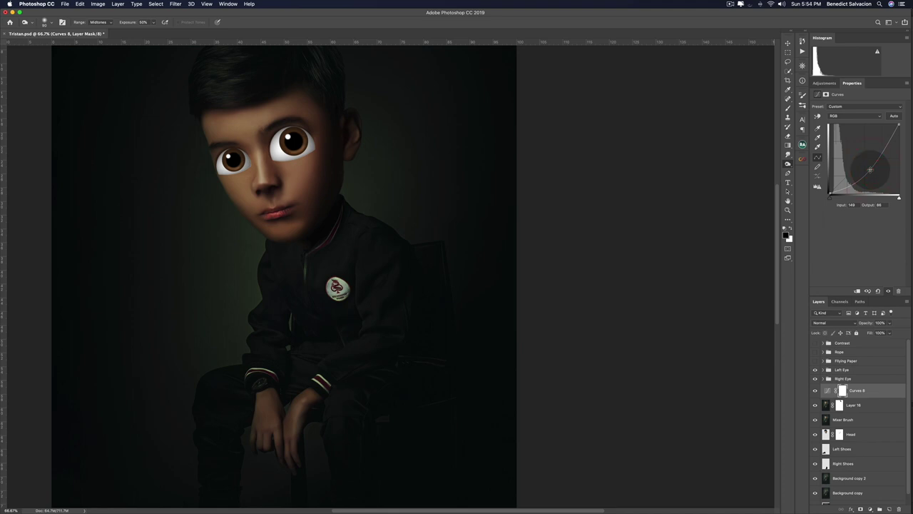
{"action": "key", "text": "super+i"}
Paint white at 5% opacity on the darkening Curves mask to shade the skin around the larger eye and nose bridge.
{"action": "scroll", "coordinate": [261, 152], "scroll_direction": "right", "scroll_amount": 1}
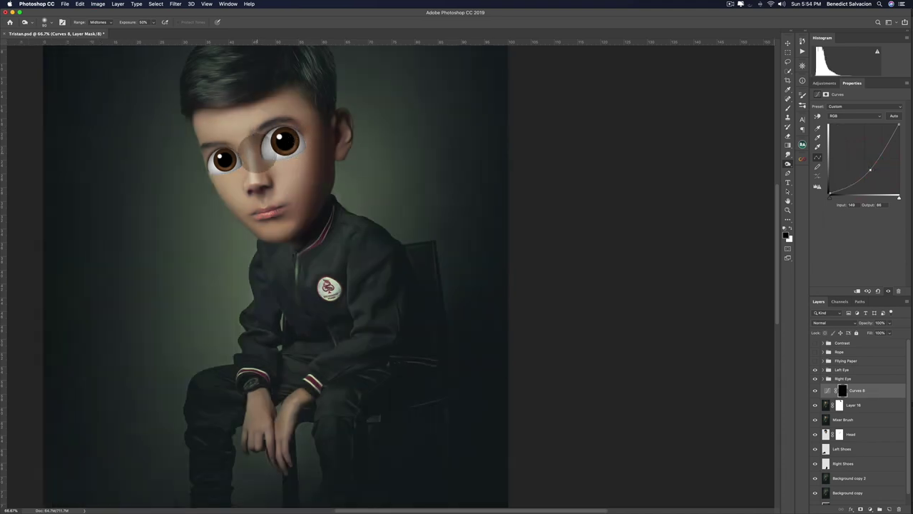
{"action": "key", "text": "b"}
{"action": "key", "text": "x"}
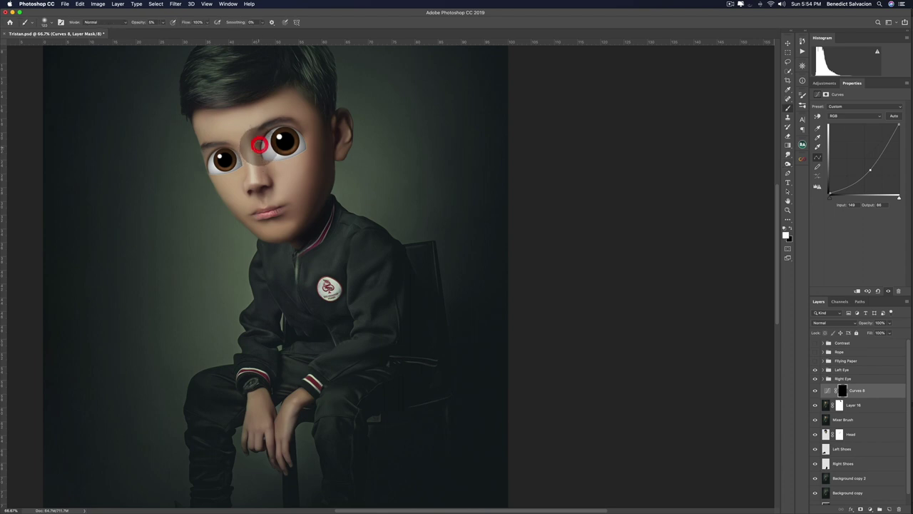
{"action": "mouse_move", "coordinate": [259, 145]}
{"action": "left_mouse_down"}
{"action": "mouse_move", "coordinate": [289, 128]}
{"action": "mouse_move", "coordinate": [304, 142]}
{"action": "mouse_move", "coordinate": [294, 133]}
{"action": "left_mouse_up"}
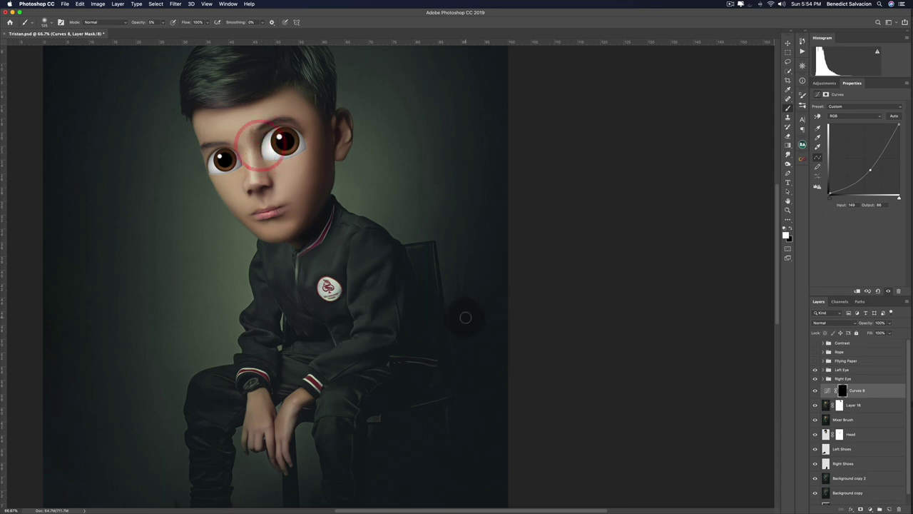
{"action": "key", "text": "super+minus"}
{"action": "key", "text": "super+minus"}
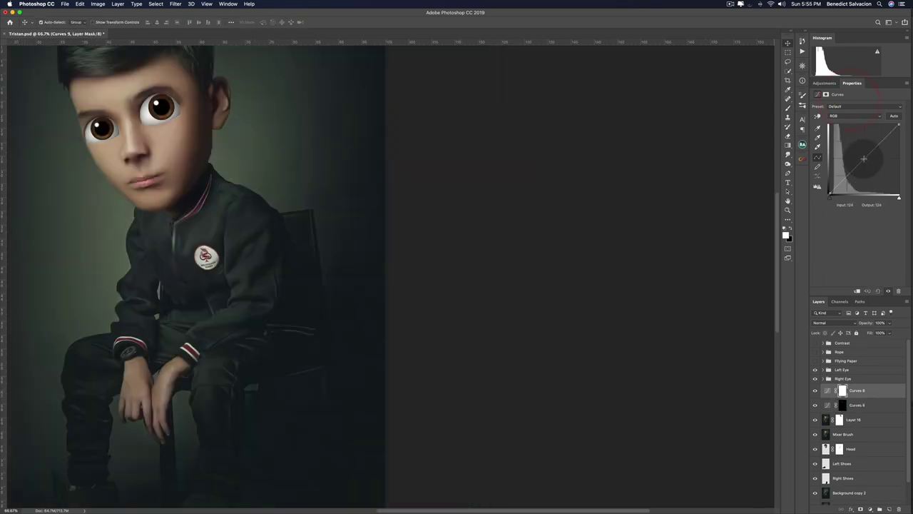
Brighten the second Curves adjustment with a point at input 104, output 164, and invert its mask.
{"action": "left_click_drag", "start_coordinate": [864, 158], "coordinate": [858, 148]}
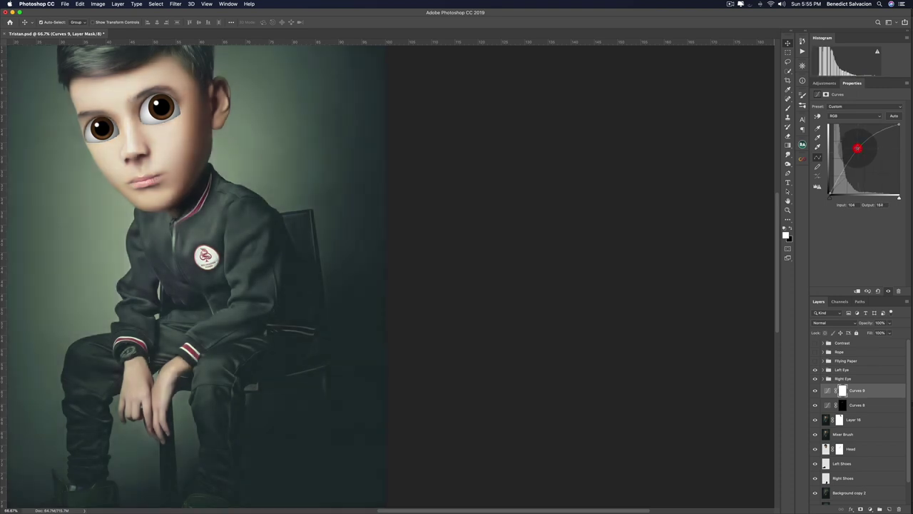
{"action": "key", "text": "super+i"}
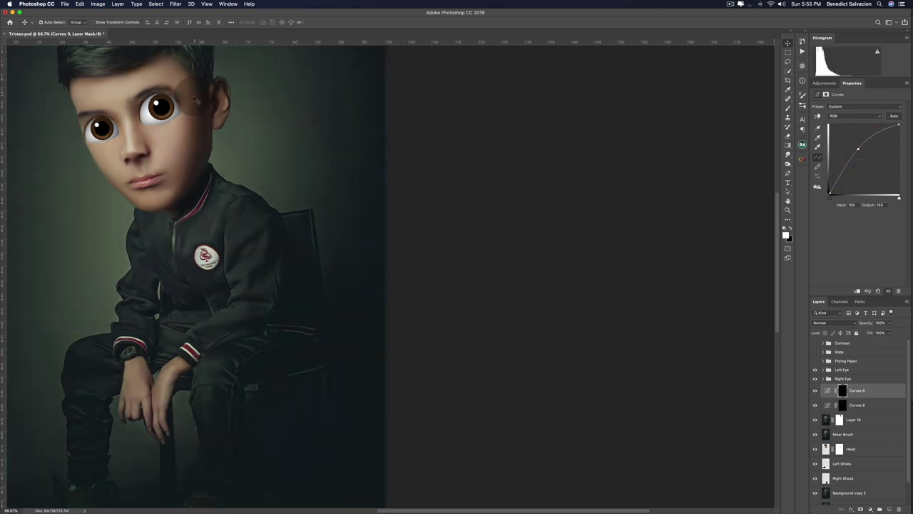
Paint white at 5% opacity with a smaller brush on the brightening Curves mask beside the larger eye's outer edge.
{"action": "key", "text": "b"}
{"action": "scroll", "coordinate": [192, 100], "scroll_direction": "right", "scroll_amount": 1}
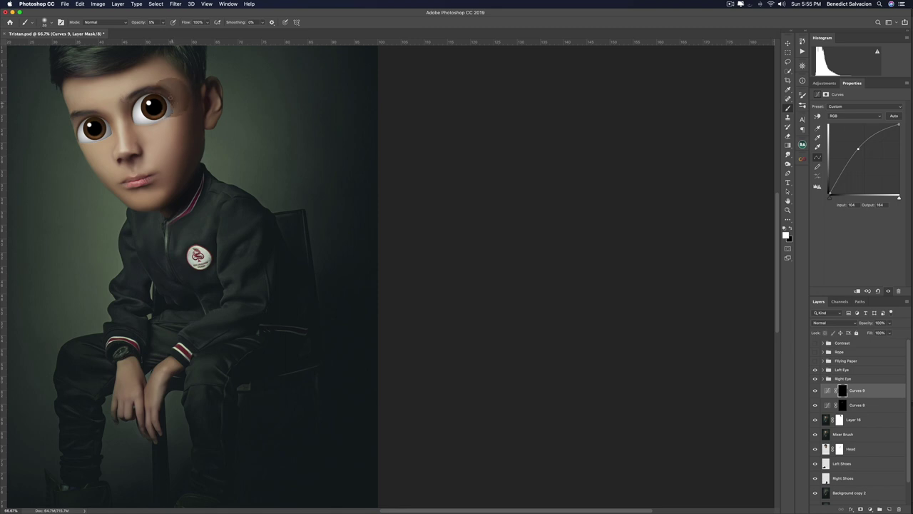
{"action": "left_click_drag", "start_coordinate": [170, 98], "coordinate": [170, 97]}
{"action": "key", "text": "["}
{"action": "mouse_move", "coordinate": [172, 97]}
{"action": "left_mouse_down"}
{"action": "mouse_move", "coordinate": [178, 109]}
{"action": "mouse_move", "coordinate": [173, 93]}
{"action": "mouse_move", "coordinate": [174, 104]}
{"action": "mouse_move", "coordinate": [152, 90]}
{"action": "mouse_move", "coordinate": [173, 92]}
{"action": "left_mouse_up"}
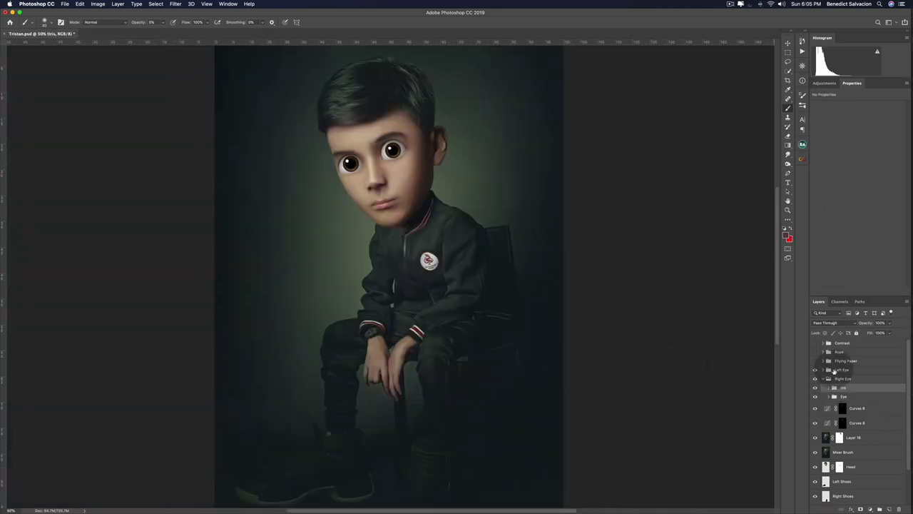
Collapse the Right Eye group, expand and show the Flying Paper group, and disable its paper layer's mask.
{"action": "left_click", "coordinate": [824, 378]}
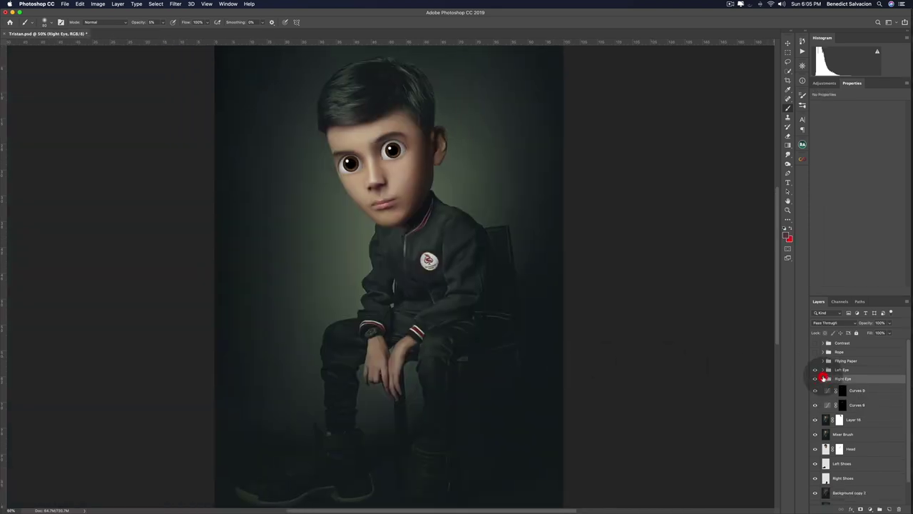
{"action": "left_click", "coordinate": [824, 361]}
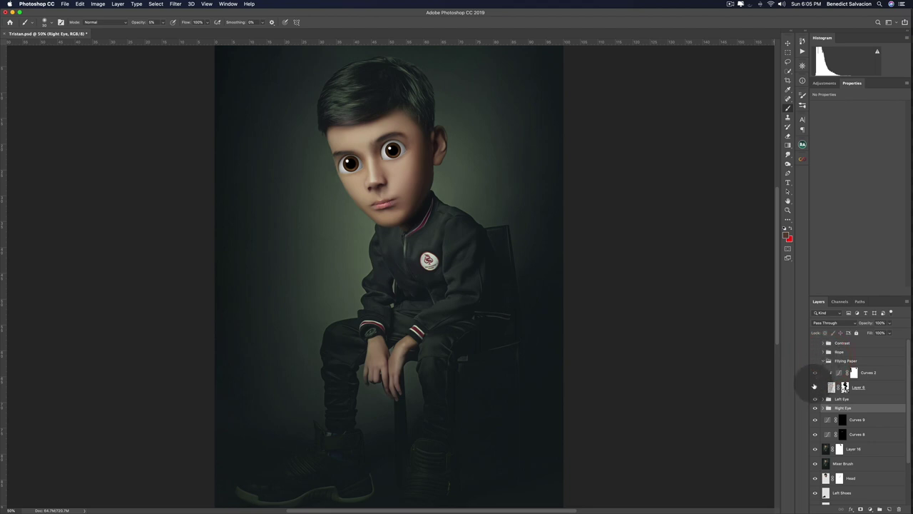
{"action": "left_click", "coordinate": [815, 362]}
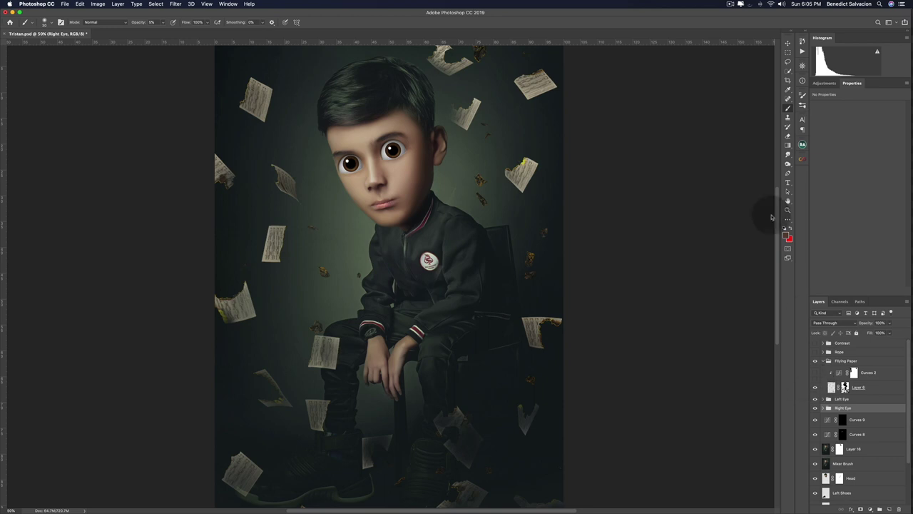
{"action": "left_click_drag", "start_coordinate": [750, 98], "coordinate": [732, 108]}
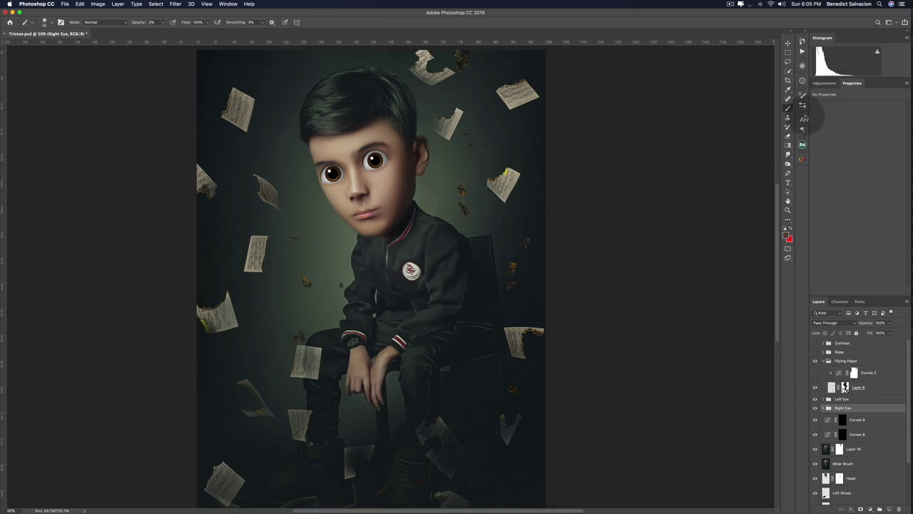
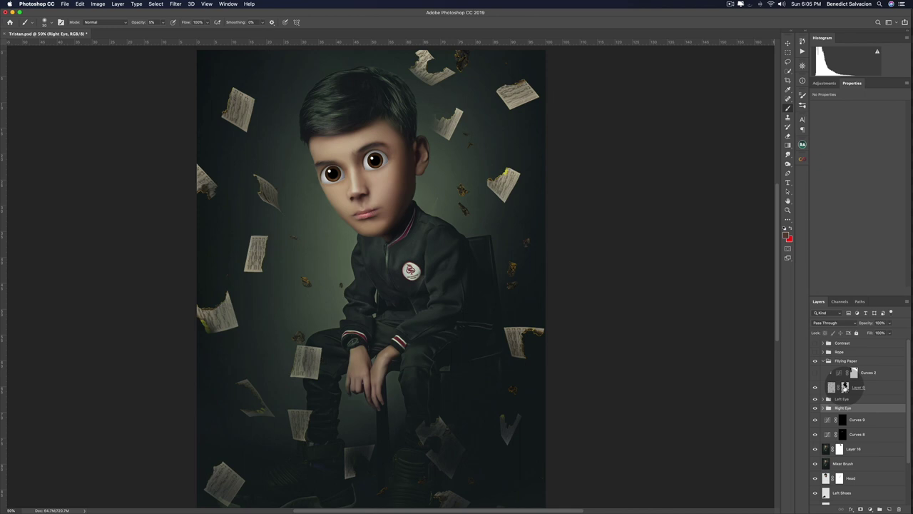
{"action": "left_click", "coordinate": [845, 387], "text": "shift"}
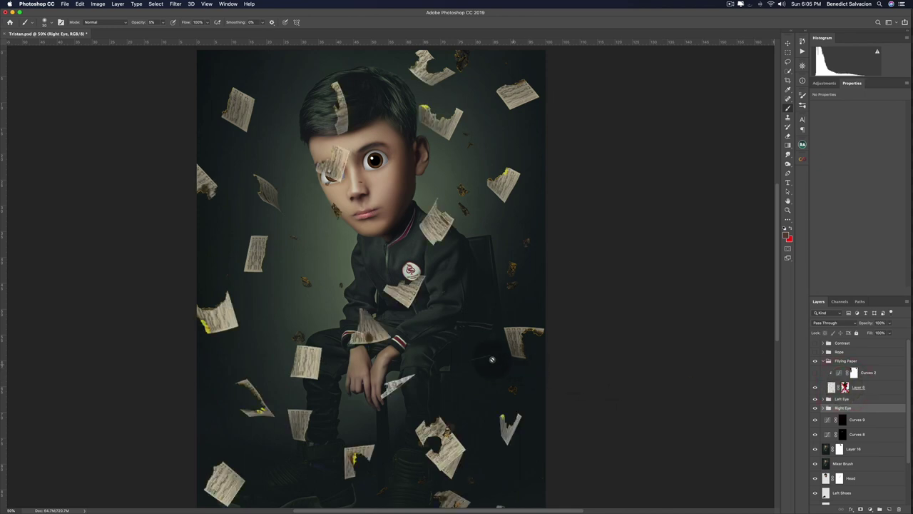
Re-enable the mask on the Flying Paper group's paper layer.
{"action": "scroll", "coordinate": [491, 360], "scroll_direction": "down", "scroll_amount": 3}
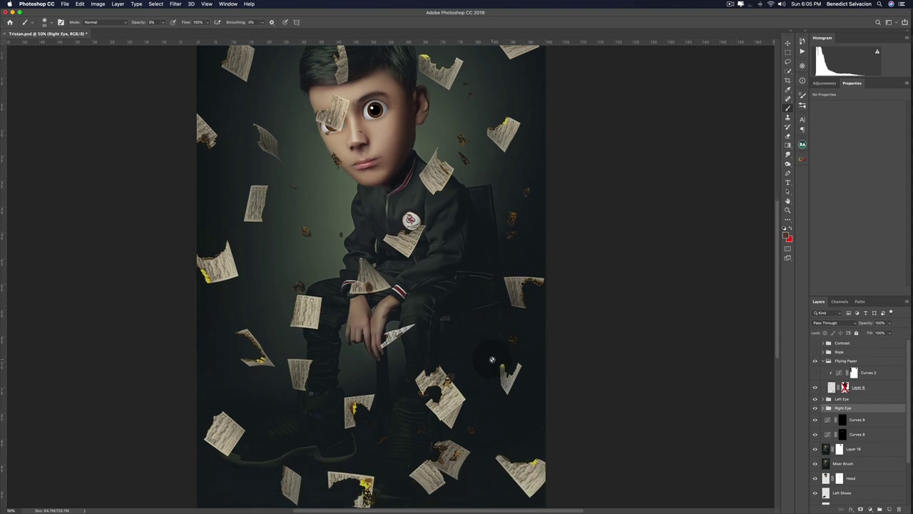
{"action": "scroll", "coordinate": [492, 360], "scroll_direction": "up", "scroll_amount": 1}
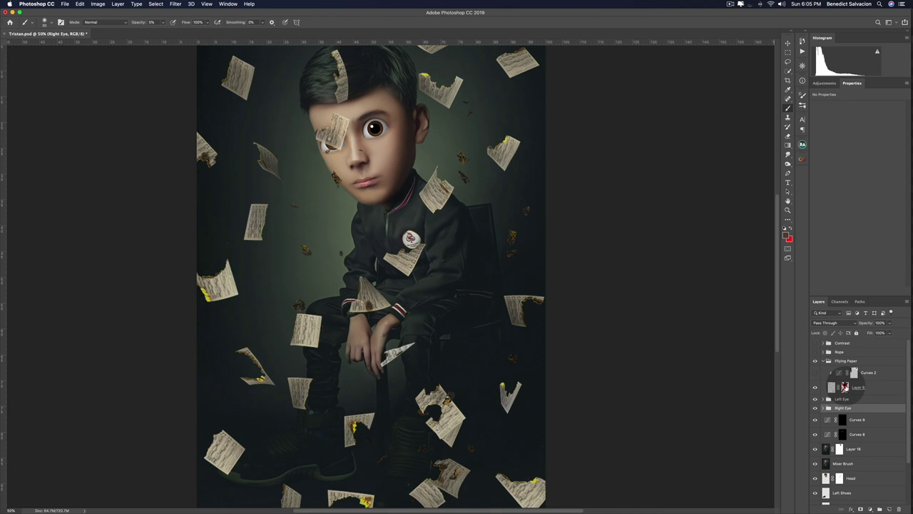
{"action": "left_click", "coordinate": [845, 387], "text": "shift"}
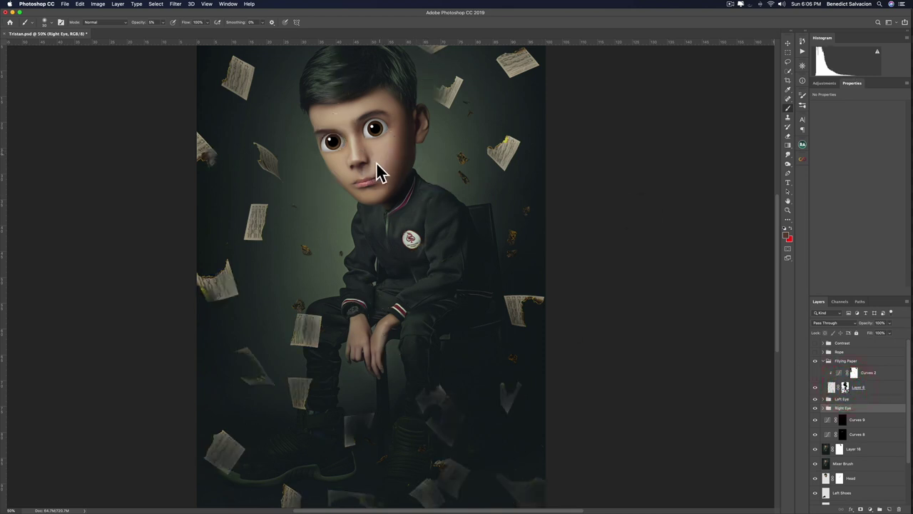
{"action": "scroll", "coordinate": [418, 282], "scroll_direction": "down", "scroll_amount": 2}
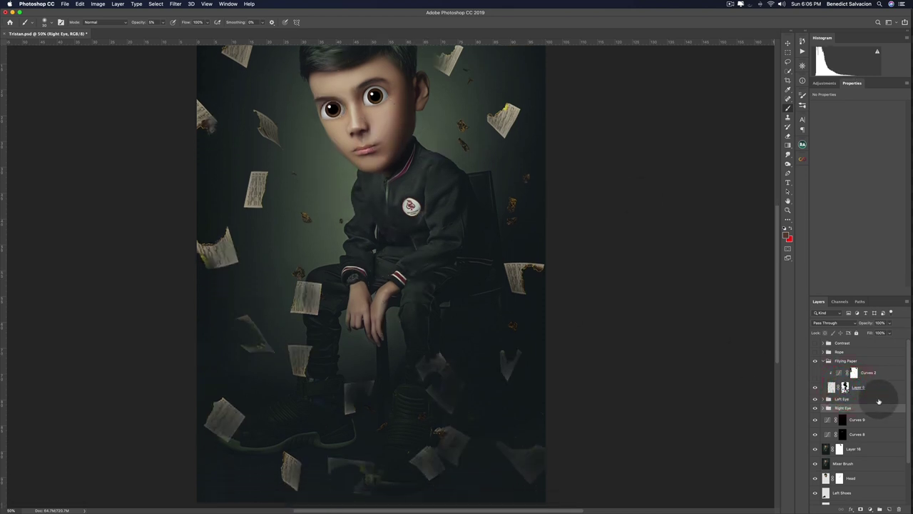
Show the Curves 2 adjustment clipped to the paper layer and select its Green channel point at input 112, output 126.
{"action": "left_click", "coordinate": [838, 372]}
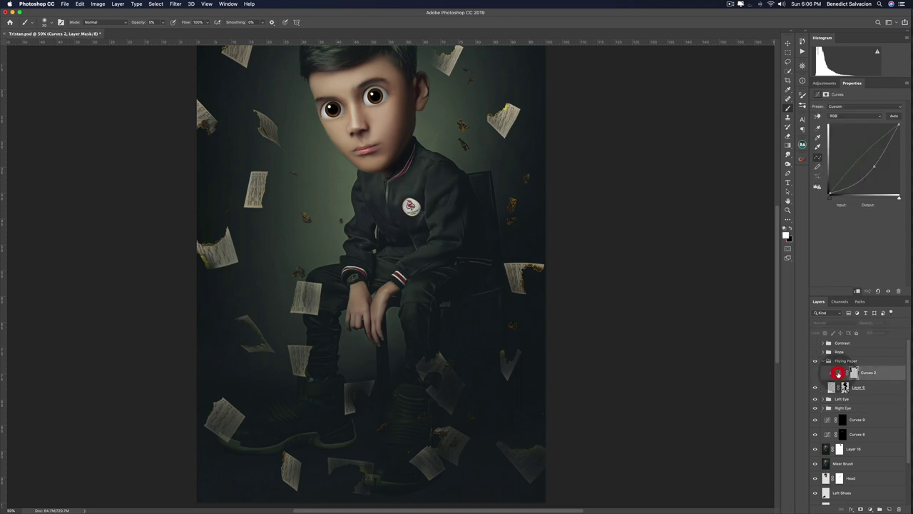
{"action": "key", "text": "alt+4"}
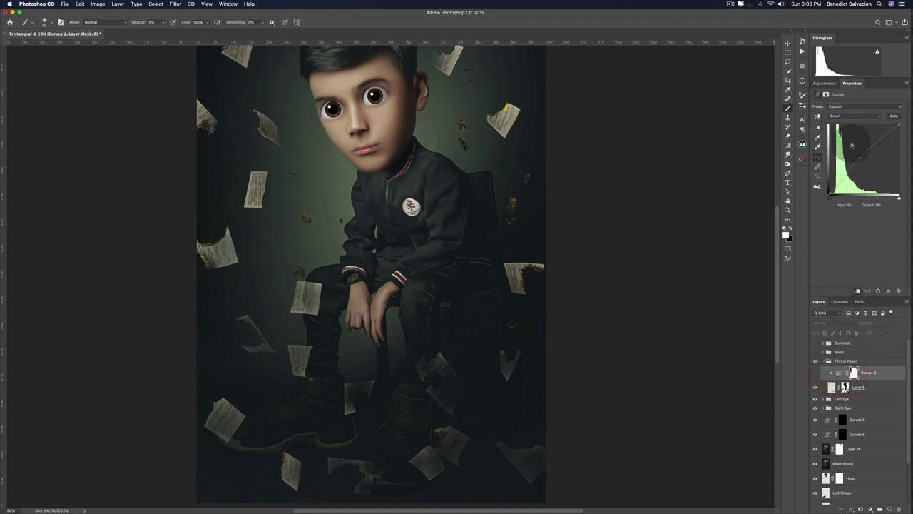
{"action": "left_click", "coordinate": [860, 157]}
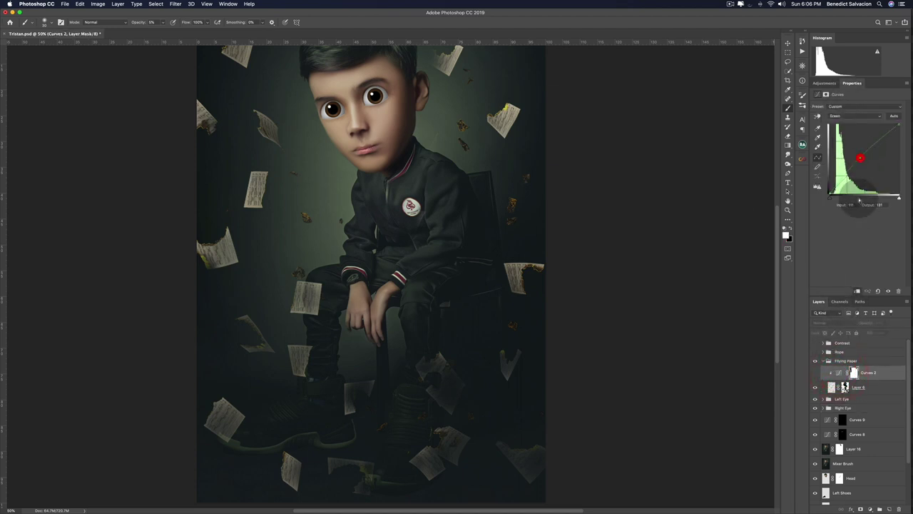
{"action": "left_click", "coordinate": [814, 373]}
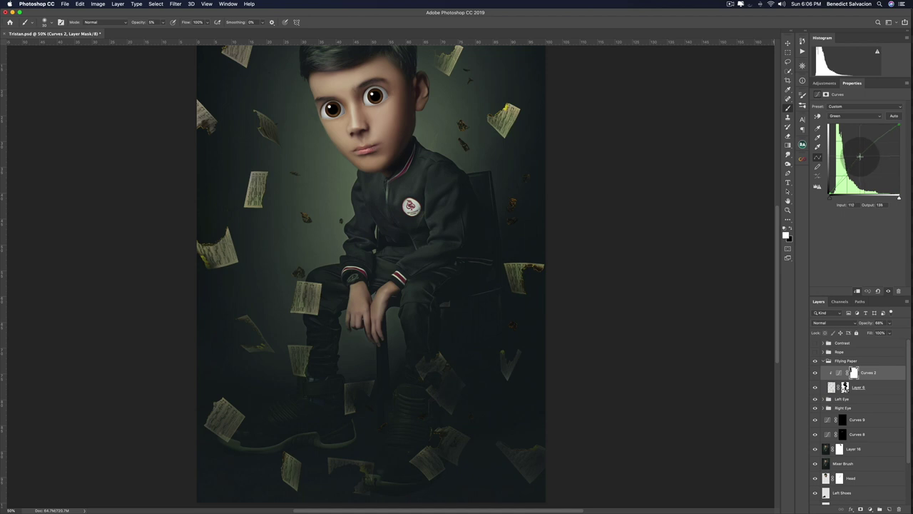
{"action": "left_click", "coordinate": [860, 156]}
{"action": "scroll", "coordinate": [556, 328], "scroll_direction": "up", "scroll_amount": 3}
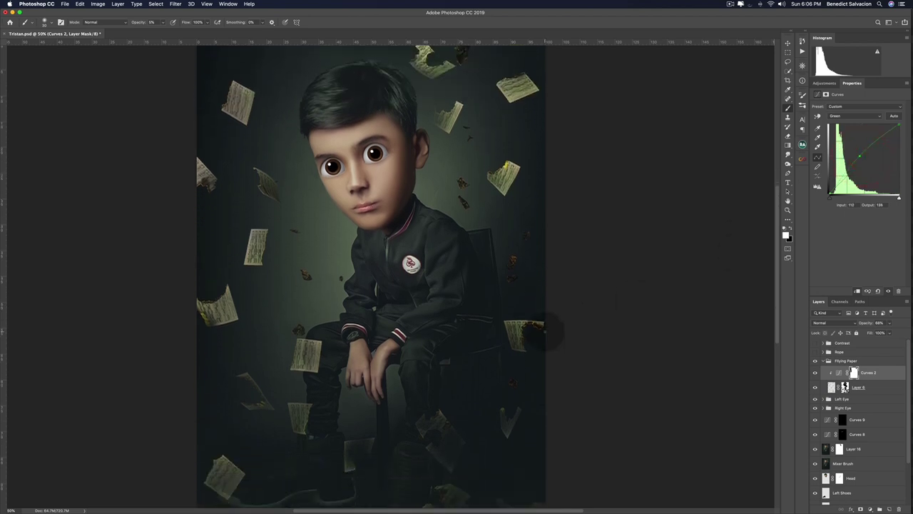
Collapse and hide the Flying Paper group, and stamp the visible layers into a new layer above the Left Eye group.
{"action": "left_click", "coordinate": [822, 361]}
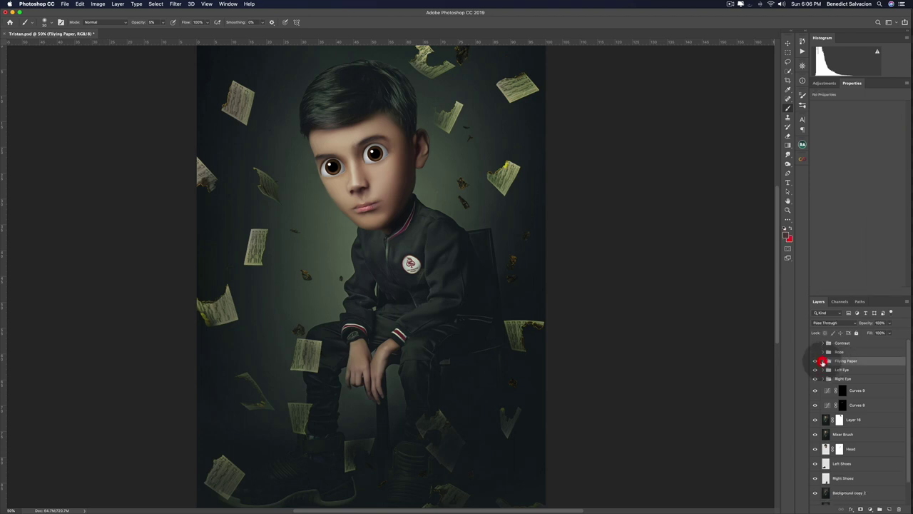
{"action": "left_click", "coordinate": [816, 362]}
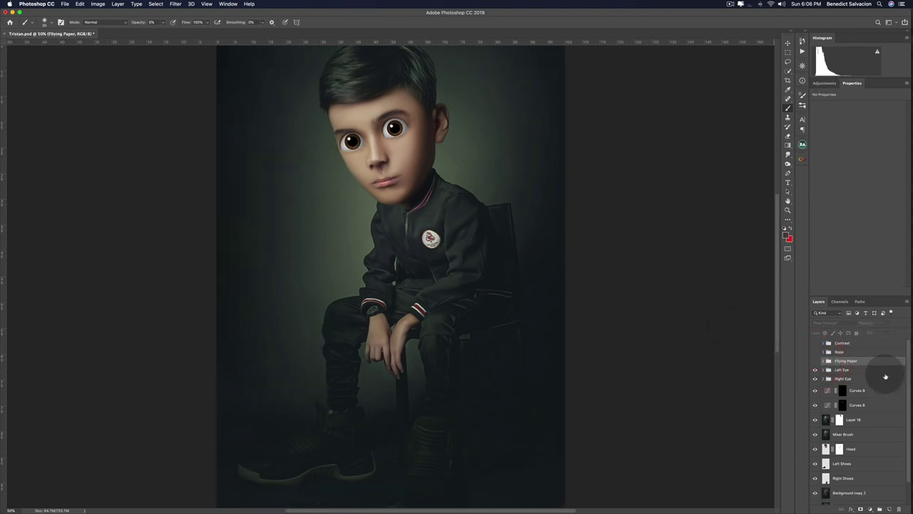
{"action": "left_click", "coordinate": [869, 371]}
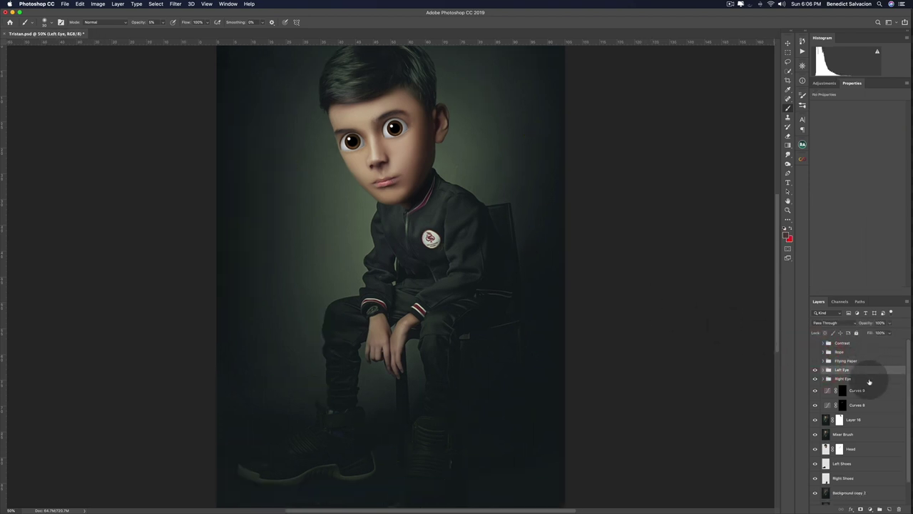
{"action": "key", "text": "super+shift+alt+n"}
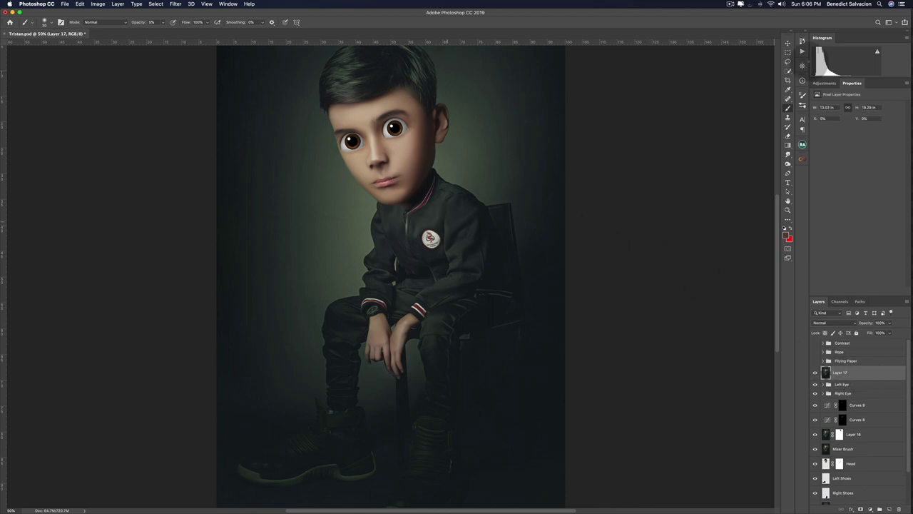
Copy the quick-selected head and jacket area of the figure to its own layer and add an empty layer beneath it.
{"action": "mouse_move", "coordinate": [405, 273]}
{"action": "left_mouse_down"}
{"action": "mouse_move", "coordinate": [373, 303]}
{"action": "mouse_move", "coordinate": [380, 330]}
{"action": "mouse_move", "coordinate": [407, 360]}
{"action": "mouse_move", "coordinate": [433, 350]}
{"action": "left_mouse_up"}
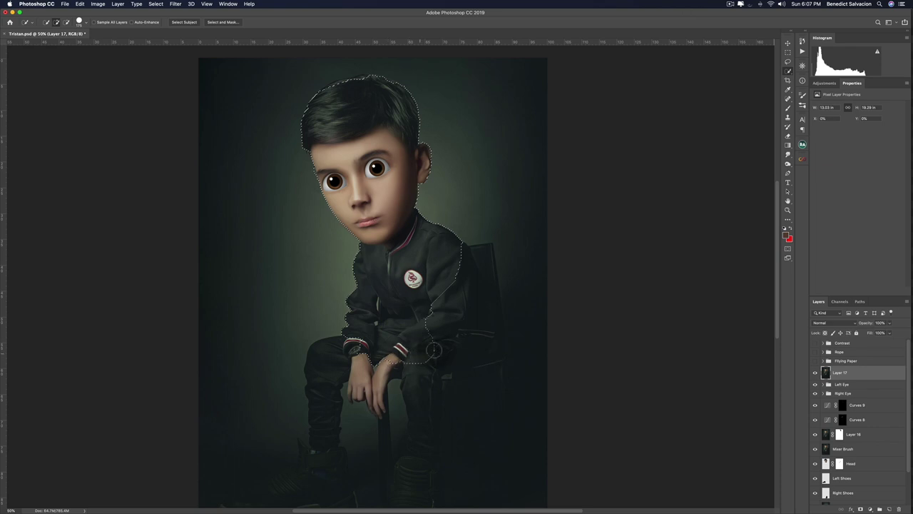
{"action": "key", "text": "super+j"}
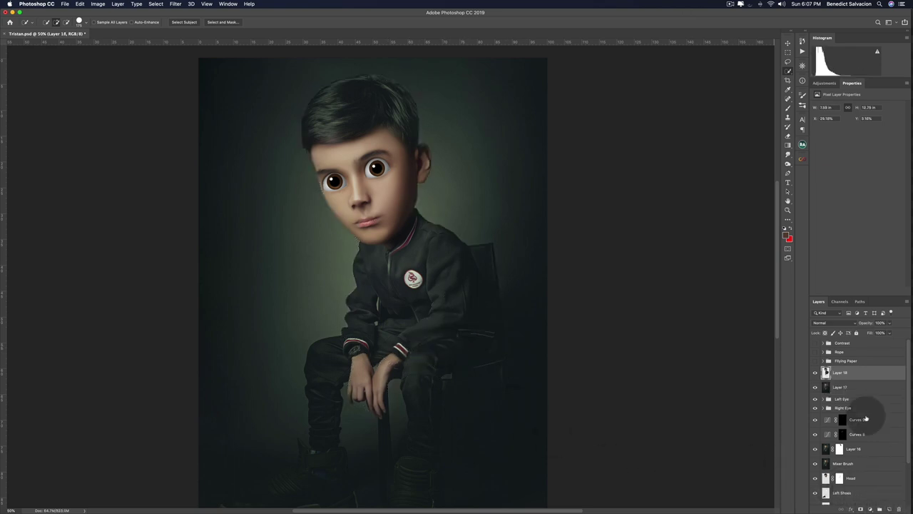
{"action": "left_click", "coordinate": [866, 389]}
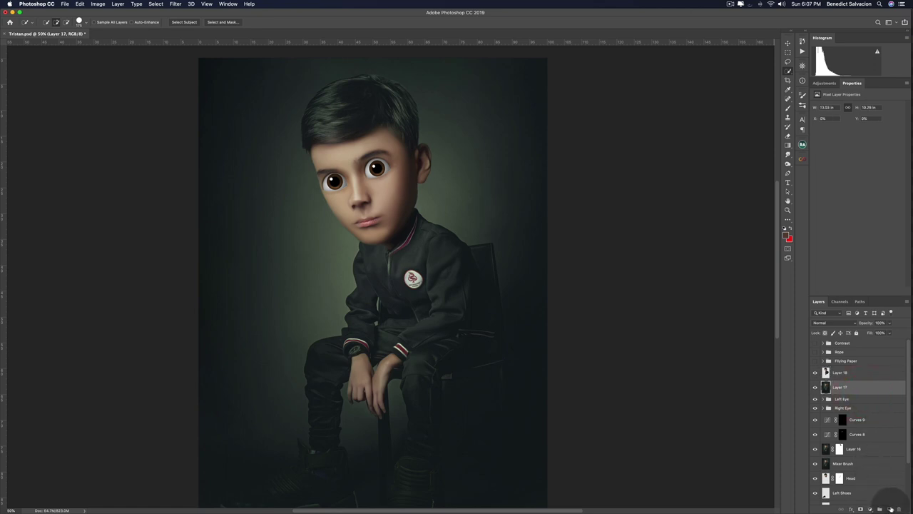
{"action": "left_click", "coordinate": [890, 509]}
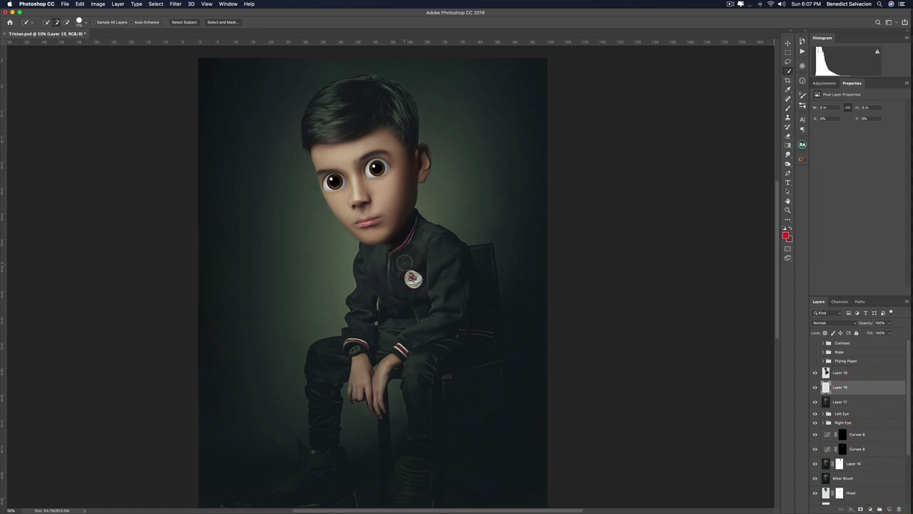
Dab a soft red glow behind the figure with a 2100 px brush at 100% opacity and enlarge it with Free Transform.
{"action": "key", "text": "b"}
{"action": "right_click", "coordinate": [397, 256]}
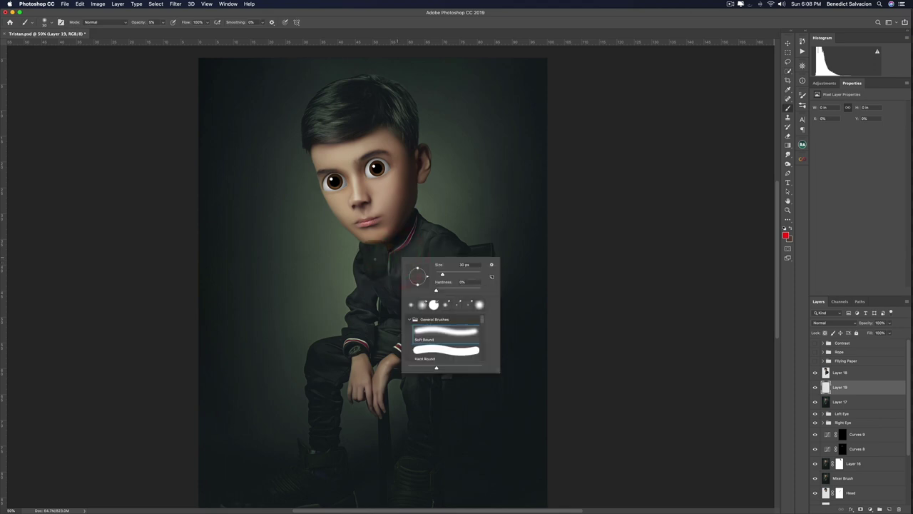
{"action": "left_click", "coordinate": [375, 259]}
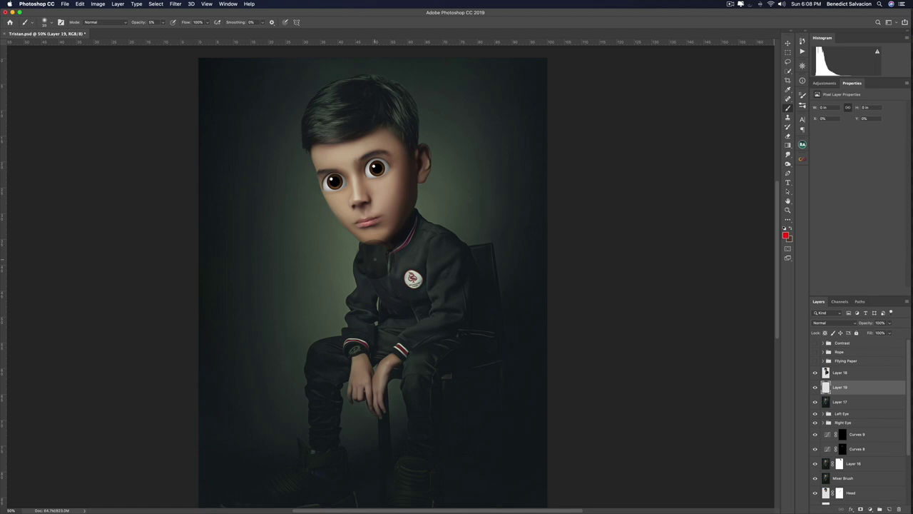
{"action": "key", "text": "0"}
{"action": "key", "text": "bracketright"}
{"action": "key", "text": "bracketright"}
{"action": "key", "text": "bracketright"}
{"action": "key", "text": "bracketright"}
{"action": "key", "text": "bracketright"}
{"action": "key", "text": "bracketright"}
{"action": "key", "text": "bracketright"}
{"action": "key", "text": "bracketright"}
{"action": "key", "text": "bracketright"}
{"action": "key", "text": "bracketright"}
{"action": "key", "text": "bracketright"}
{"action": "key", "text": "bracketright"}
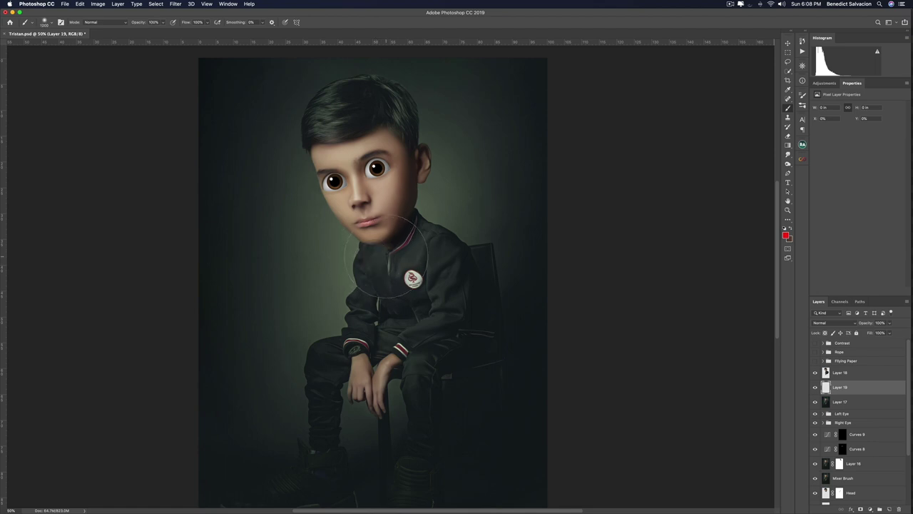
{"action": "key", "text": "bracketright"}
{"action": "key", "text": "bracketright"}
{"action": "key", "text": "bracketright"}
{"action": "key", "text": "bracketright"}
{"action": "key", "text": "bracketright"}
{"action": "key", "text": "bracketright"}
{"action": "key", "text": "bracketright"}
{"action": "key", "text": "bracketright"}
{"action": "left_click", "coordinate": [383, 261]}
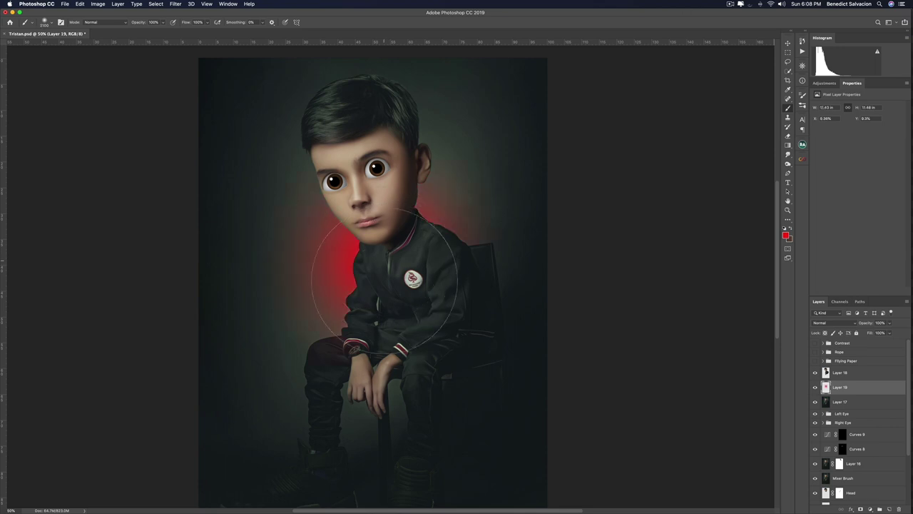
{"action": "key", "text": "ctrl+t"}
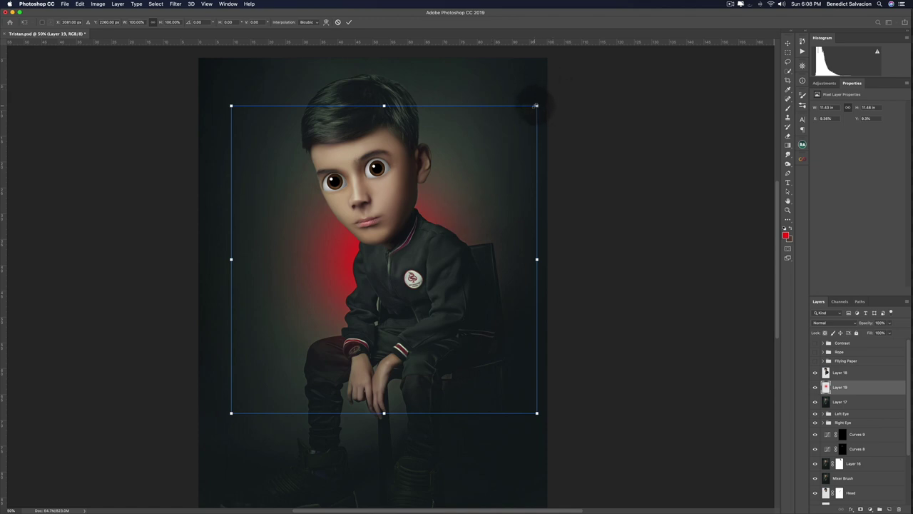
{"action": "mouse_move", "coordinate": [535, 105]}
{"action": "left_mouse_down"}
{"action": "mouse_move", "coordinate": [554, 90]}
{"action": "mouse_move", "coordinate": [693, 78]}
{"action": "mouse_move", "coordinate": [675, 86]}
{"action": "left_mouse_up"}
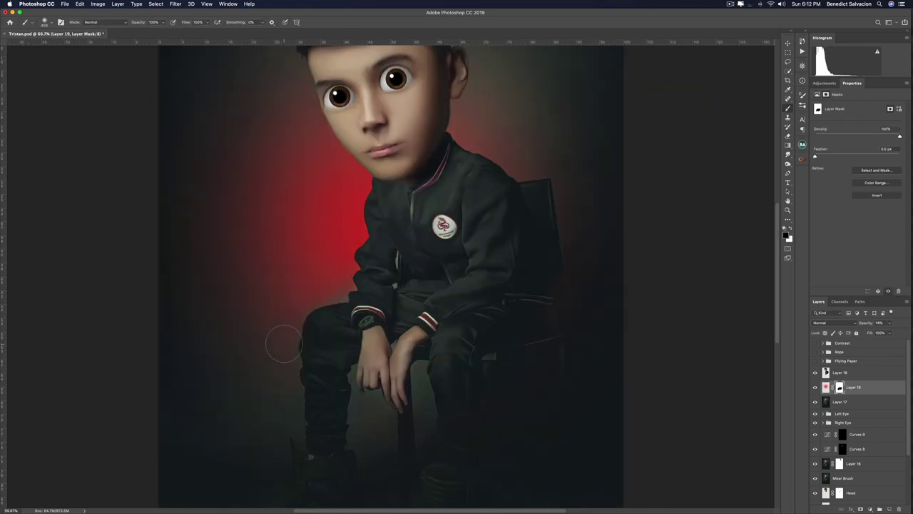
Paint black on the red glow's mask with a 125 px brush to remove the red along the raised knee.
{"action": "key", "text": "bracketleft"}
{"action": "key", "text": "bracketleft"}
{"action": "key", "text": "bracketleft"}
{"action": "key", "text": "bracketleft"}
{"action": "key", "text": "bracketleft"}
{"action": "key", "text": "bracketleft"}
{"action": "mouse_move", "coordinate": [284, 344]}
{"action": "left_mouse_down"}
{"action": "mouse_move", "coordinate": [293, 342]}
{"action": "mouse_move", "coordinate": [297, 324]}
{"action": "left_mouse_up"}
{"action": "left_click", "coordinate": [297, 324]}
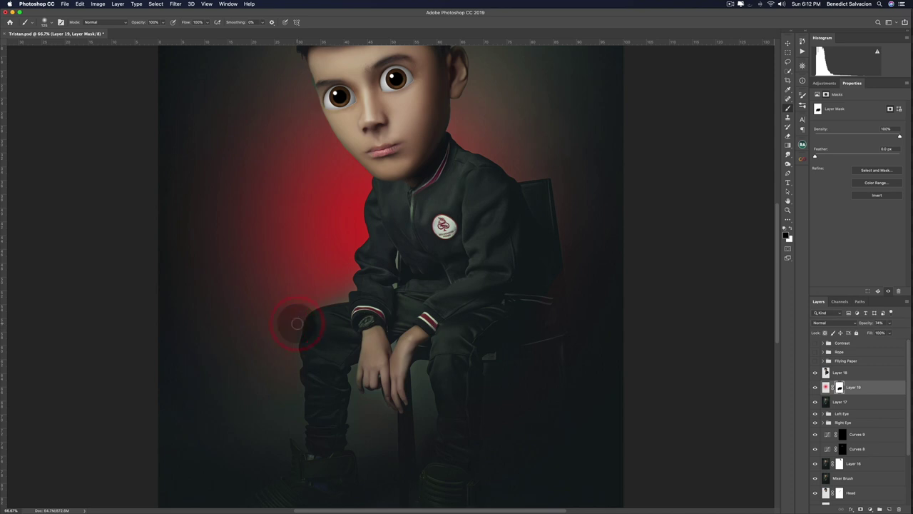
Paint white on the glow's mask along the thigh's upper edge, and lower the brush opacity to 50% for the area beside it.
{"action": "scroll", "coordinate": [297, 325], "scroll_direction": "right", "scroll_amount": 1}
{"action": "key", "text": "x"}
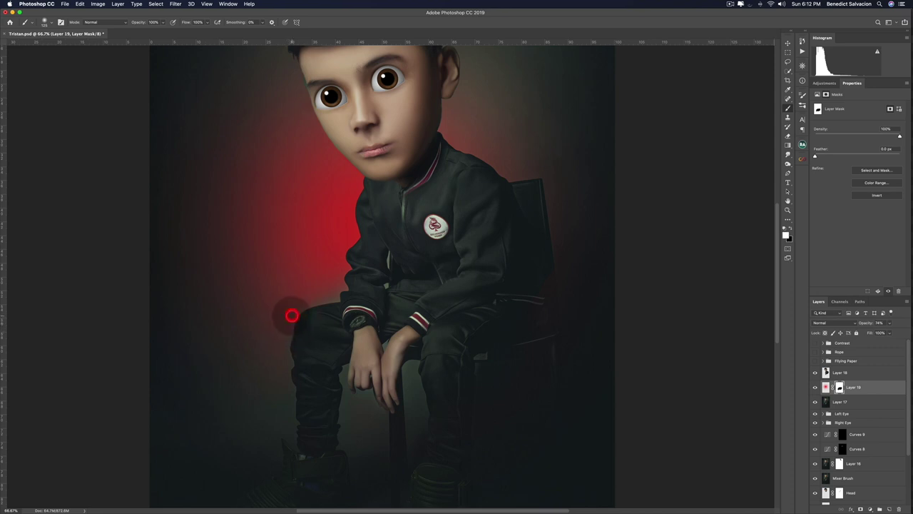
{"action": "mouse_move", "coordinate": [292, 315]}
{"action": "left_mouse_down"}
{"action": "mouse_move", "coordinate": [293, 306]}
{"action": "mouse_move", "coordinate": [337, 298]}
{"action": "left_mouse_up"}
{"action": "key", "text": "5"}
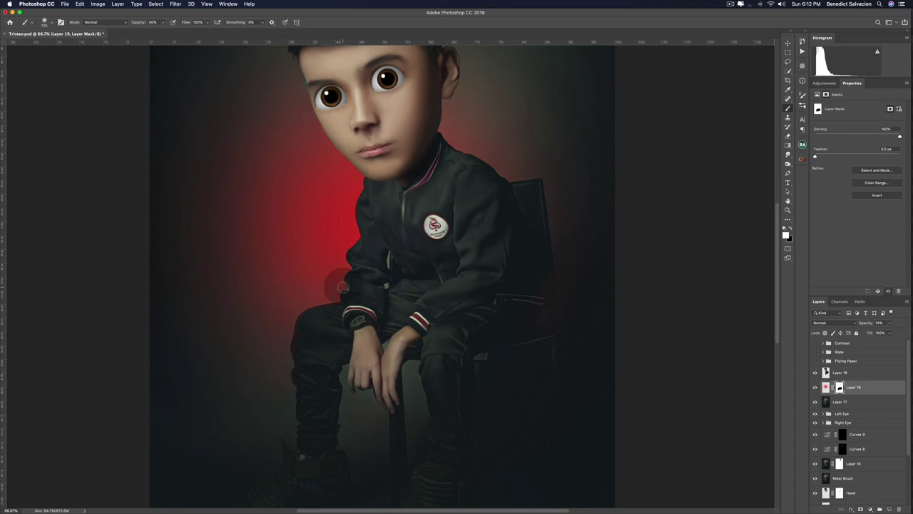
{"action": "left_click_drag", "start_coordinate": [297, 286], "coordinate": [264, 310]}
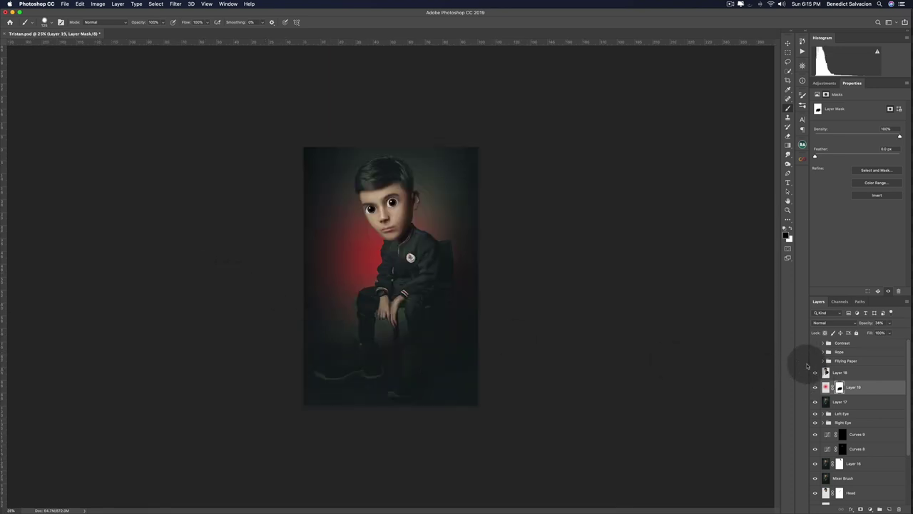
Make the Flying Paper group visible again above the red glow.
{"action": "left_click", "coordinate": [815, 361]}
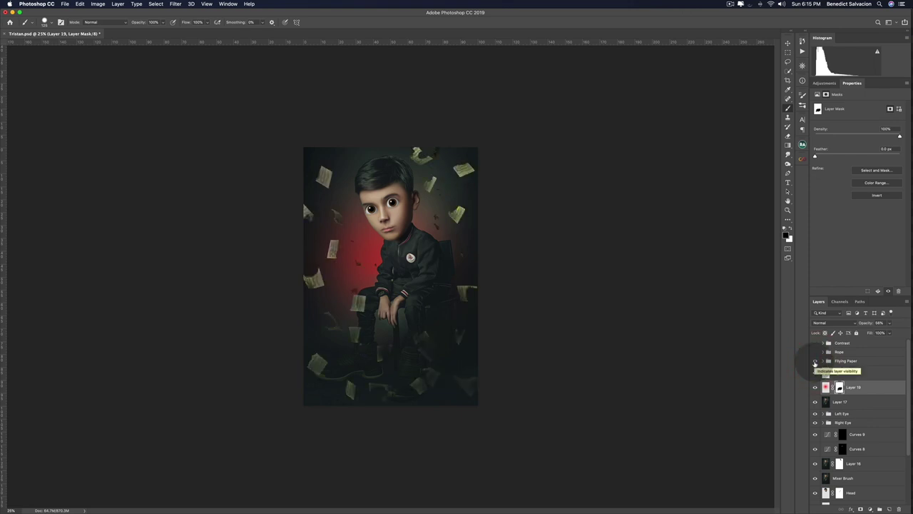
{"action": "key", "text": "super+1"}
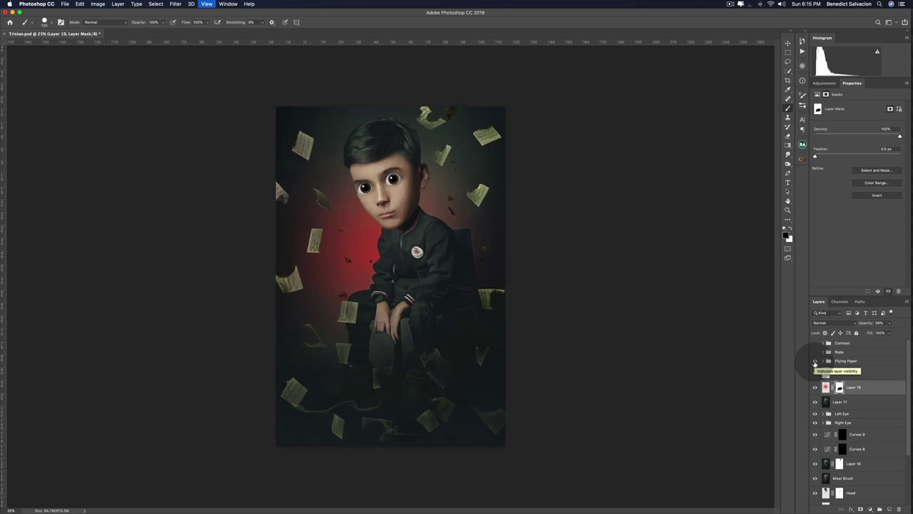
{"action": "key", "text": "super+minus"}
{"action": "key", "text": "super+minus"}
{"action": "key", "text": "super+minus"}
{"action": "key", "text": "super+minus"}
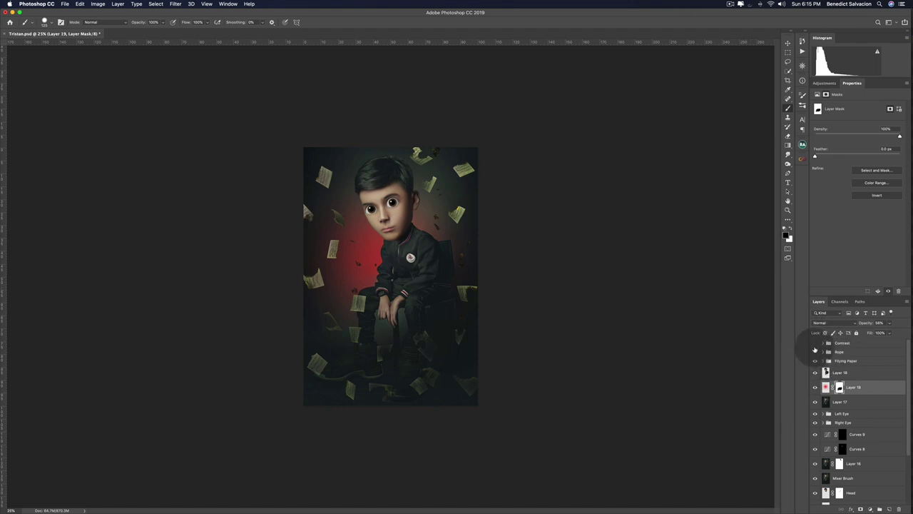
Show the Contrast group, look at the Curves layers inside it, and toggle its visibility to compare the effect.
{"action": "left_click", "coordinate": [815, 347]}
{"action": "left_click", "coordinate": [816, 346]}
{"action": "left_click", "coordinate": [822, 343]}
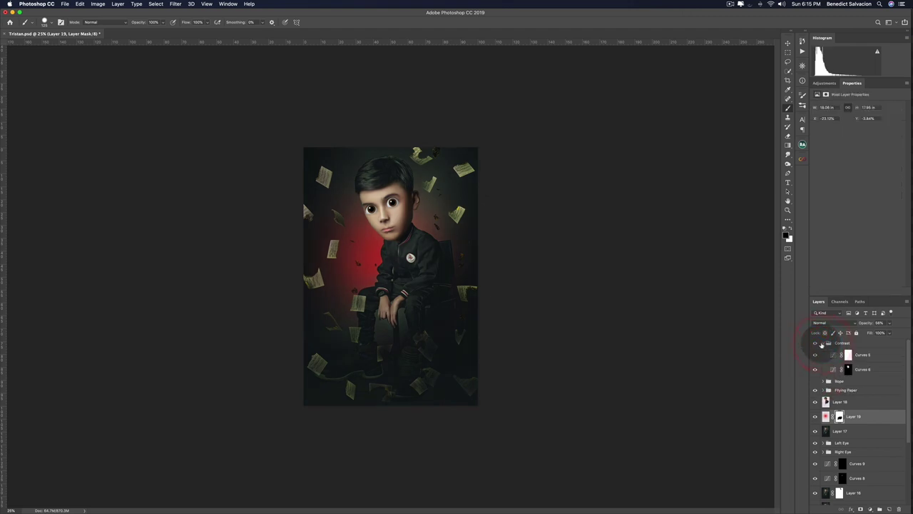
{"action": "left_click", "coordinate": [822, 343]}
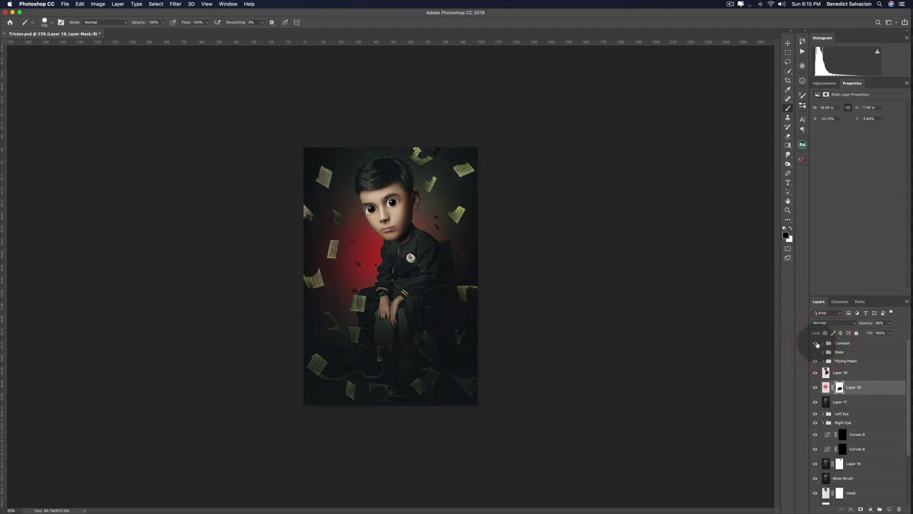
{"action": "left_click", "coordinate": [815, 345]}
{"action": "left_click", "coordinate": [815, 345]}
Add a Curves layer above the red glow, anchor its highlights, lower the shadows from input 58 to output 46, and set layer opacity to 57%.
{"action": "left_click", "coordinate": [822, 343]}
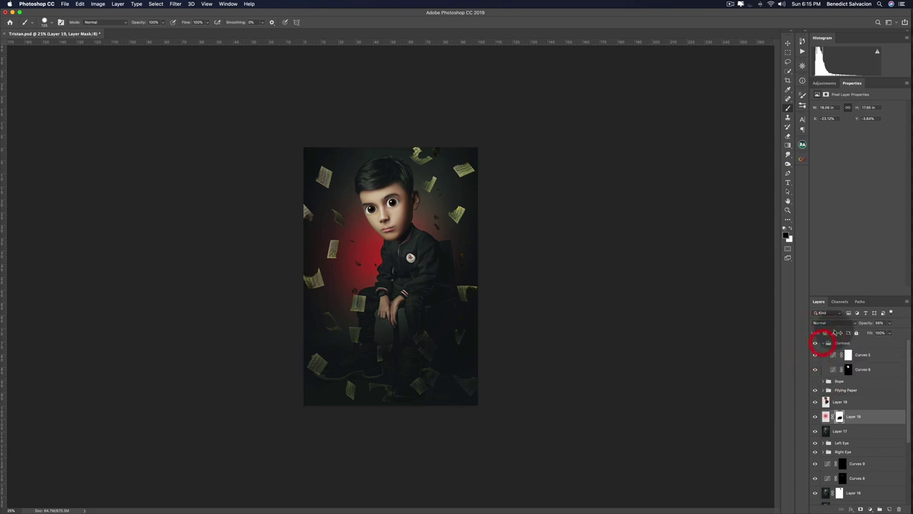
{"action": "left_click", "coordinate": [825, 83]}
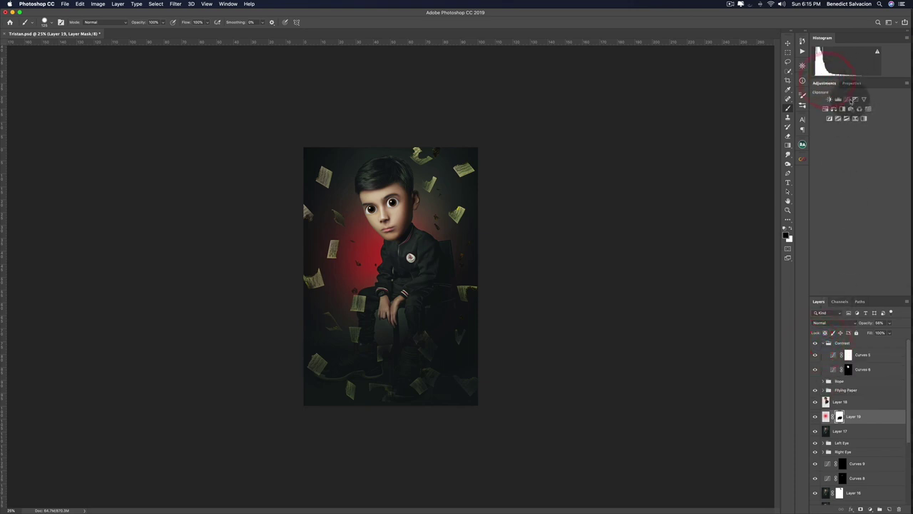
{"action": "left_click", "coordinate": [846, 99]}
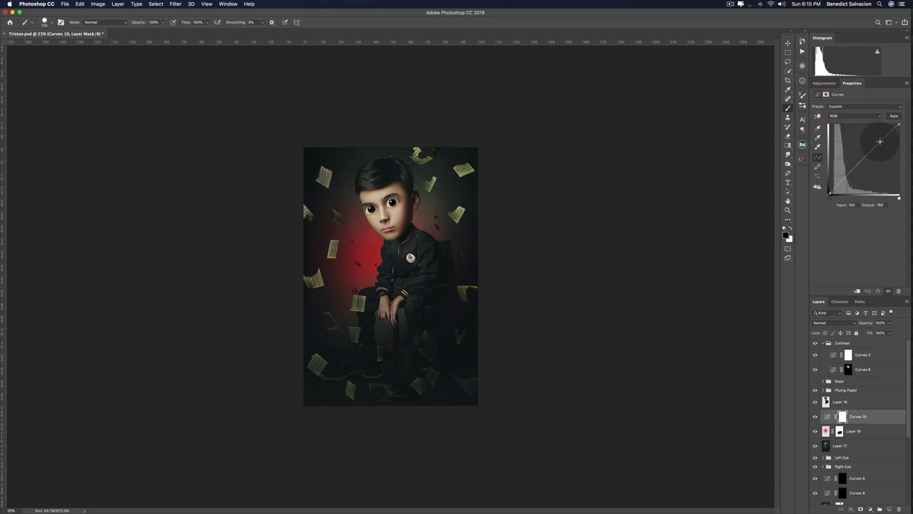
{"action": "left_click", "coordinate": [879, 141]}
{"action": "left_click", "coordinate": [845, 179]}
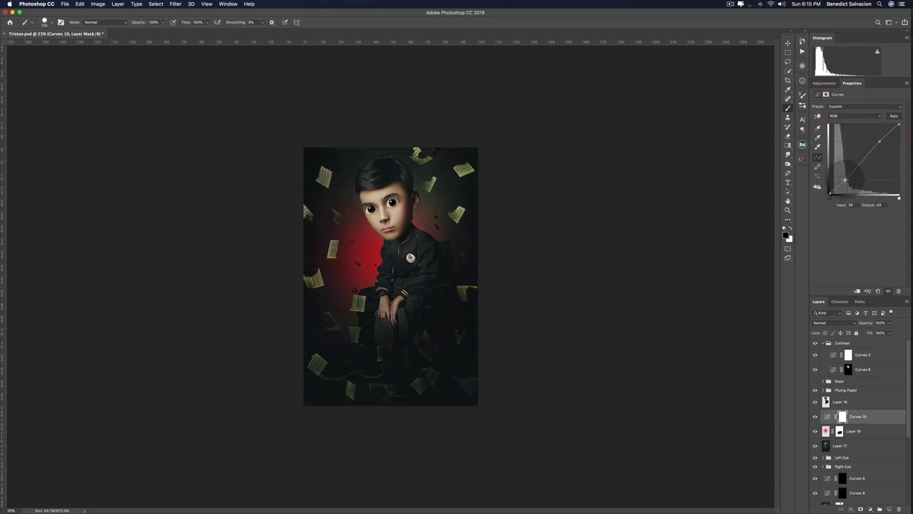
{"action": "left_click_drag", "start_coordinate": [867, 323], "coordinate": [815, 316]}
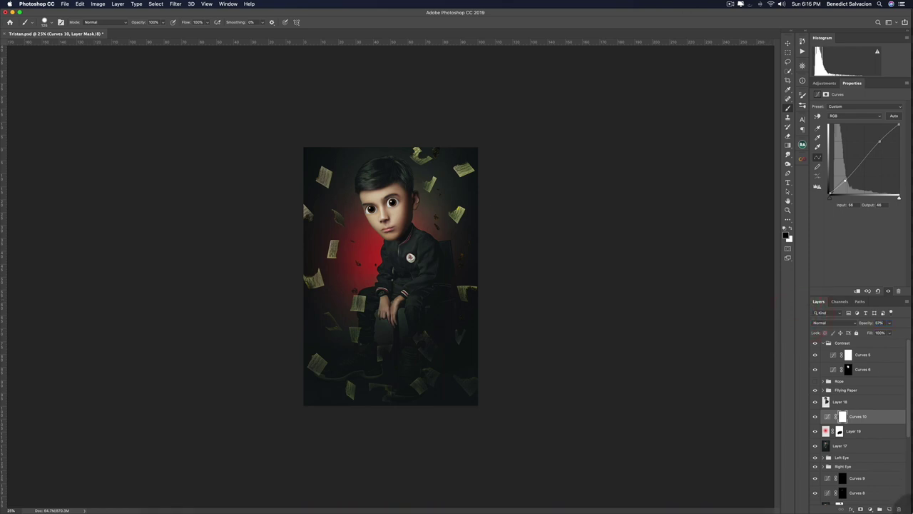
Lower the red glow layer's opacity to 46%.
{"action": "left_click", "coordinate": [886, 430]}
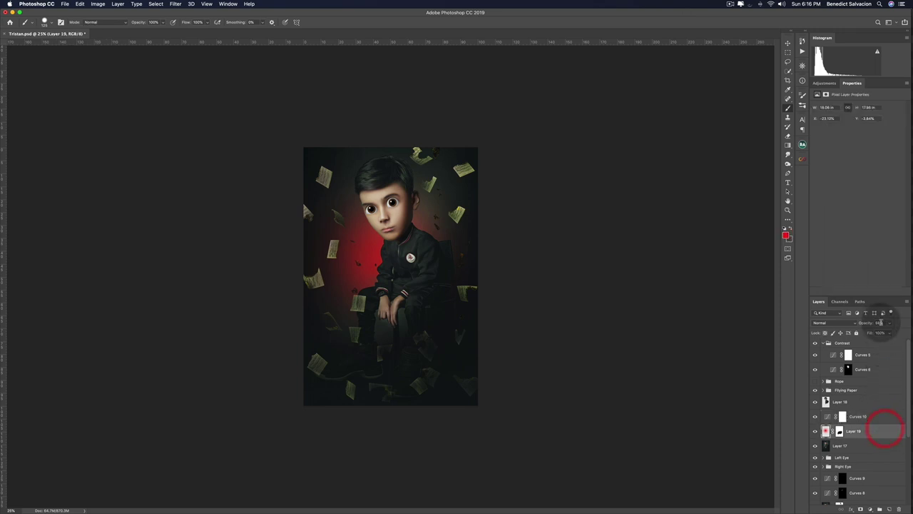
{"action": "left_click_drag", "start_coordinate": [866, 324], "coordinate": [864, 324]}
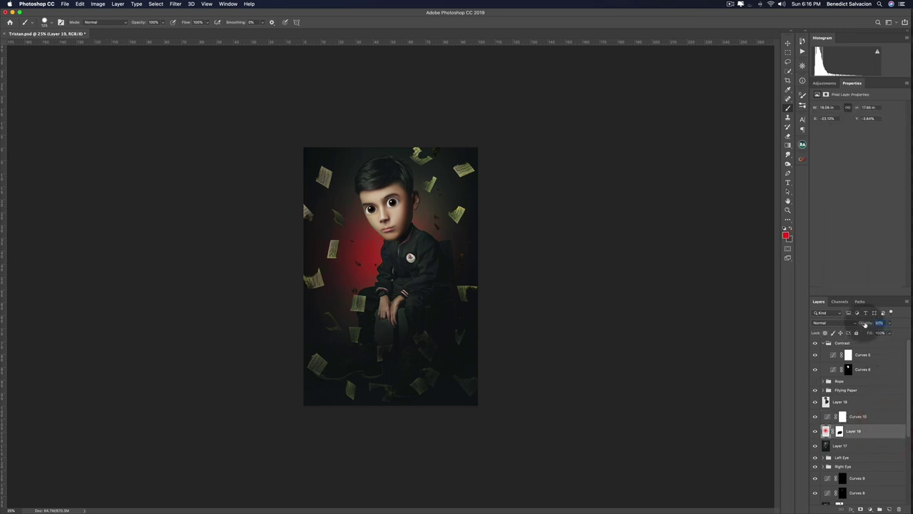
{"action": "left_click_drag", "start_coordinate": [866, 324], "coordinate": [861, 324]}
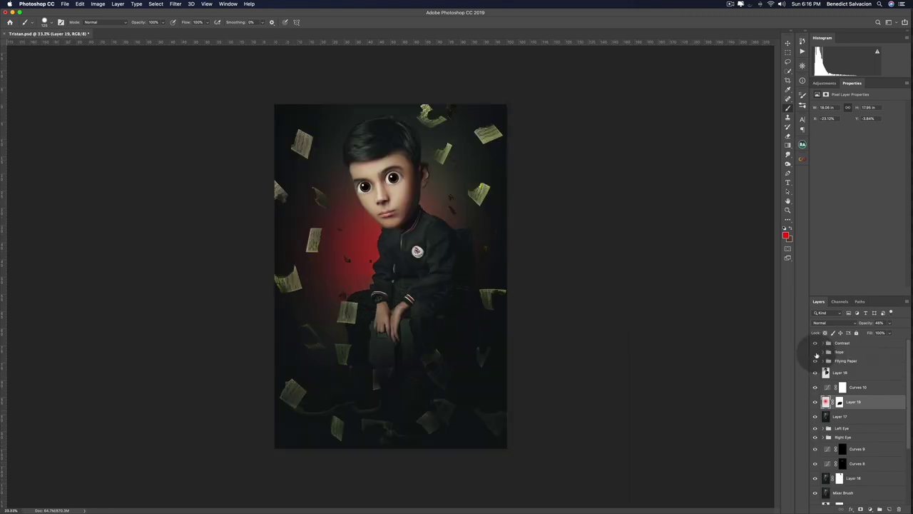
Make the Rope group visible, look at the layers inside it, and collapse and select the group.
{"action": "left_click", "coordinate": [815, 352]}
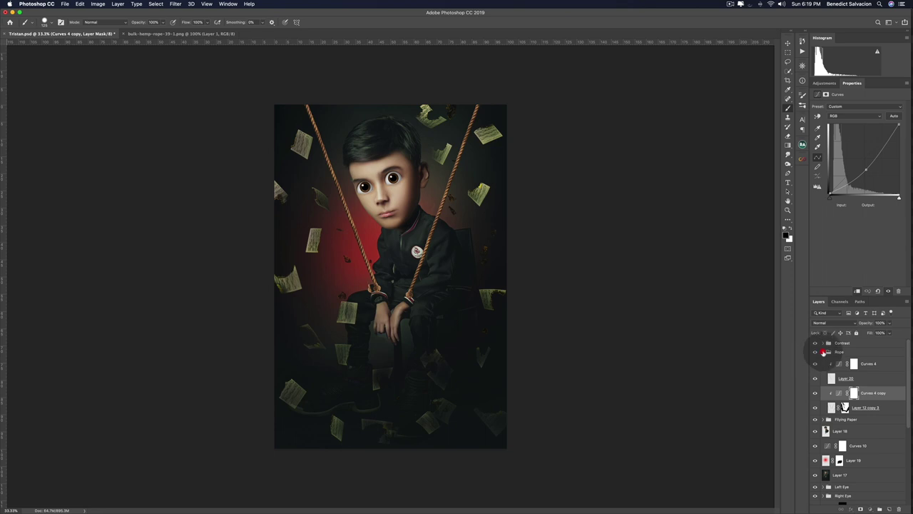
{"action": "left_click", "coordinate": [824, 351]}
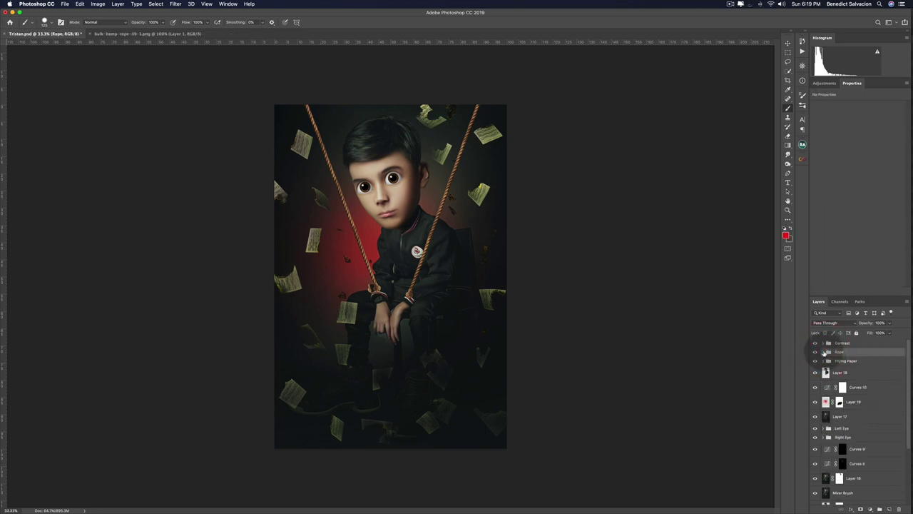
{"action": "left_click", "coordinate": [824, 351]}
{"action": "left_click", "coordinate": [824, 352]}
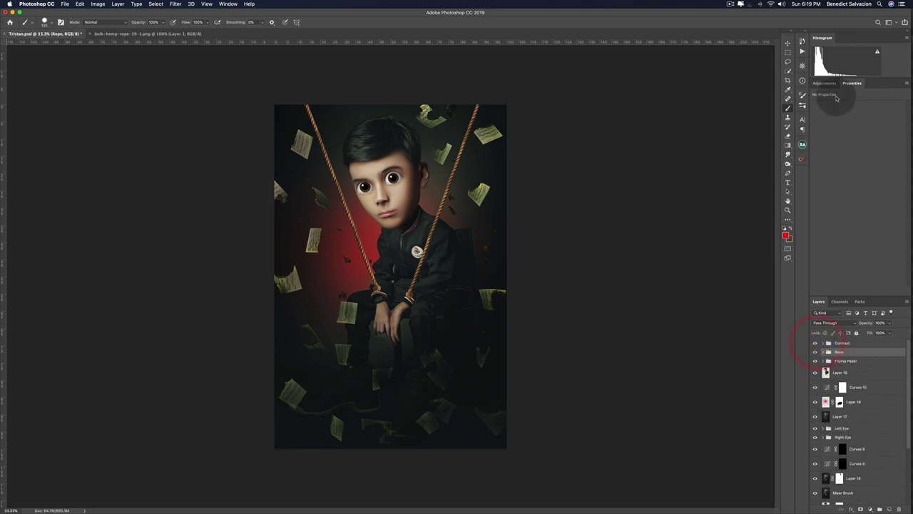
Add a Curves layer above the Rope group, pull its midtones down, and add a highlight point at input 195, output 187.
{"action": "left_click", "coordinate": [824, 82]}
{"action": "left_click", "coordinate": [848, 99]}
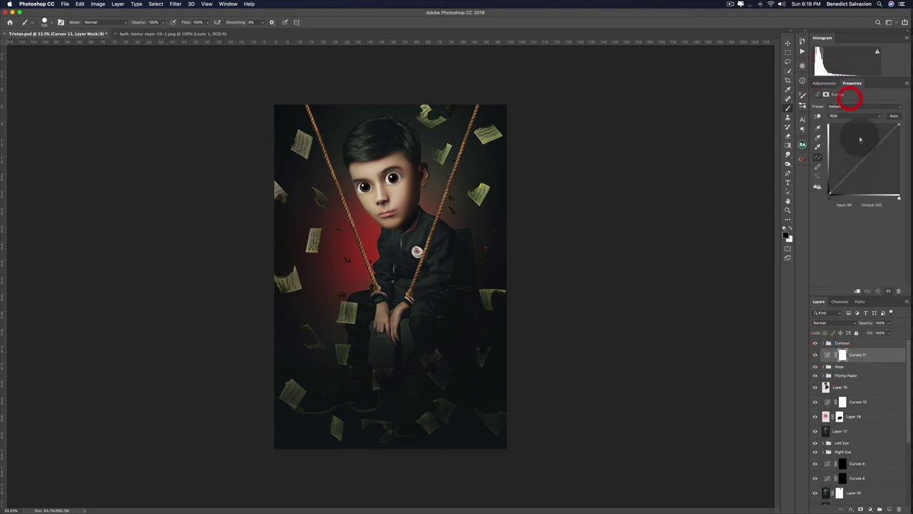
{"action": "left_click_drag", "start_coordinate": [864, 155], "coordinate": [867, 160]}
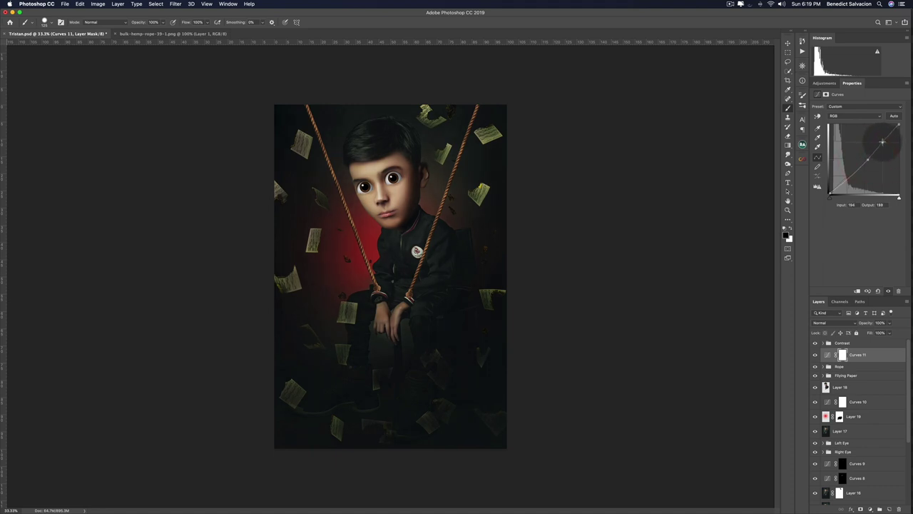
{"action": "left_click", "coordinate": [883, 143]}
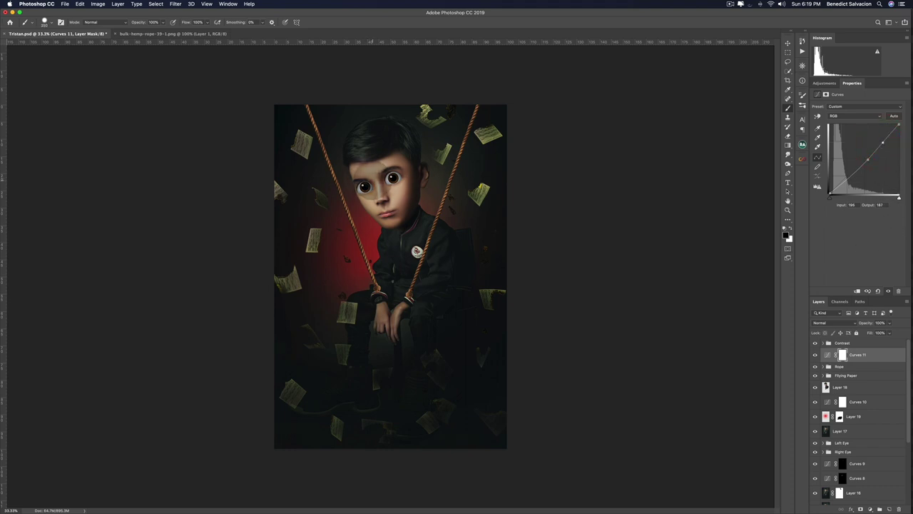
Set the soft round brush to 0% hardness and 40% opacity for painting black over the face on the new Curves mask.
{"action": "right_click", "coordinate": [385, 184]}
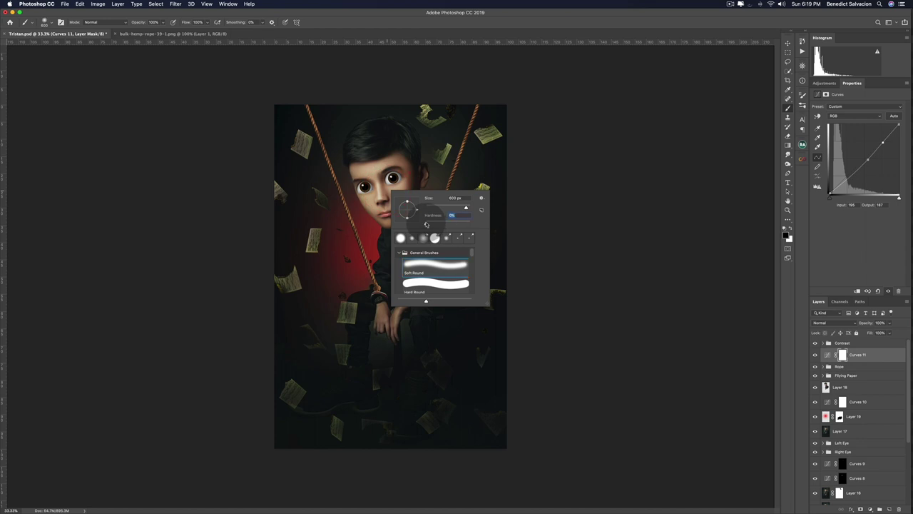
{"action": "left_click_drag", "start_coordinate": [428, 226], "coordinate": [425, 225]}
{"action": "key", "text": "Return"}
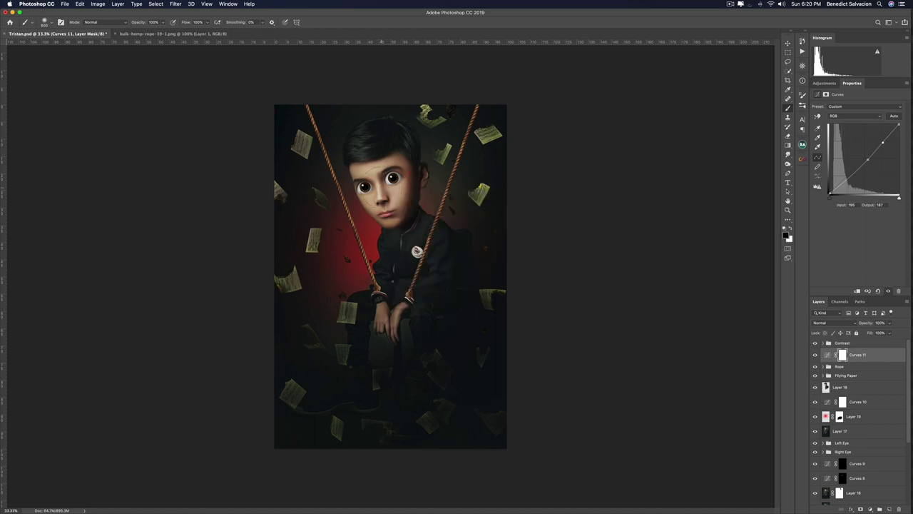
{"action": "key", "text": "4"}
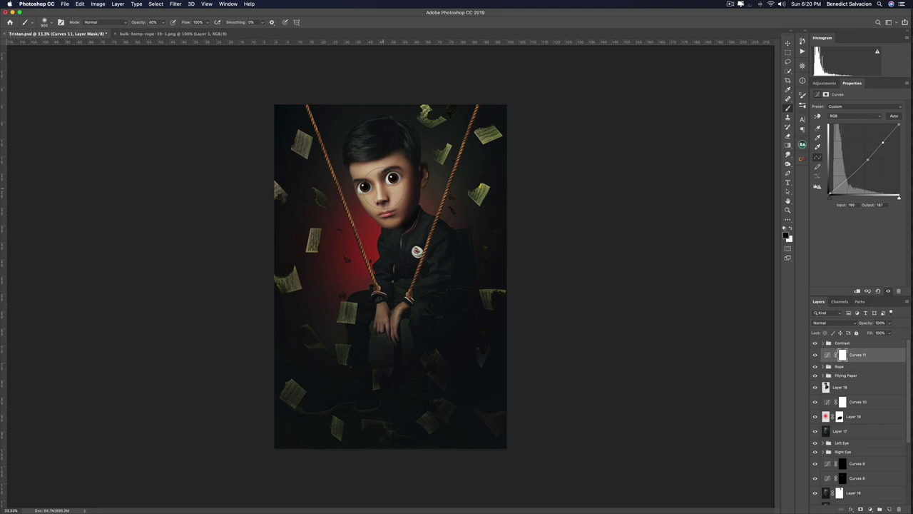